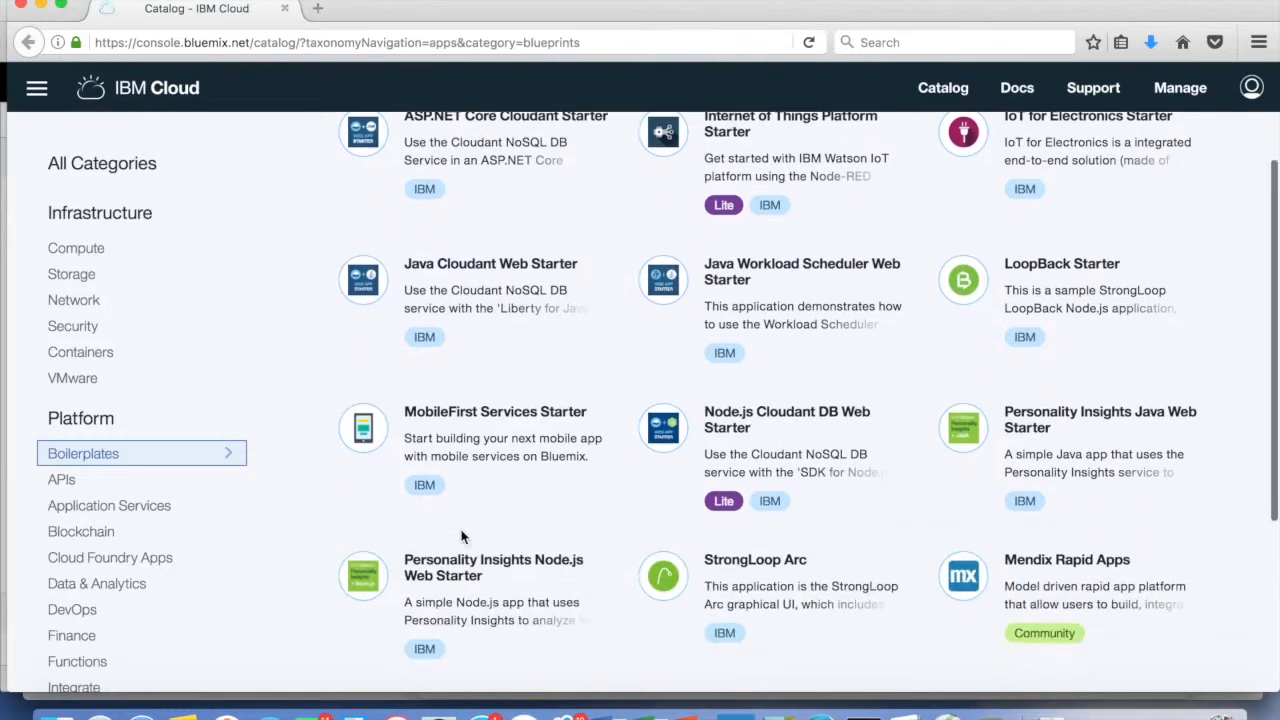
# Choose the Node-RED Starter boilerplate from the IBM Cloud catalog
pyautogui.click(480, 485)
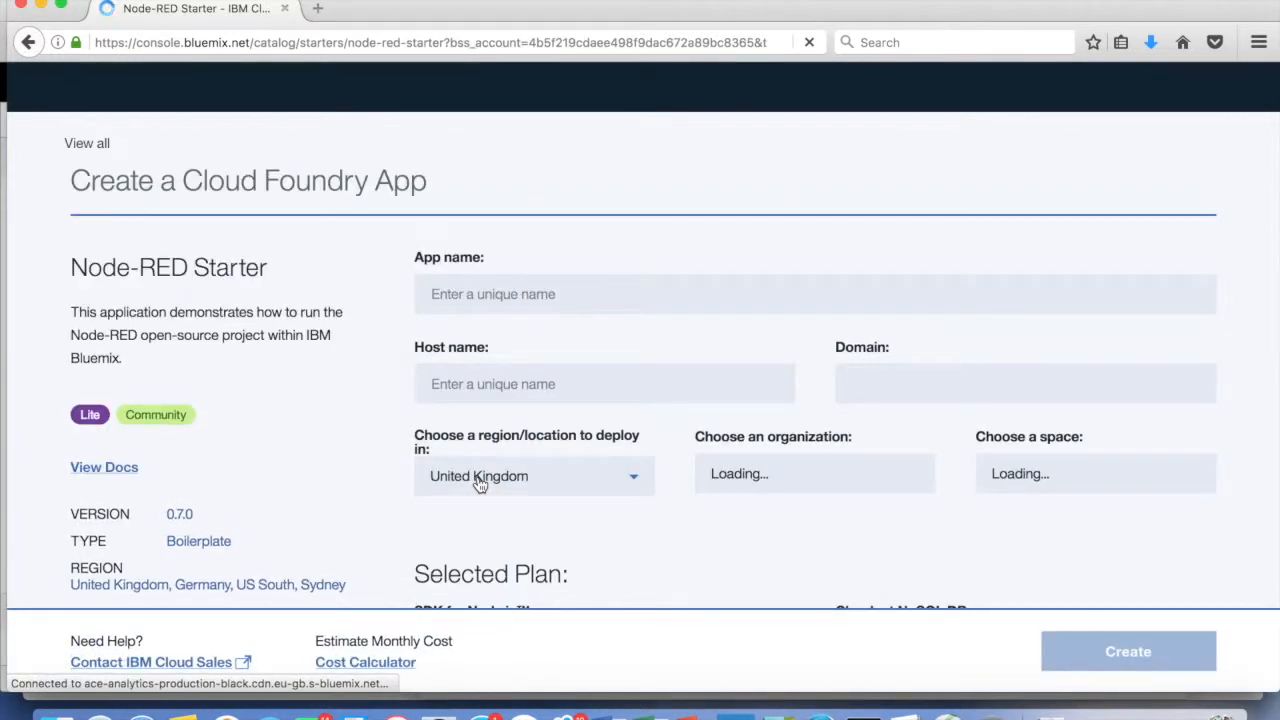
# Name the app data-pipeline-cn, check the selected Lite plans, and create it
pyautogui.click(571, 296)
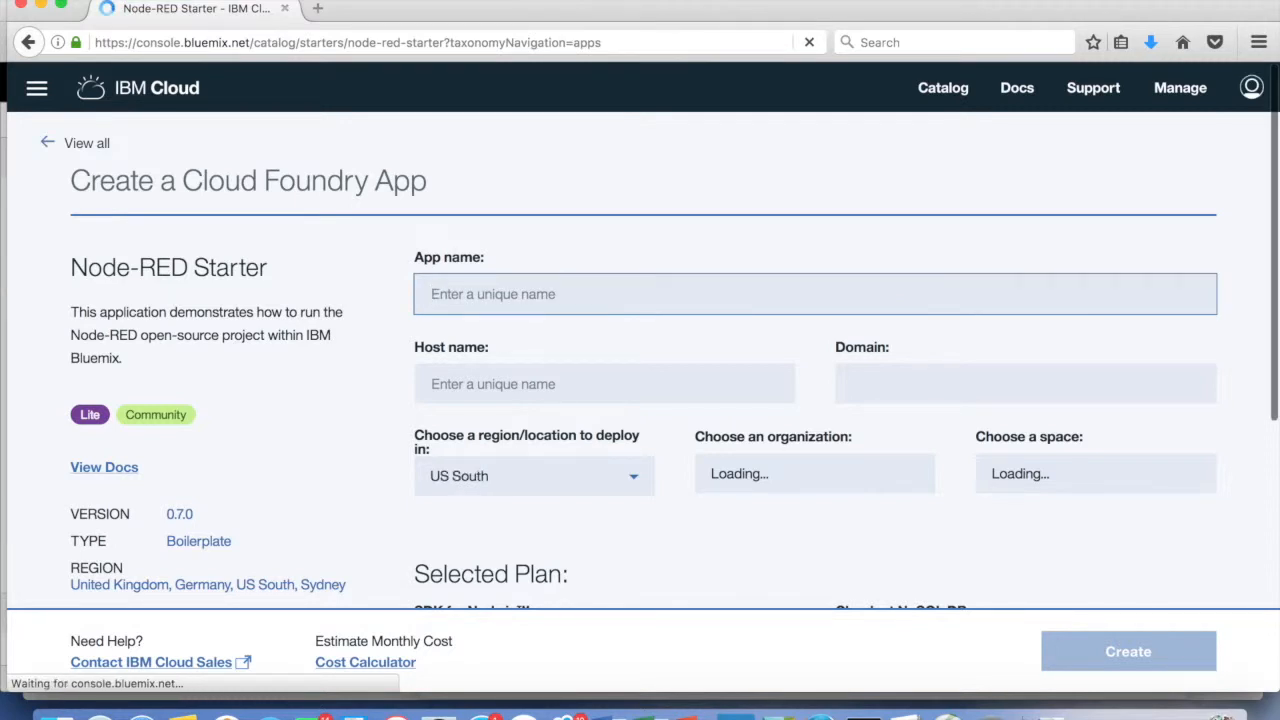
pyautogui.write('data-pi')
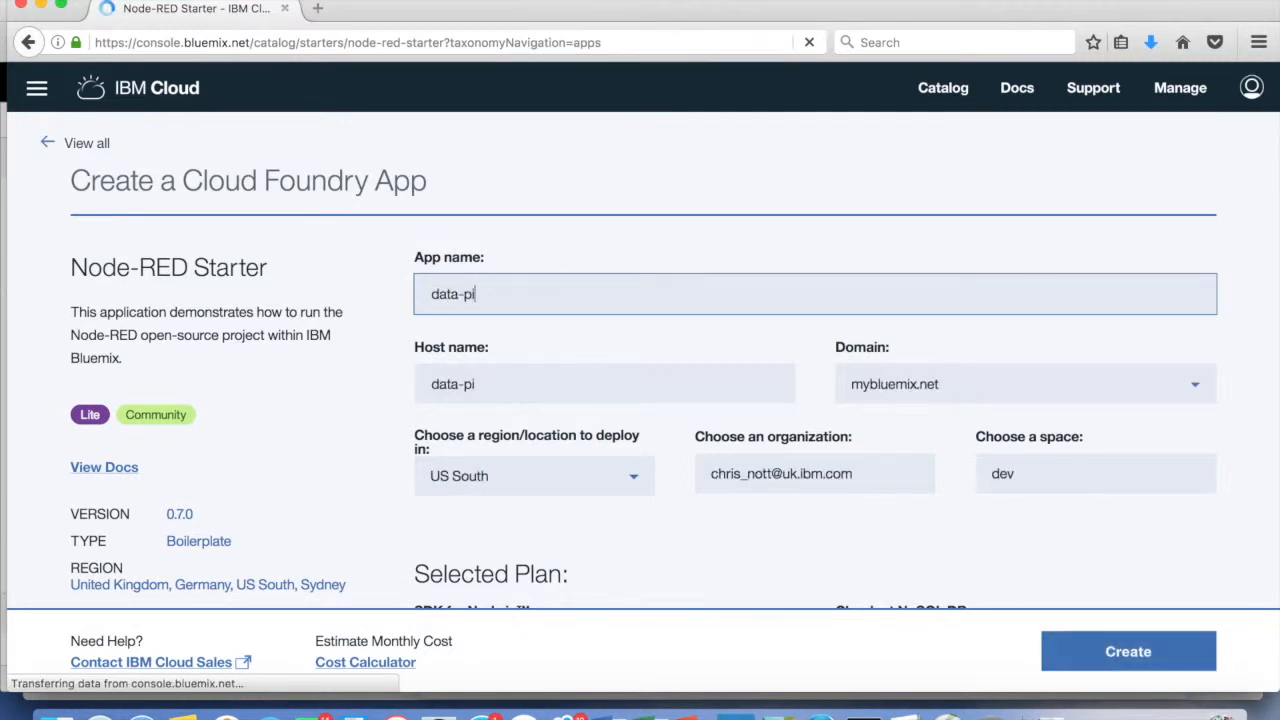
pyautogui.write('peline-')
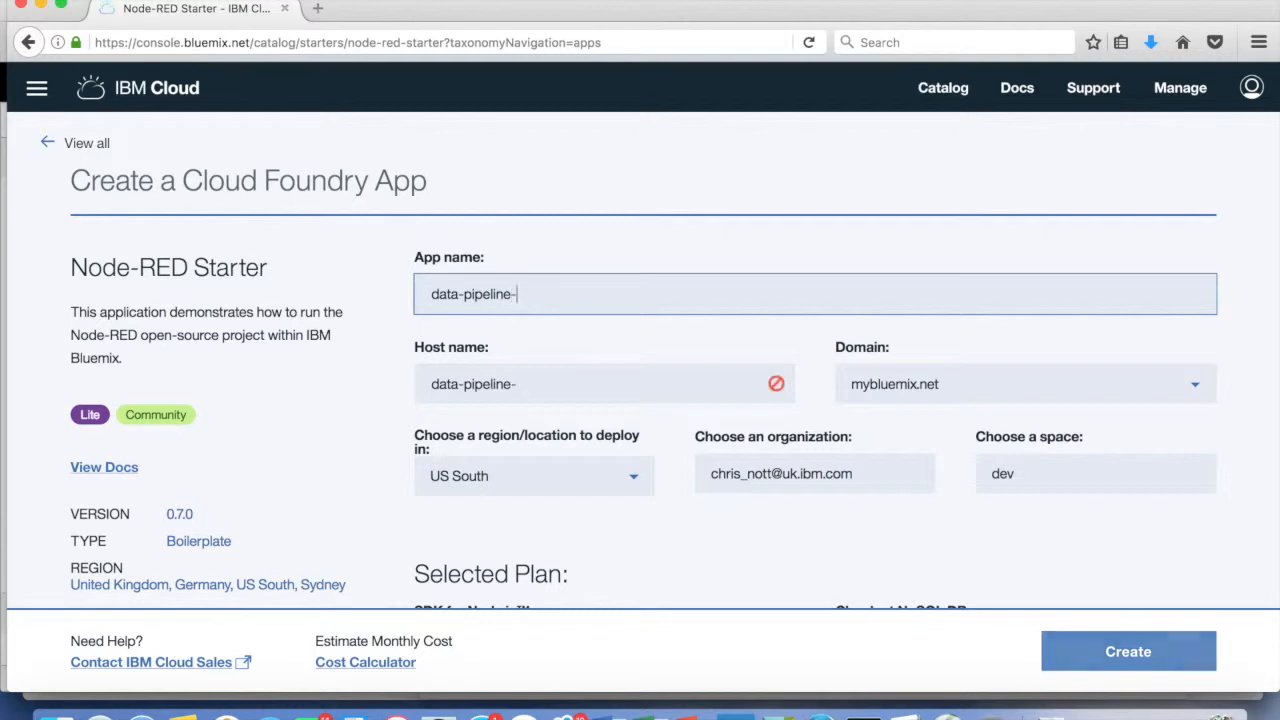
pyautogui.write('cn')
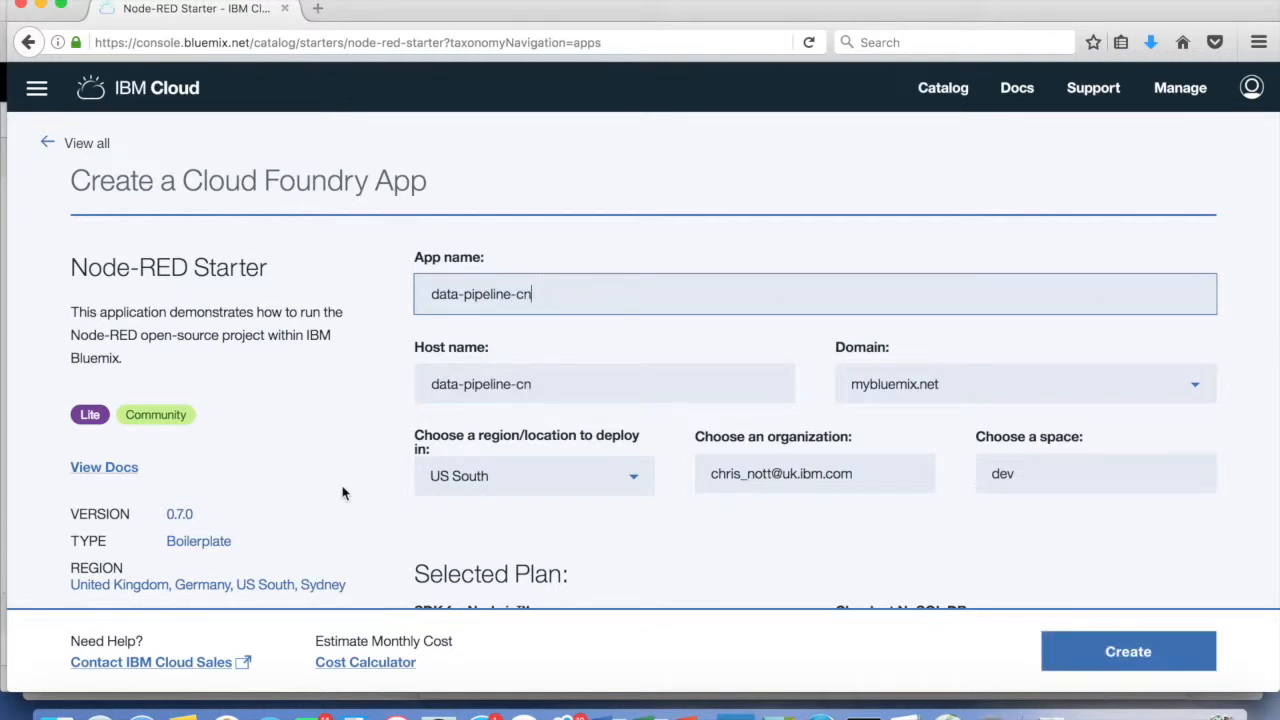
pyautogui.scroll(-5, 342, 492)
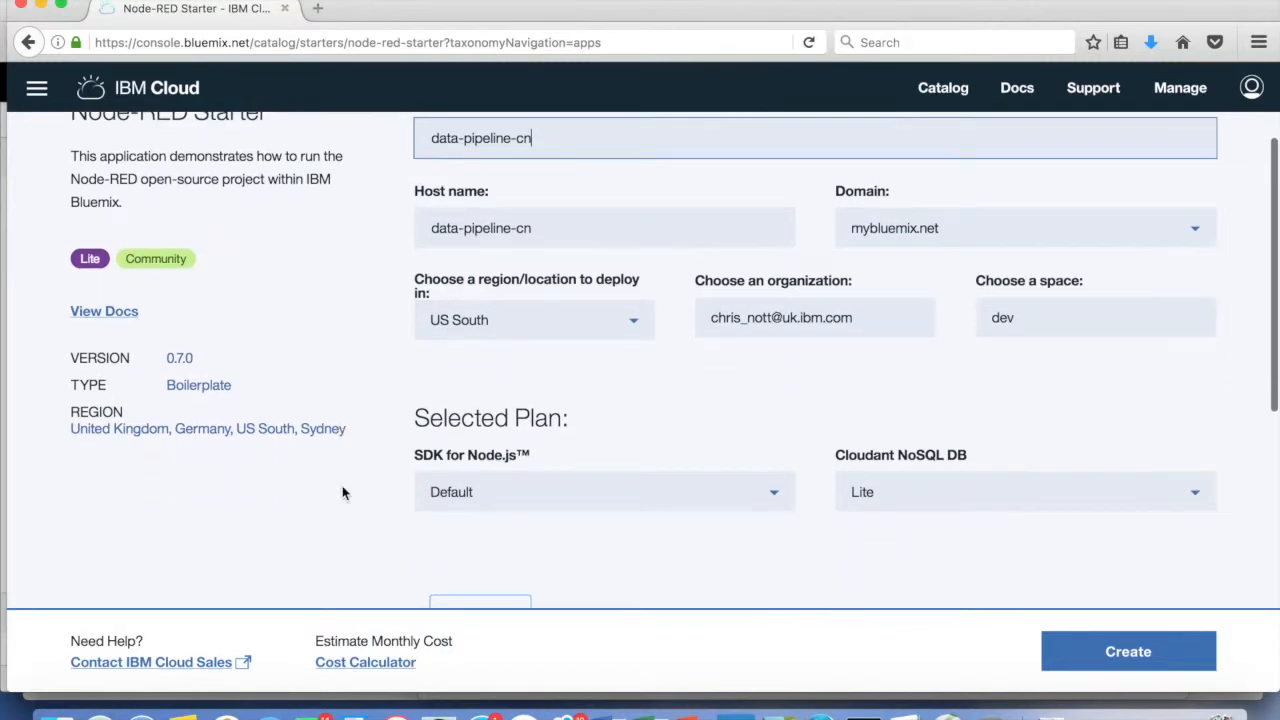
pyautogui.scroll(-7, 342, 492)
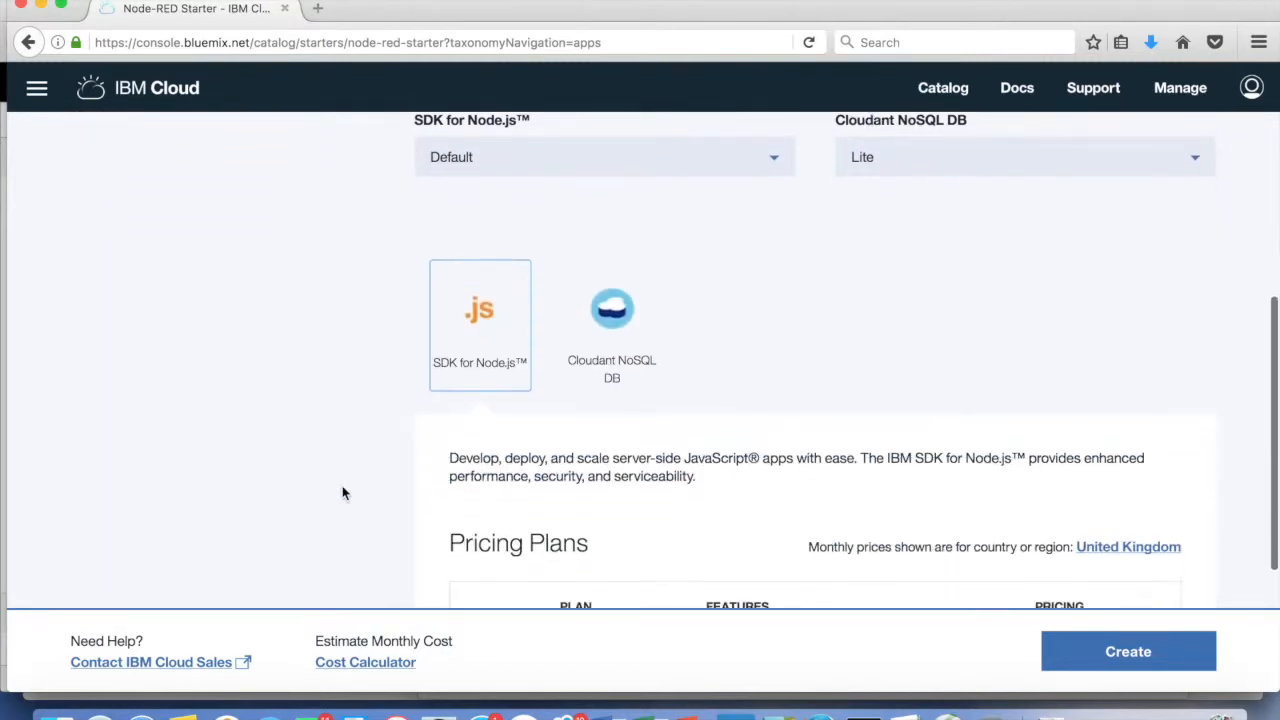
pyautogui.scroll(-2, 342, 492)
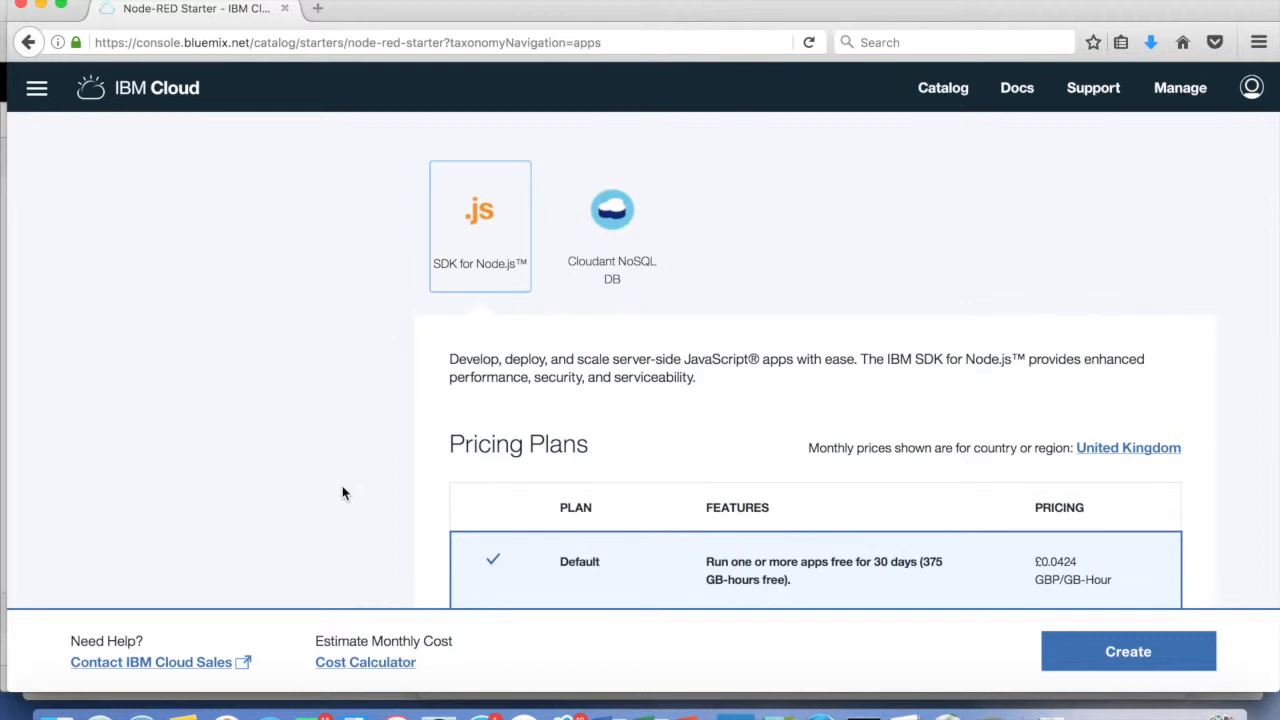
pyautogui.scroll(14, 342, 492)
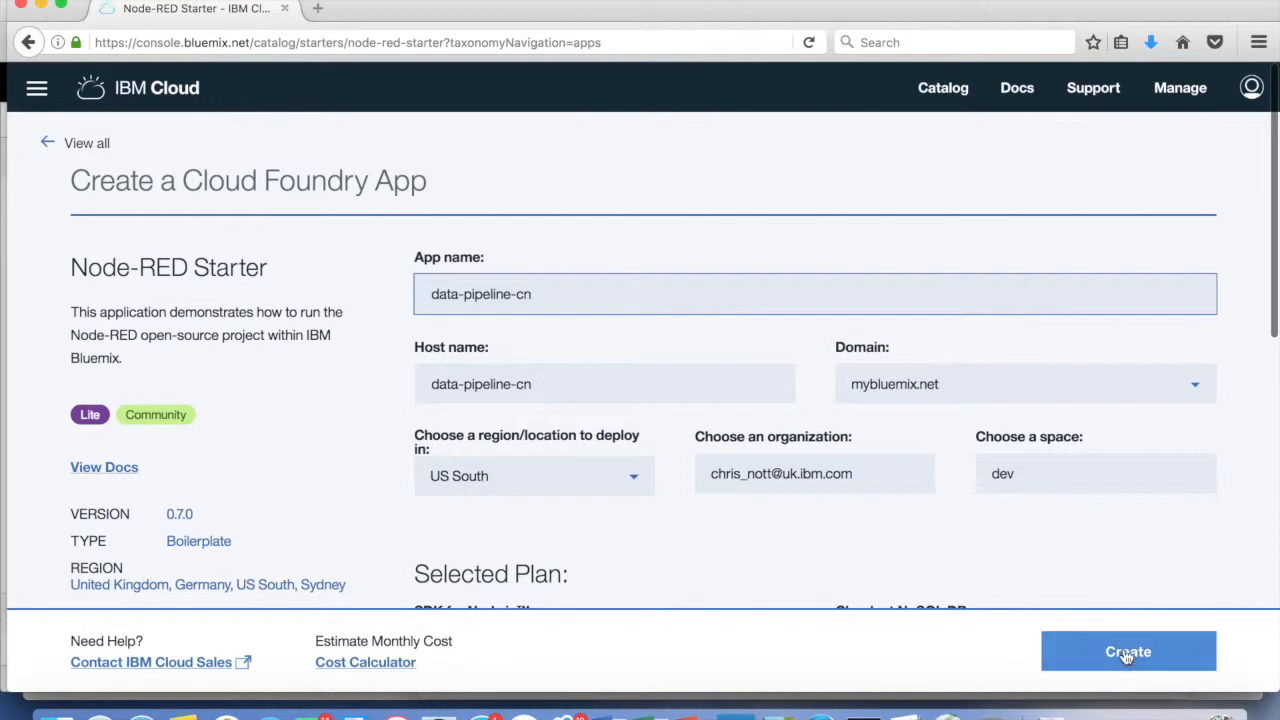
pyautogui.click(1129, 655)
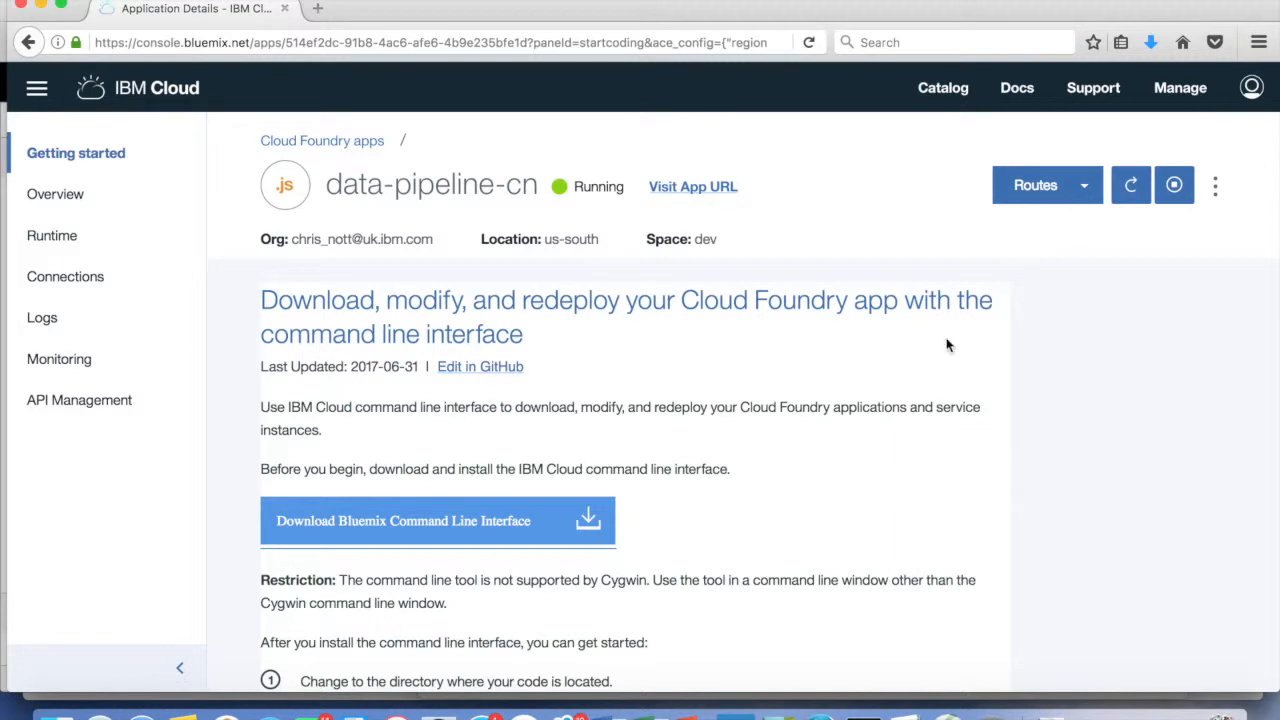
# Visit the running app at data-pipeline-cn.mybluemix.net in a new tab
pyautogui.click(693, 188)
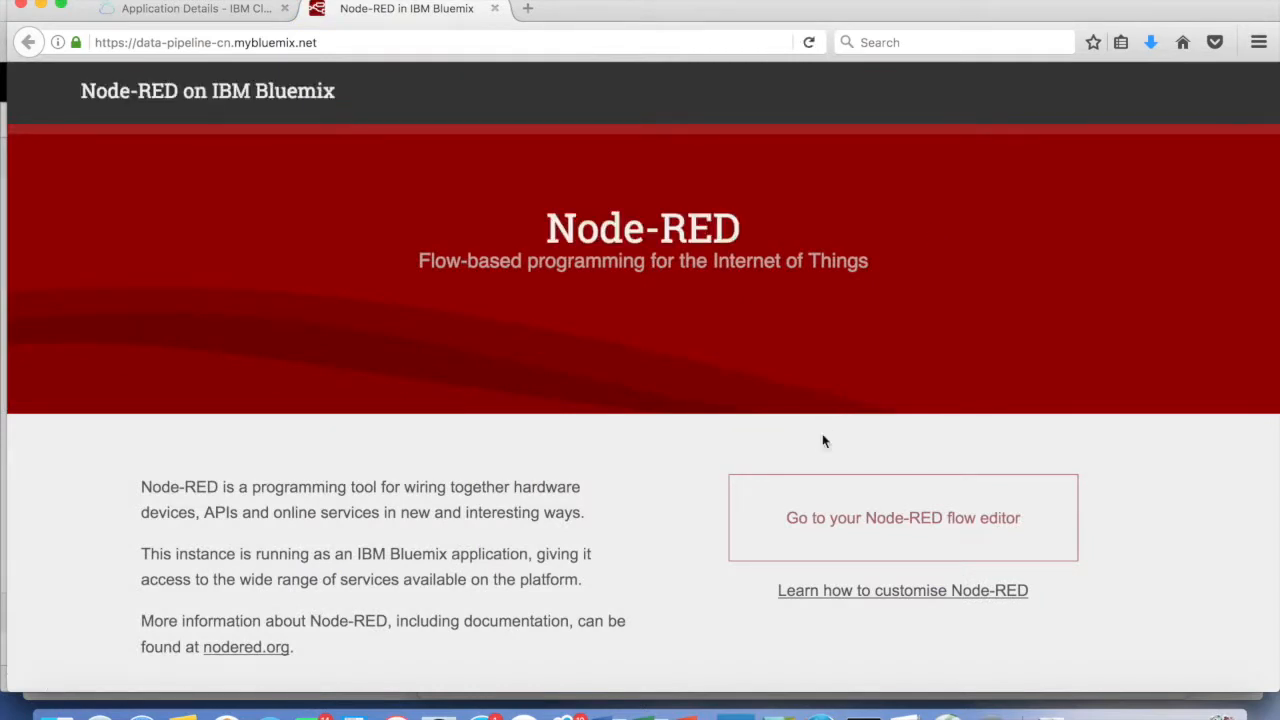
# Launch the Node-RED flow editor from the welcome page
pyautogui.click(922, 522)
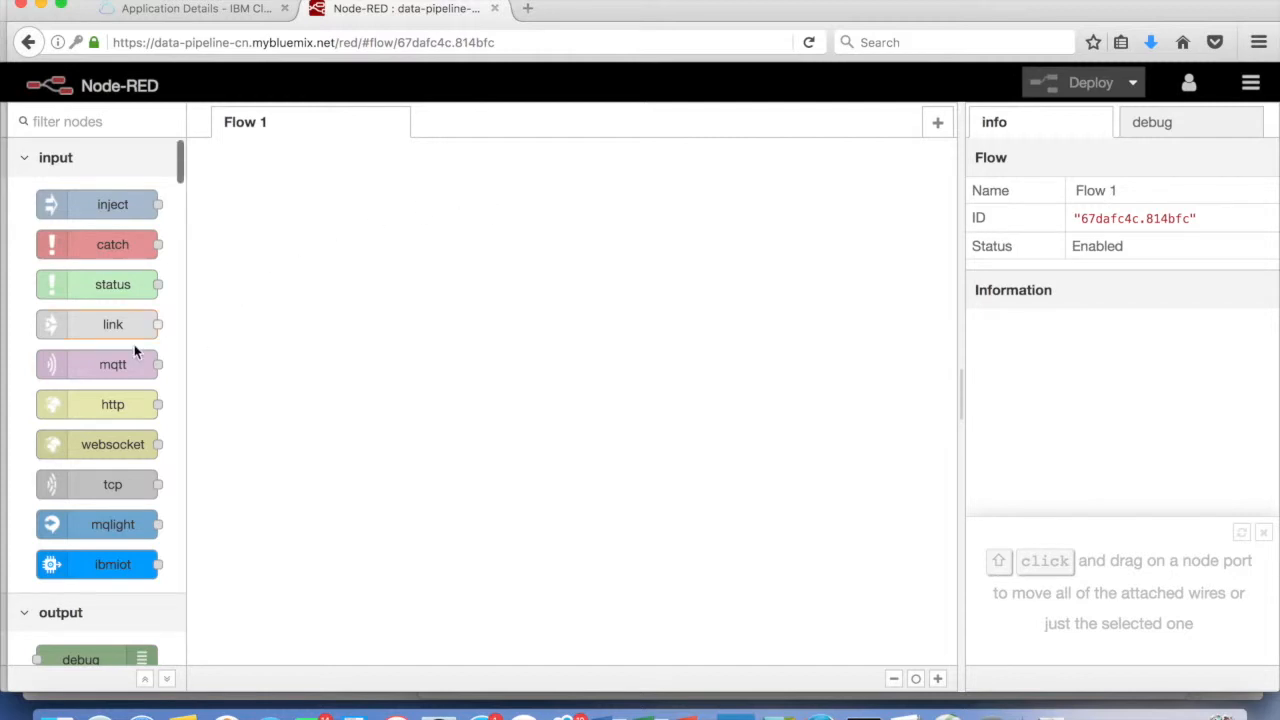
# Add an mqtt in node named 'Get ships' on topic some/test/feed with a new broker
pyautogui.moveTo(103, 366); pyautogui.dragTo(274, 246)
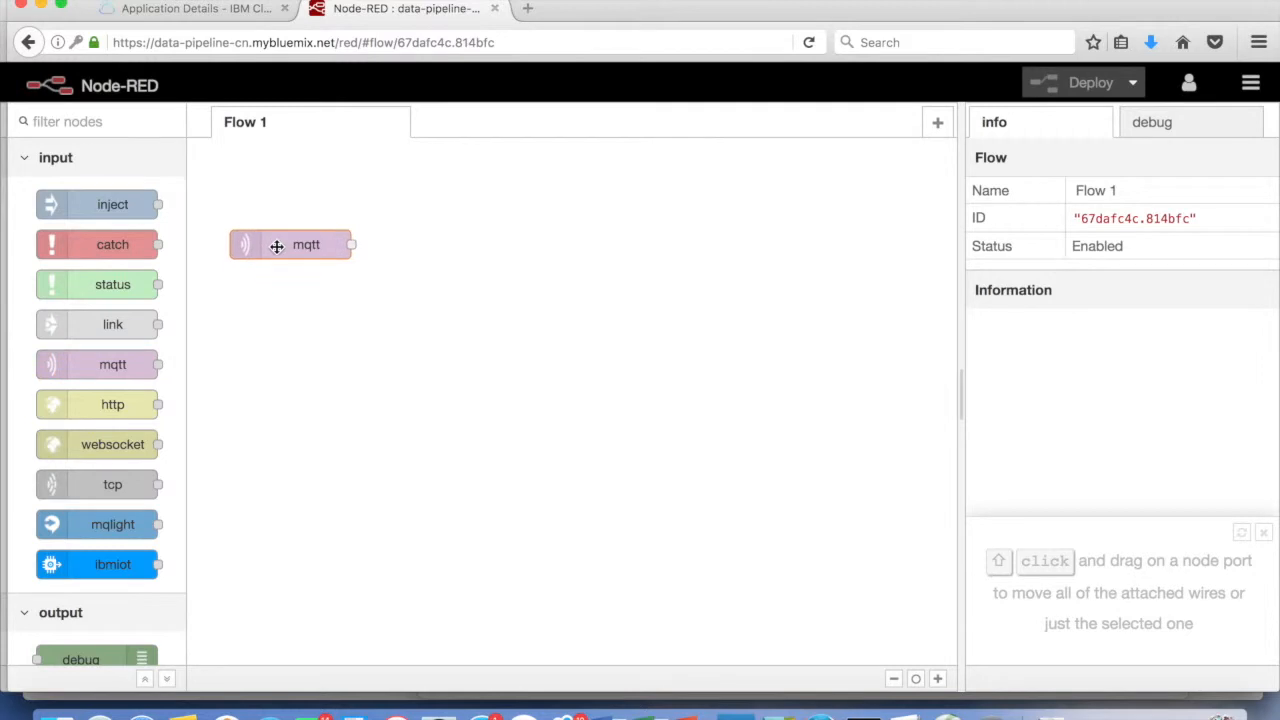
pyautogui.doubleClick(287, 246)
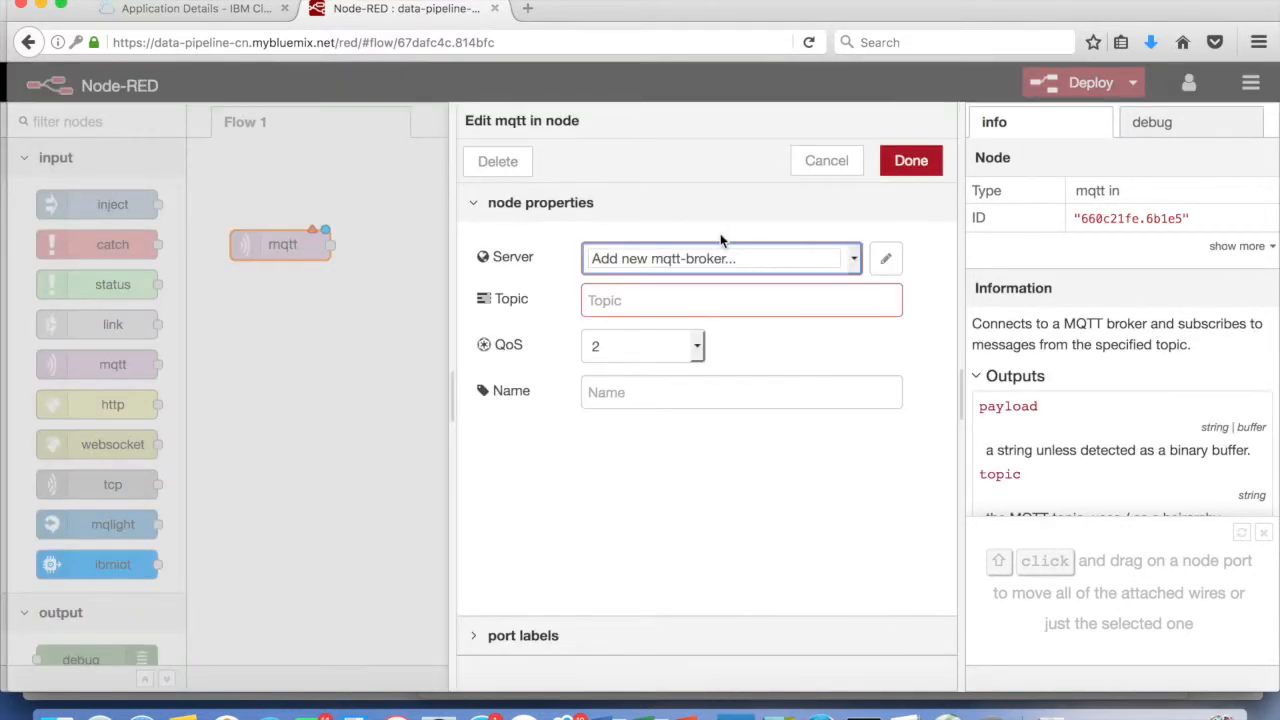
pyautogui.click(702, 393)
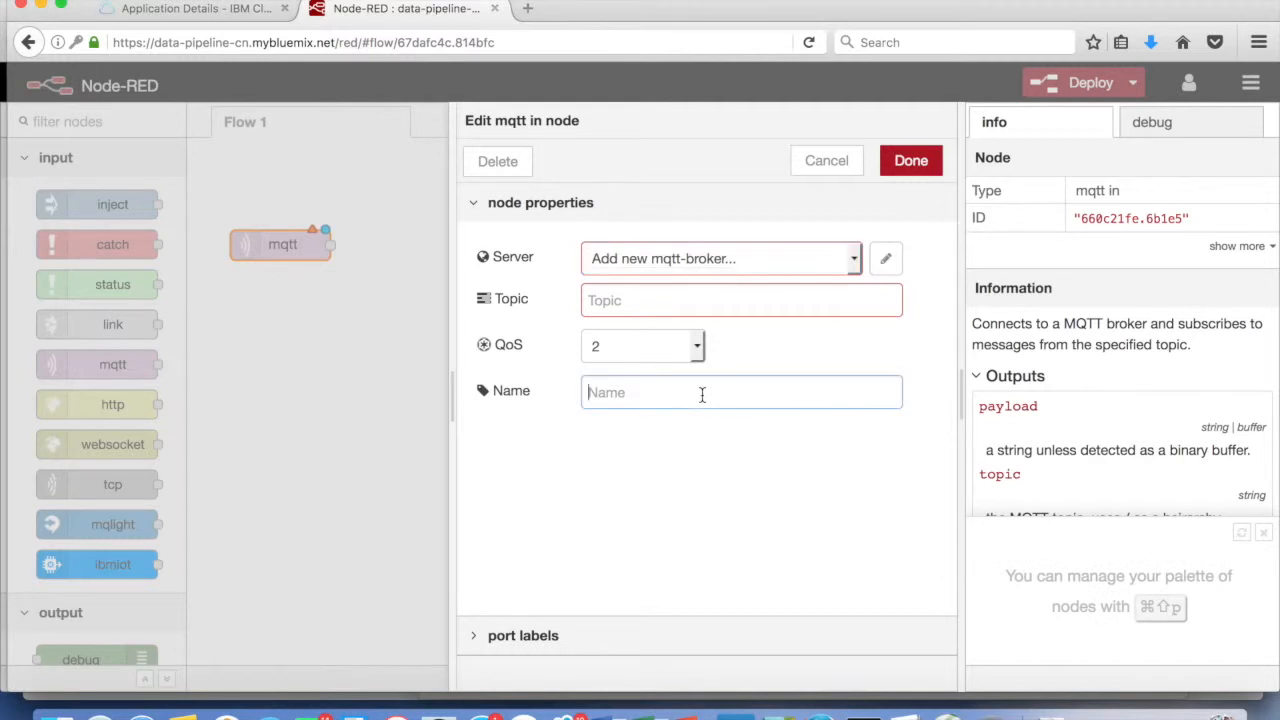
pyautogui.write('Get ships')
pyautogui.click(736, 302)
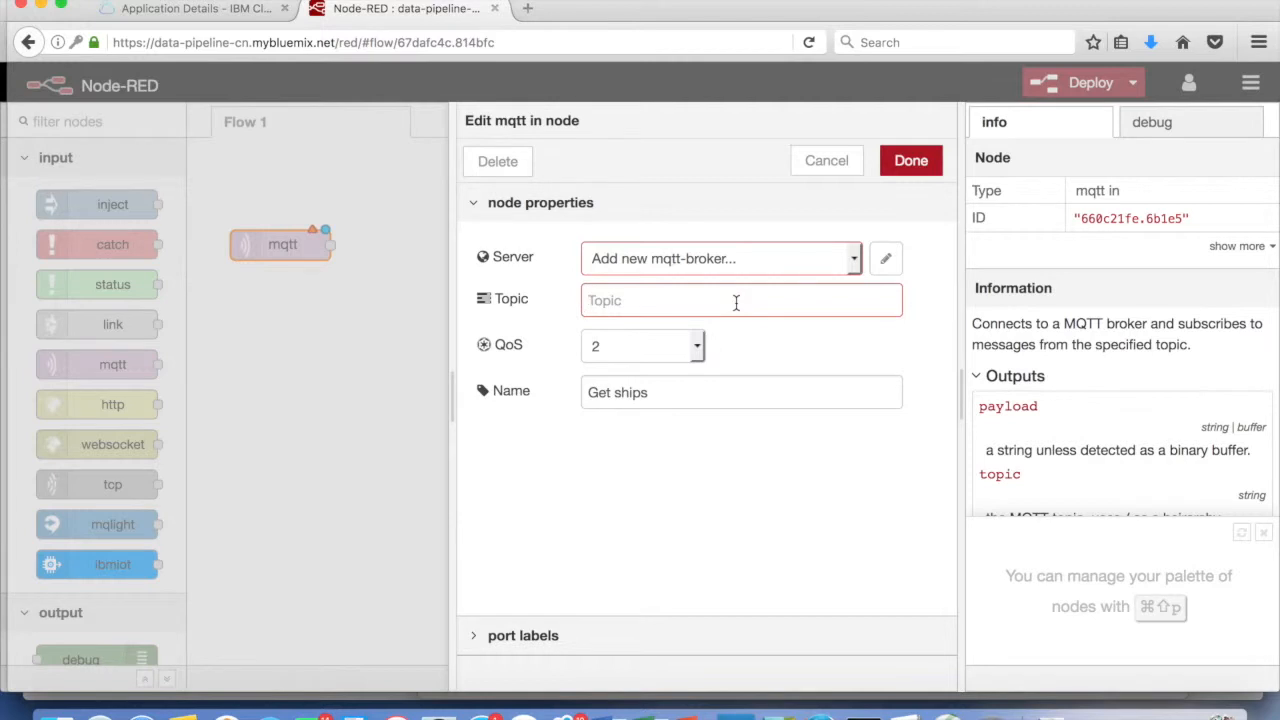
pyautogui.write('some/test/feed')
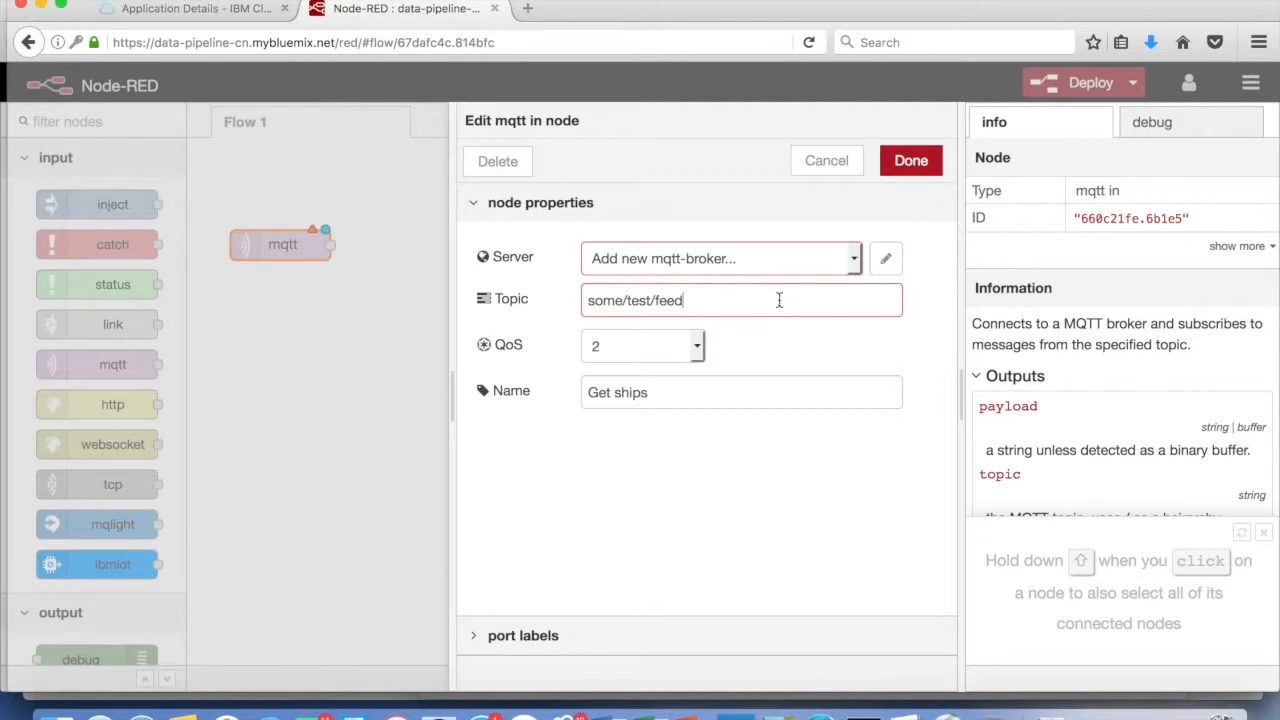
pyautogui.click(886, 262)
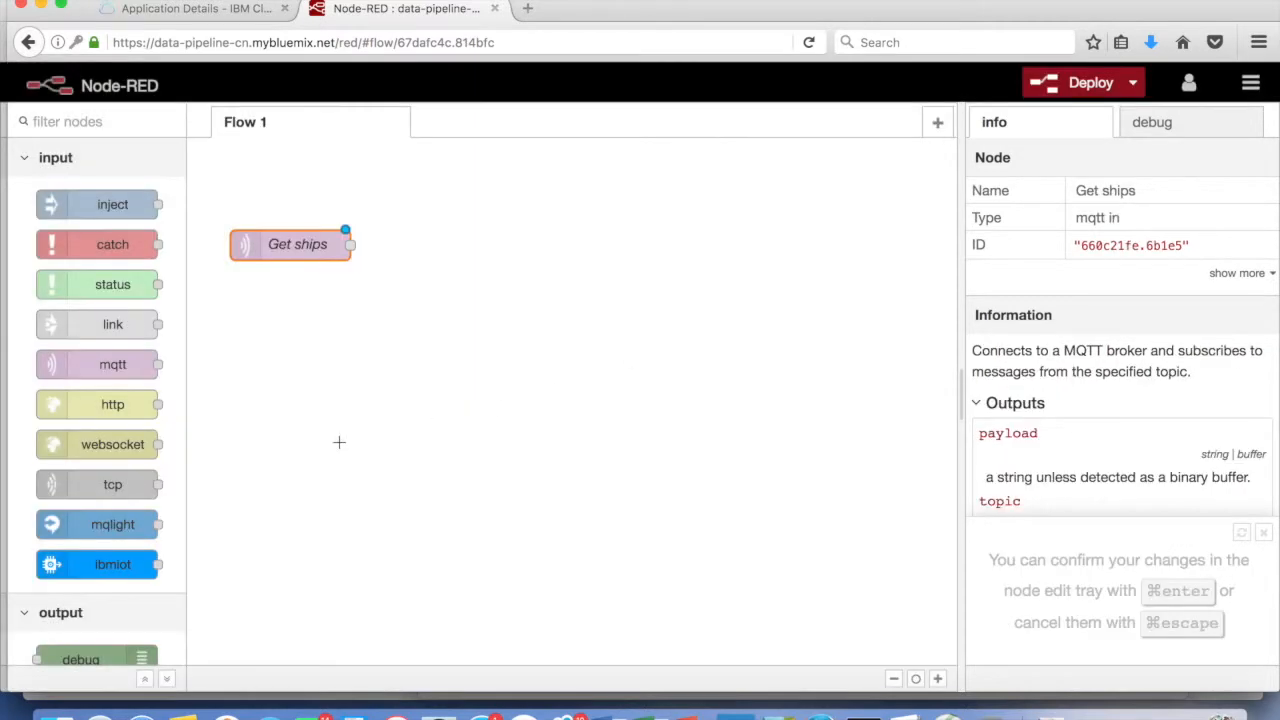
pyautogui.scroll(-3, 172, 512)
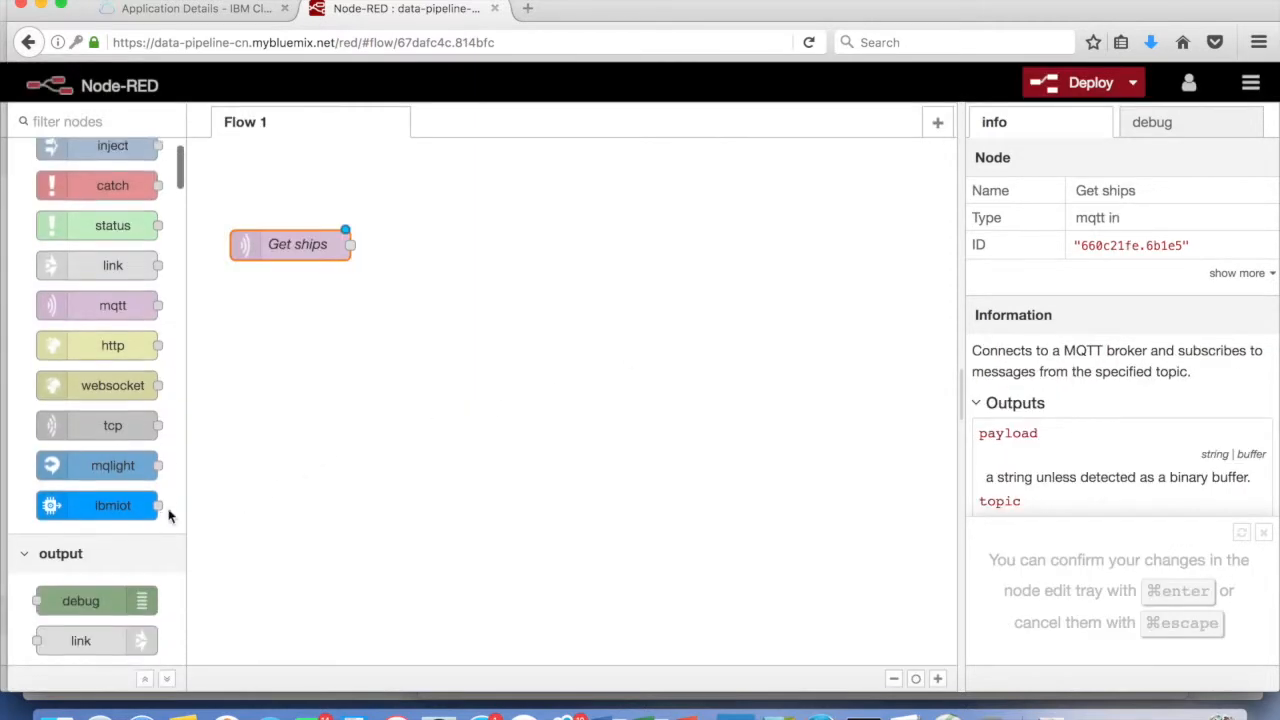
# Add a debug node showing the complete msg object and wire Get ships into it
pyautogui.moveTo(88, 585); pyautogui.dragTo(480, 315)
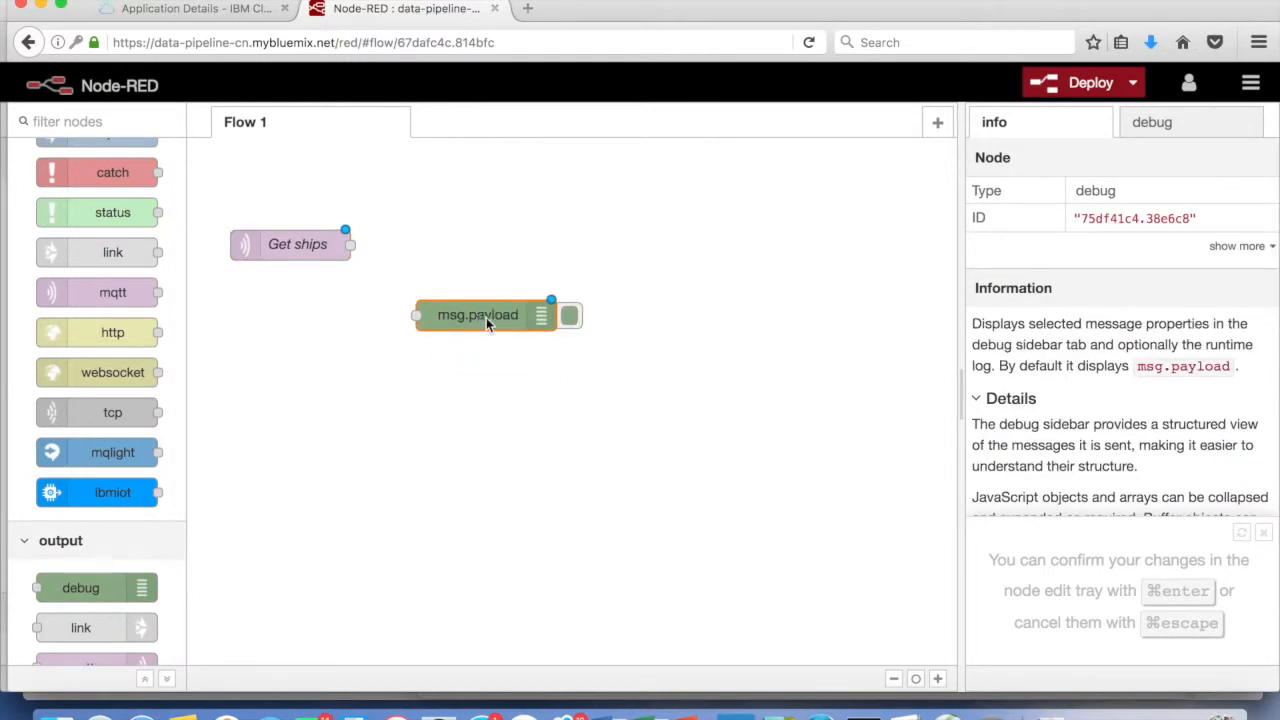
pyautogui.doubleClick(486, 317)
pyautogui.click(592, 262)
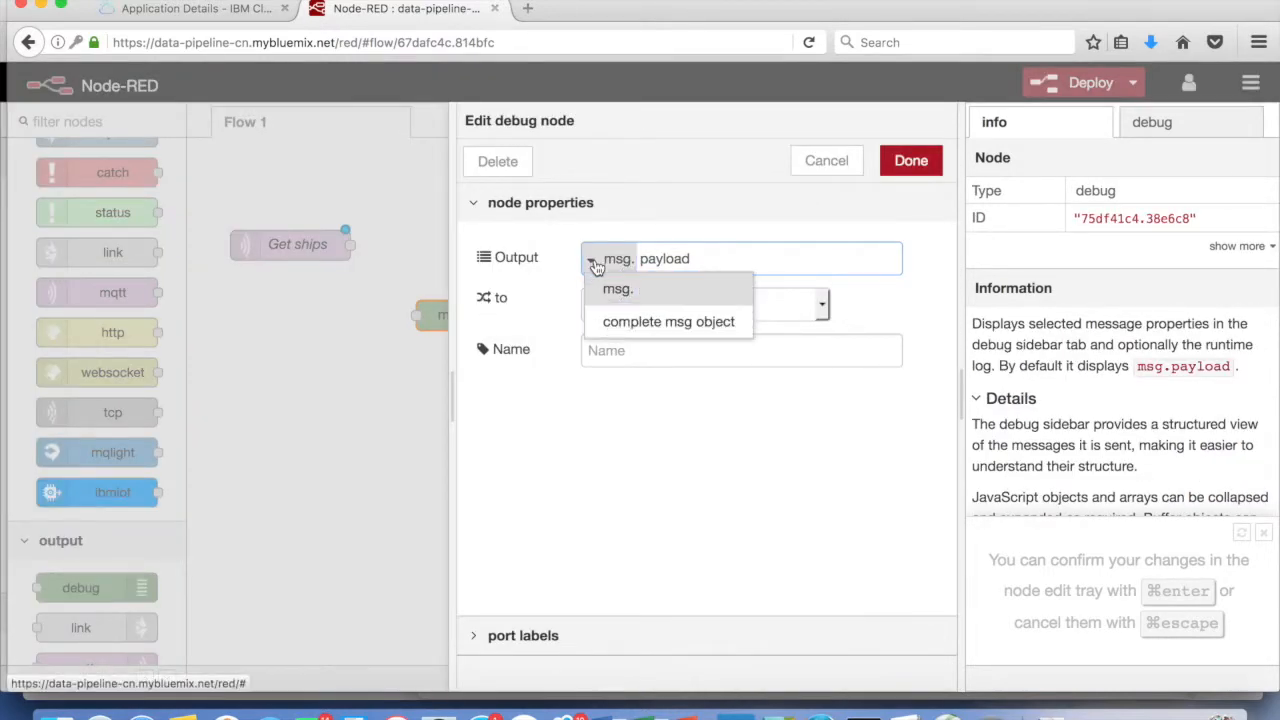
pyautogui.click(634, 322)
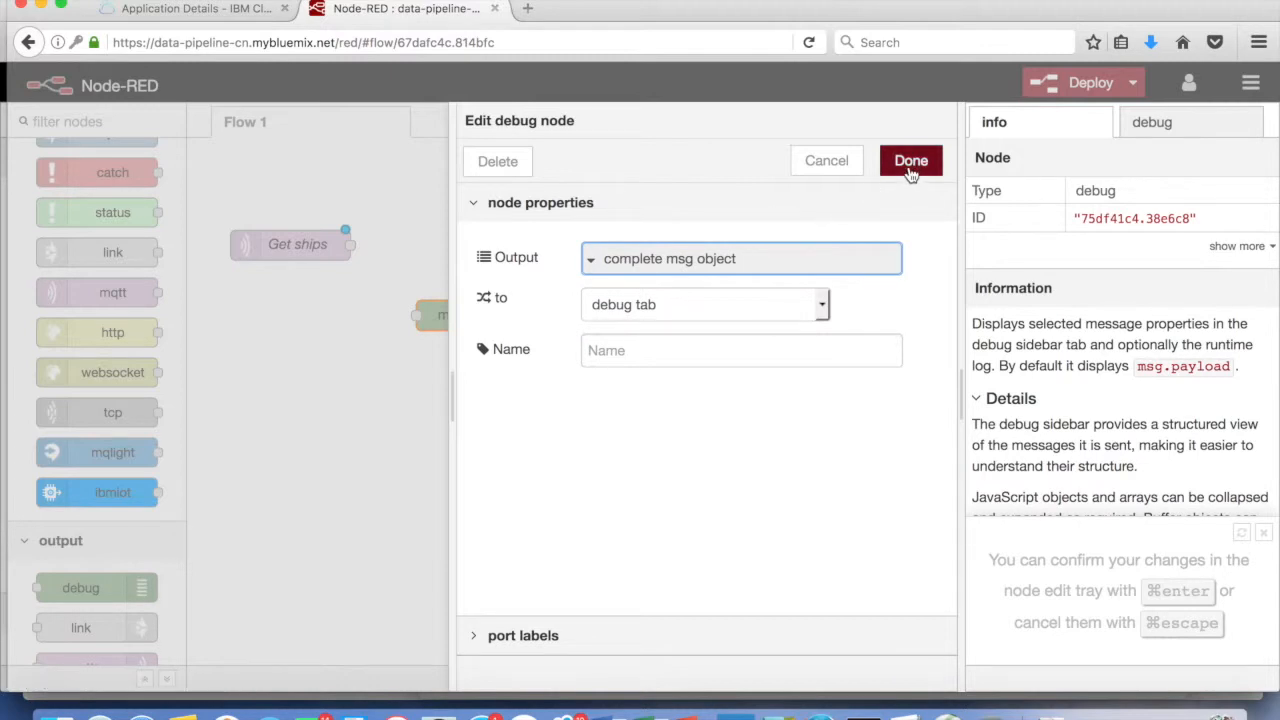
pyautogui.click(910, 163)
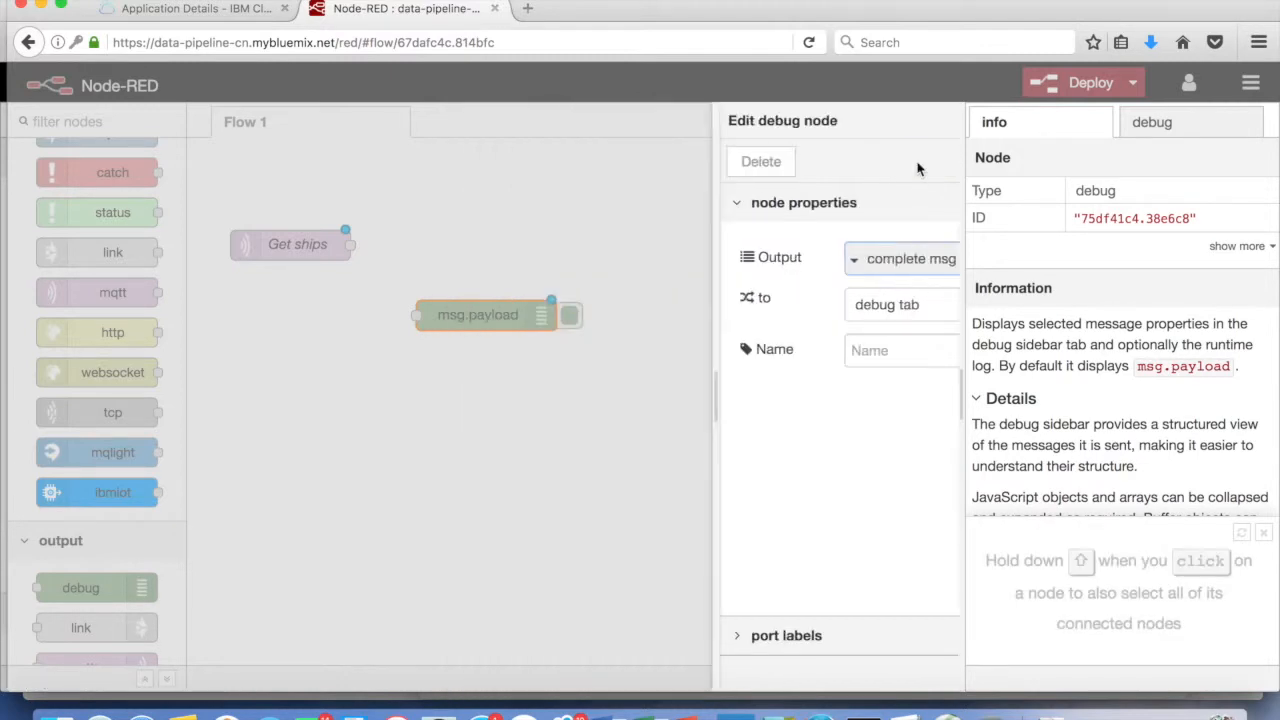
pyautogui.moveTo(351, 245); pyautogui.dragTo(416, 318)
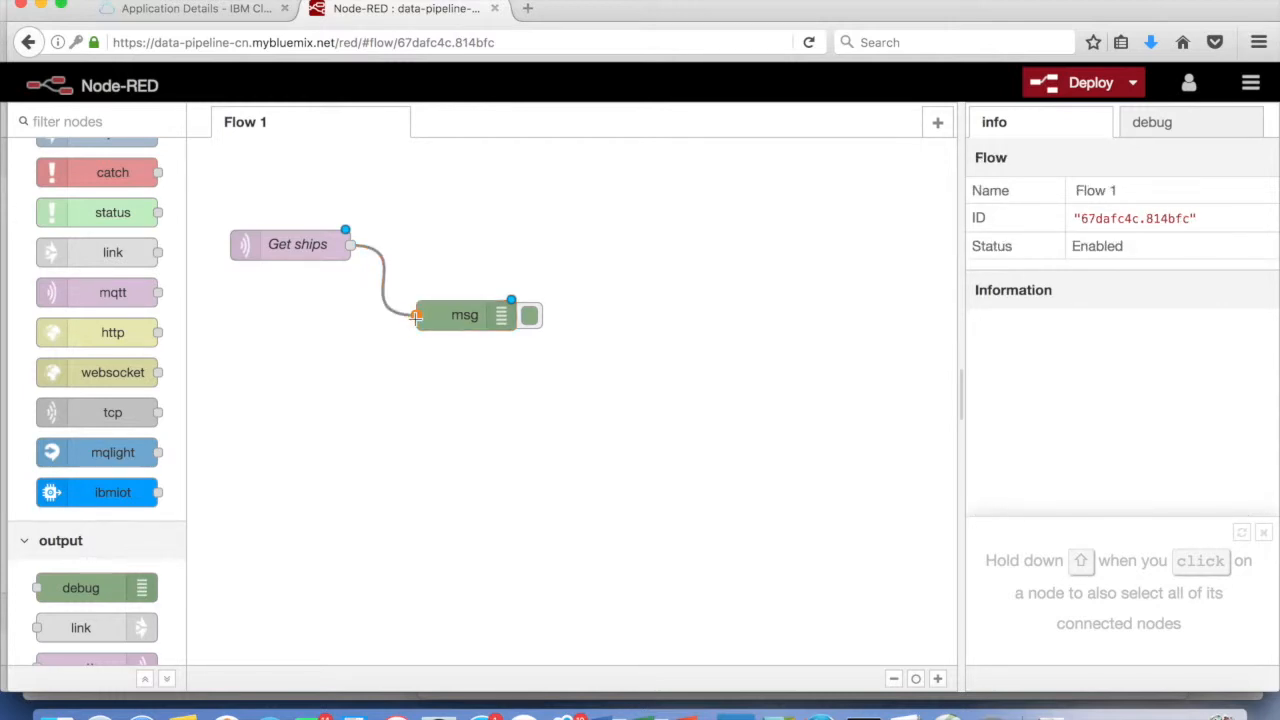
# Deploy the flow, then delete the Get ships-to-debug wire and redeploy
pyautogui.click(1096, 90)
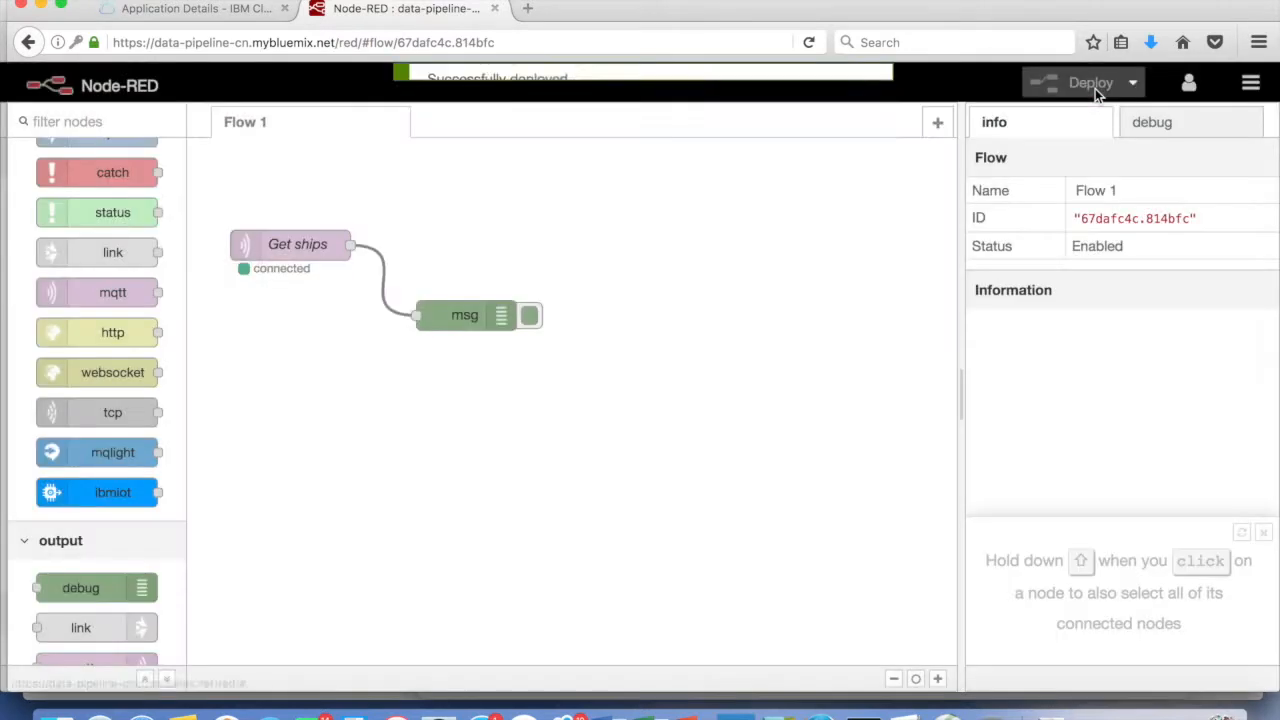
pyautogui.click(1176, 130)
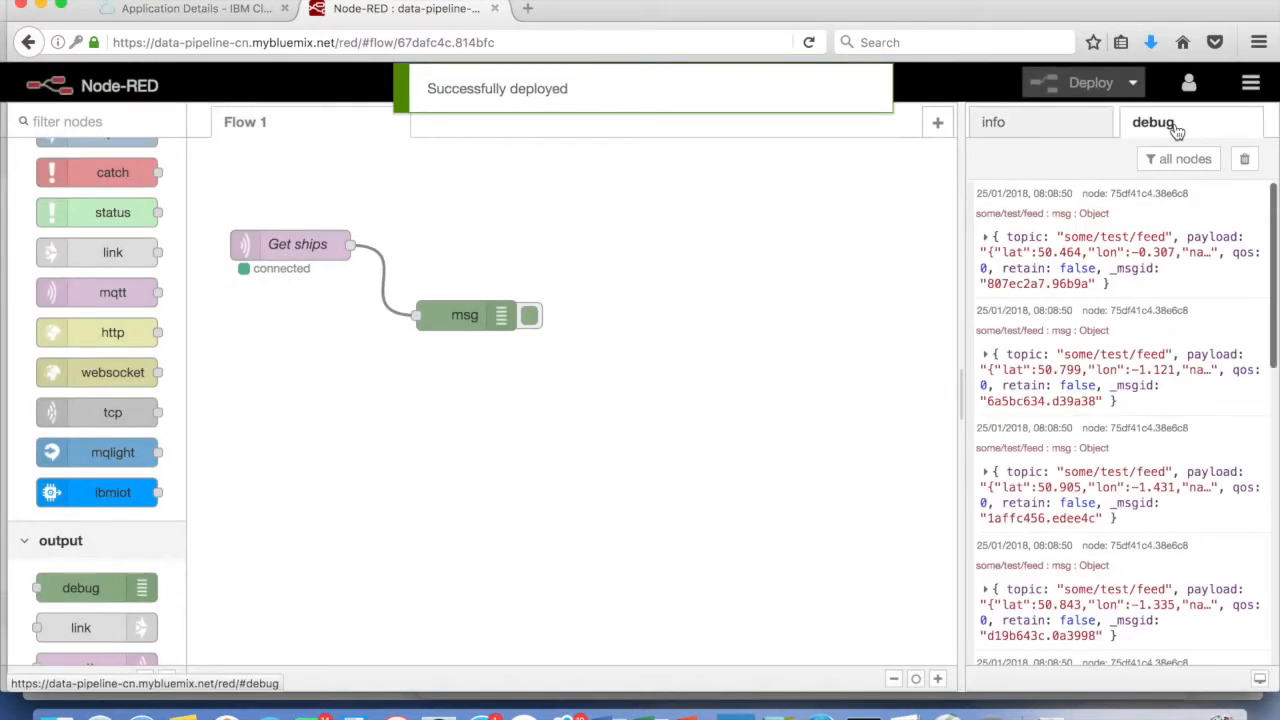
pyautogui.click(380, 250)
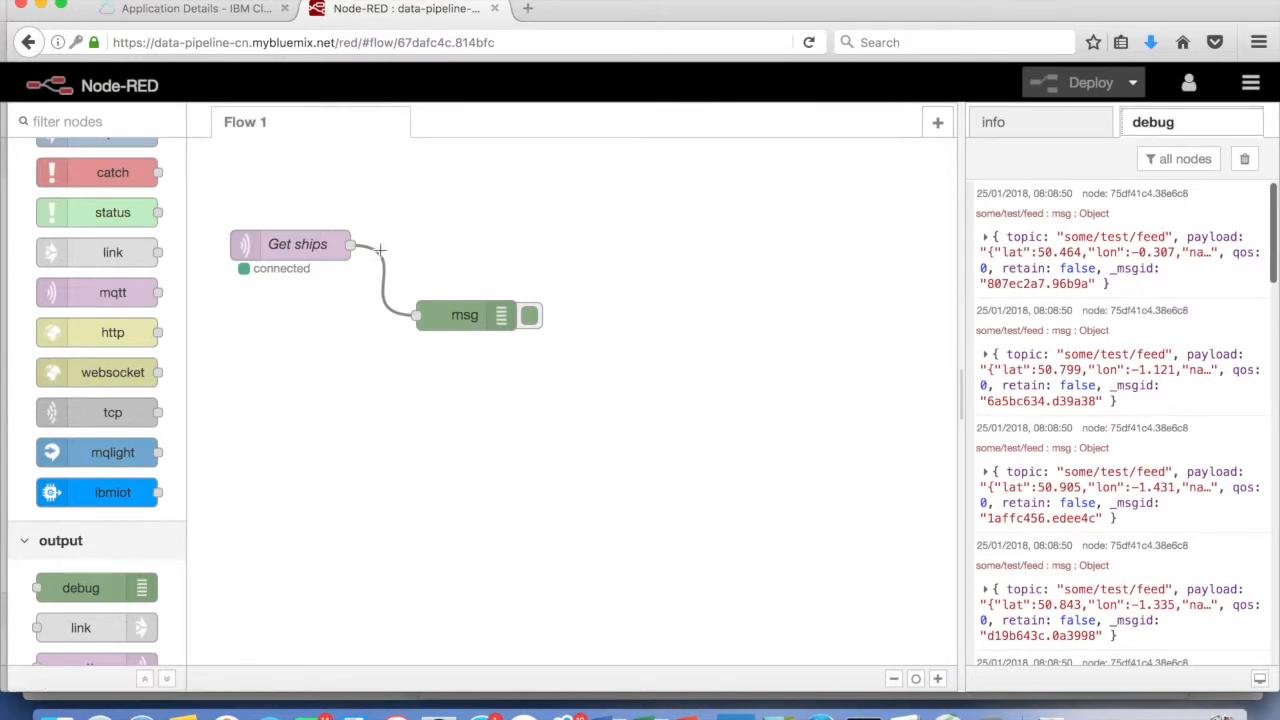
pyautogui.press('Delete')
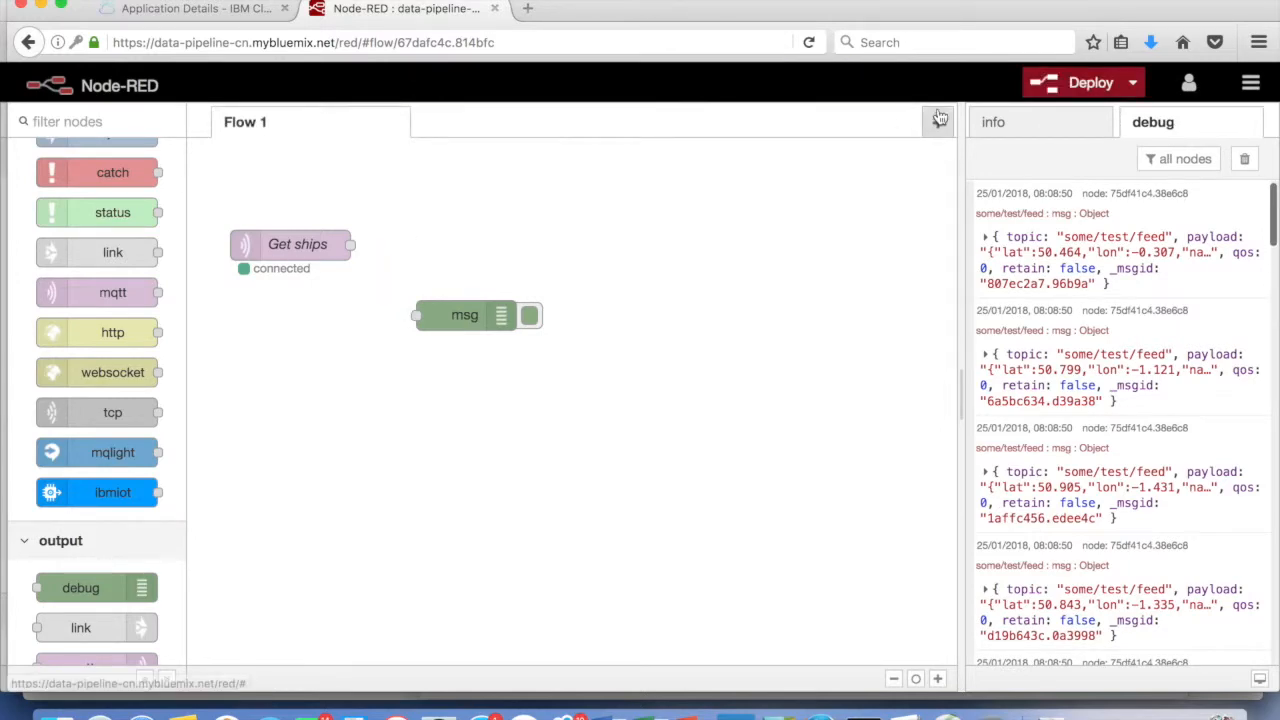
pyautogui.click(1097, 88)
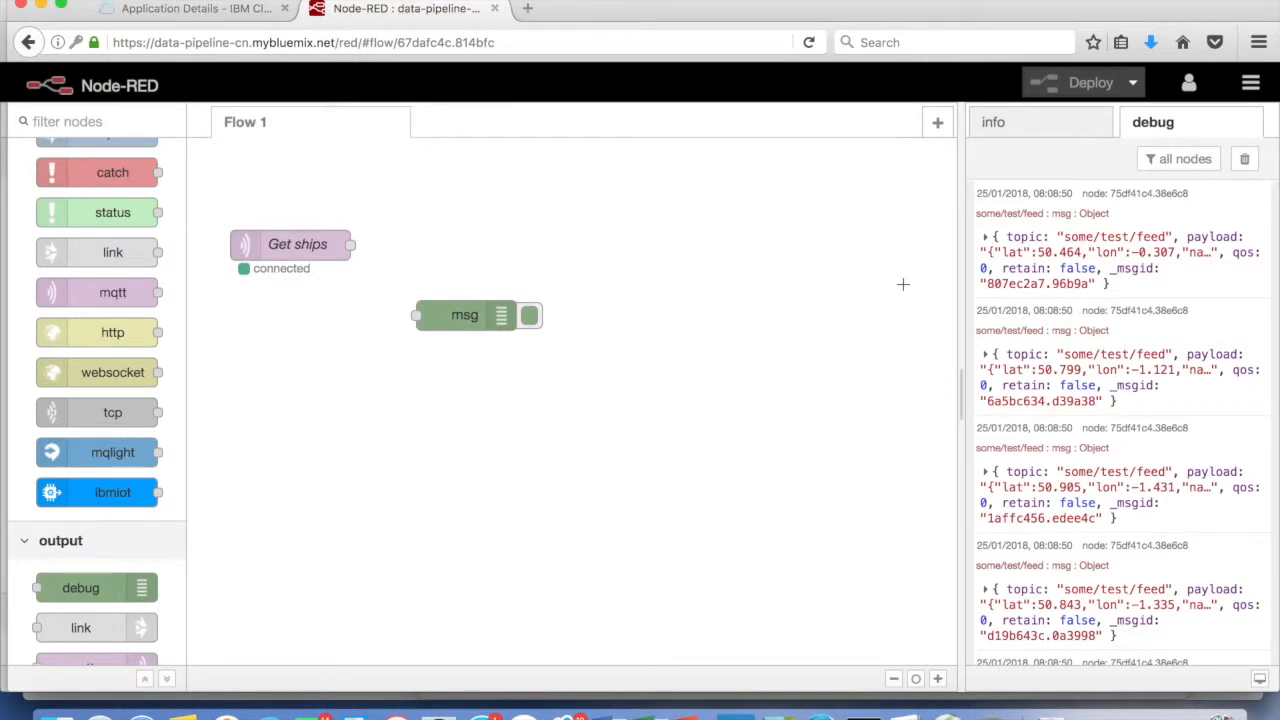
# Expand the second debug message to read its lat, lon, name and type payload
pyautogui.click(986, 356)
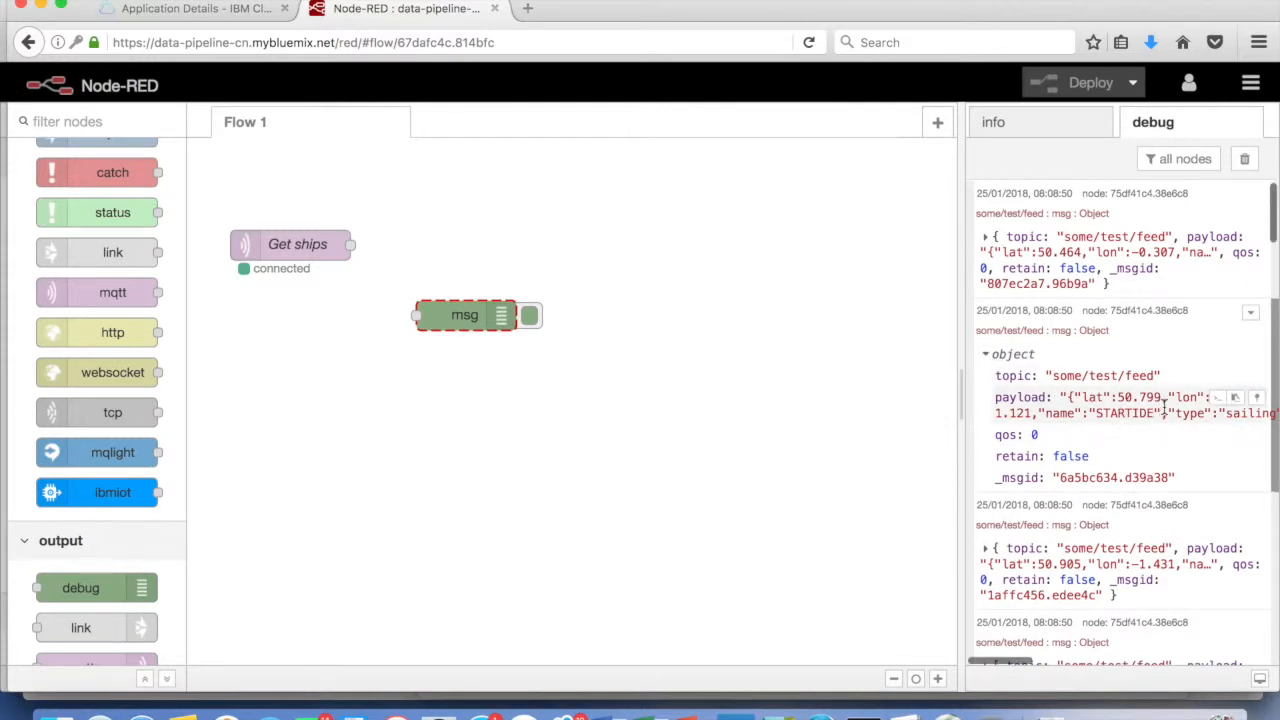
pyautogui.hscroll(10, 1163, 405)
pyautogui.hscroll(3, 1163, 405)
pyautogui.hscroll(-12, 1163, 405)
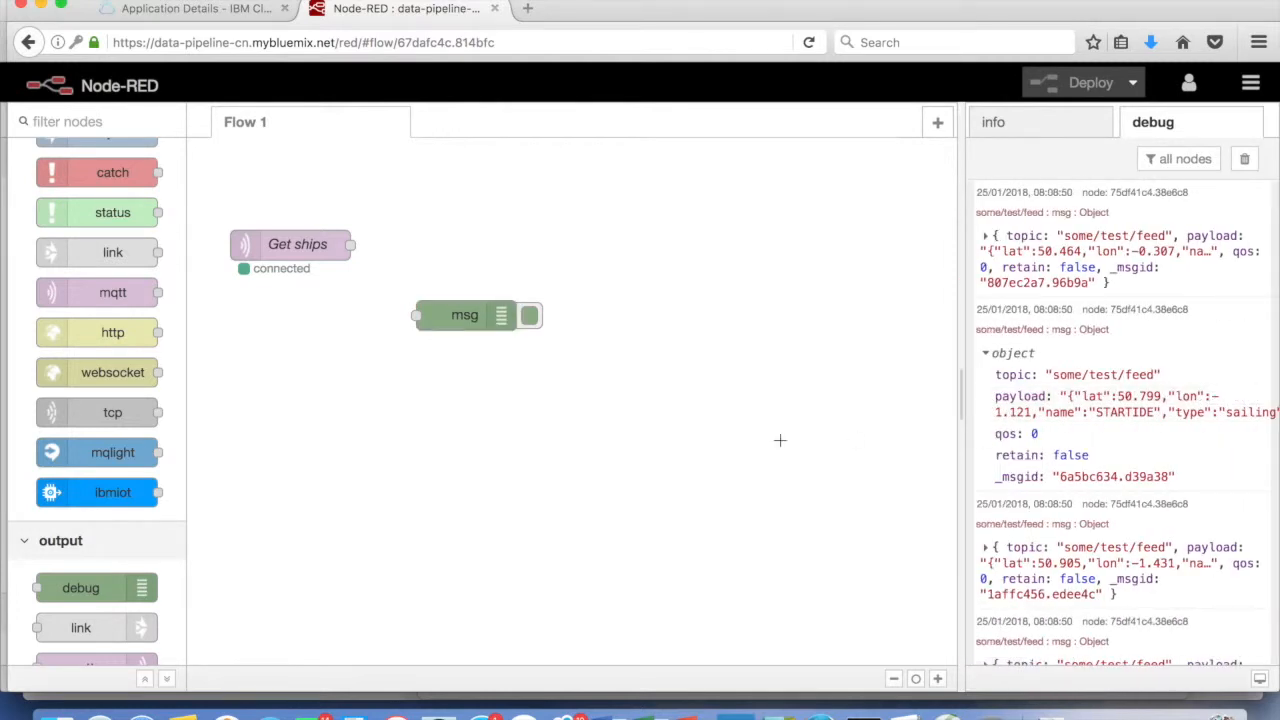
# Move the msg debug node aside and wire Get ships into a new json node
pyautogui.click(1050, 125)
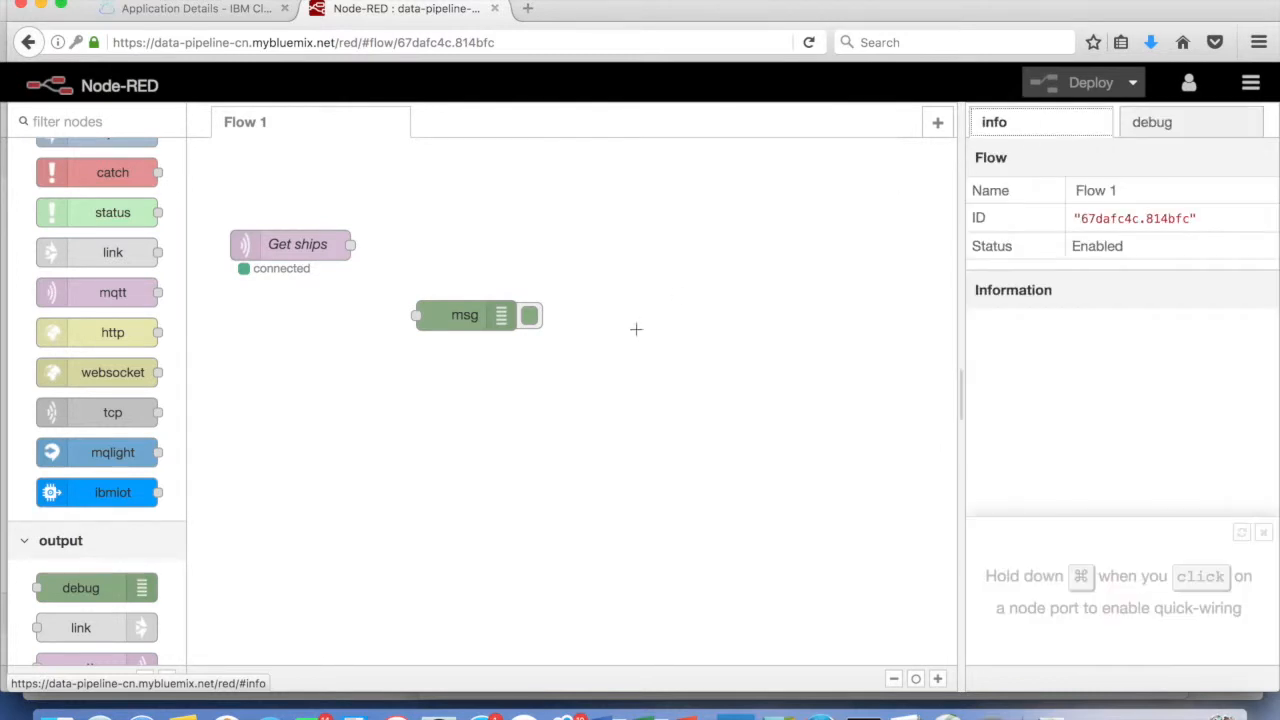
pyautogui.moveTo(466, 336); pyautogui.dragTo(676, 460)
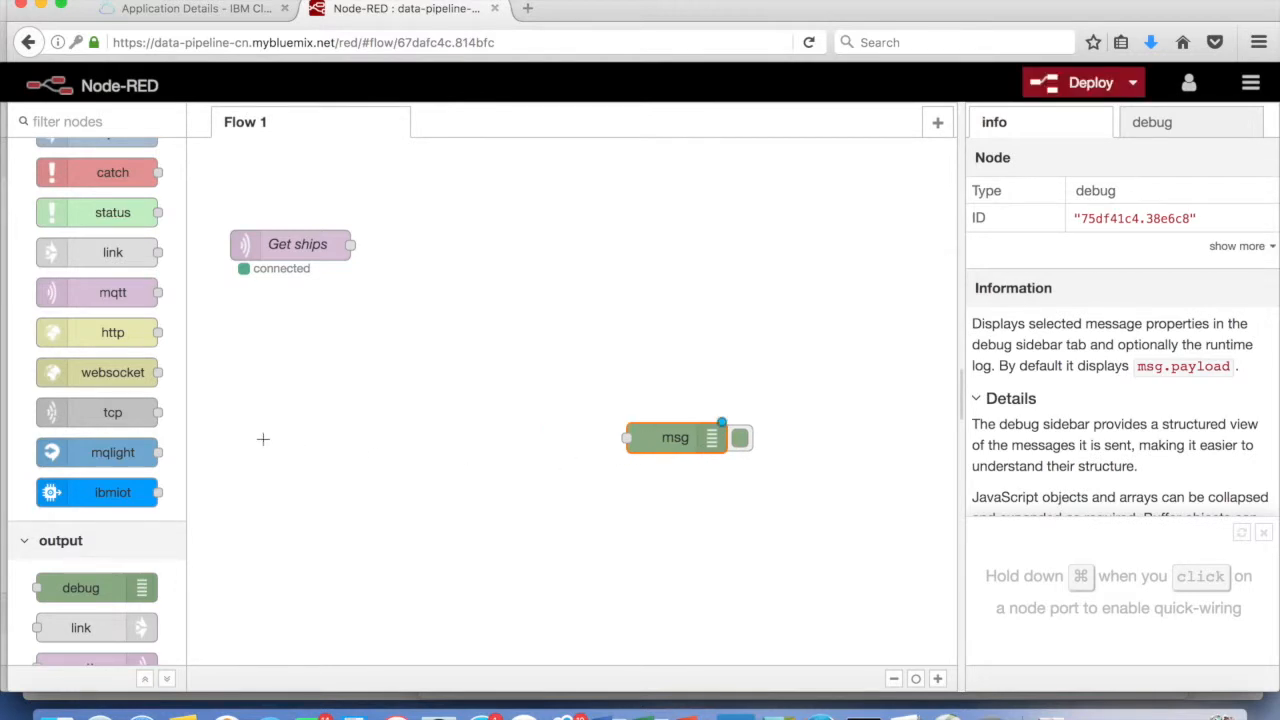
pyautogui.scroll(3, 122, 433)
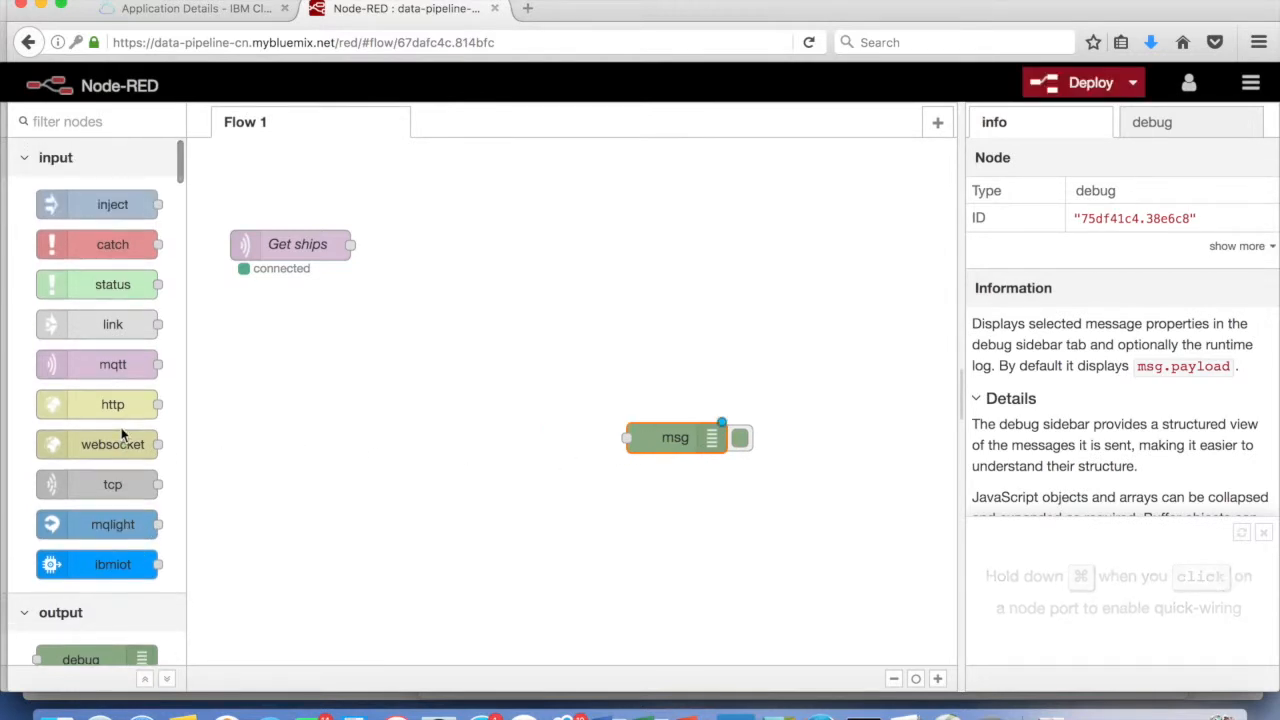
pyautogui.scroll(-10, 122, 433)
pyautogui.scroll(-15, 122, 433)
pyautogui.scroll(-4, 122, 433)
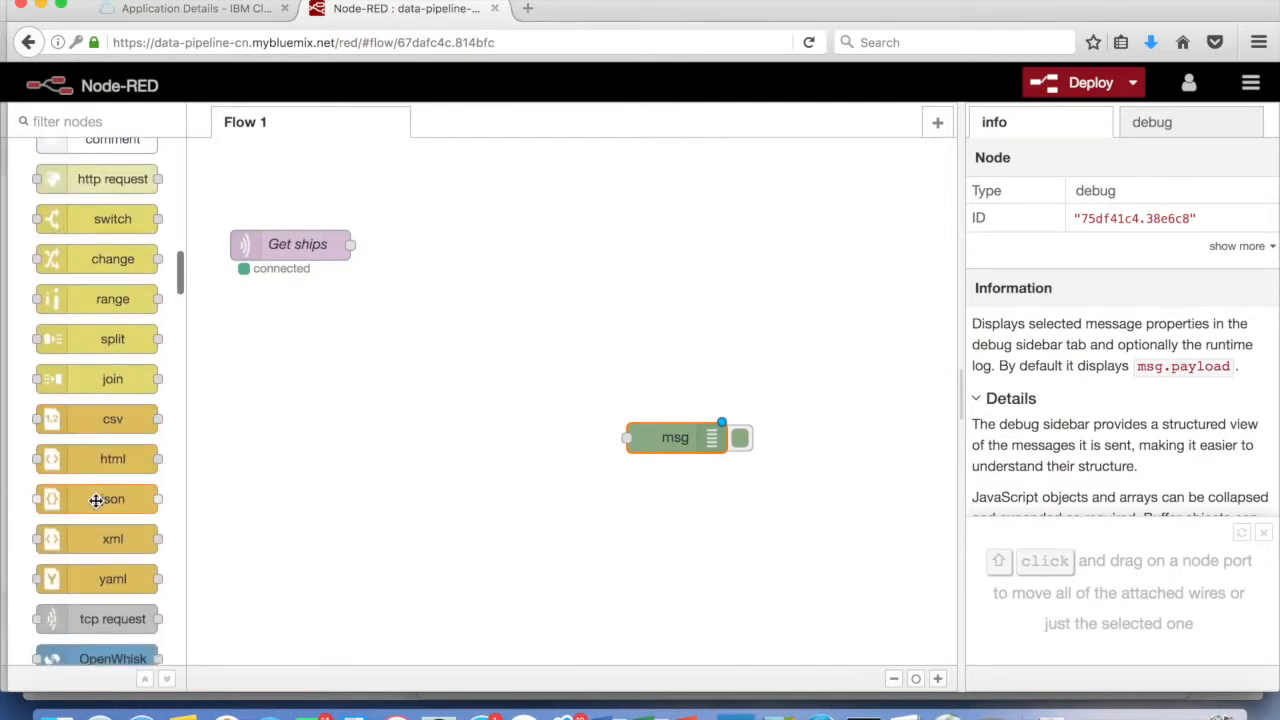
pyautogui.moveTo(96, 500); pyautogui.dragTo(372, 303)
pyautogui.moveTo(350, 244); pyautogui.dragTo(333, 305)
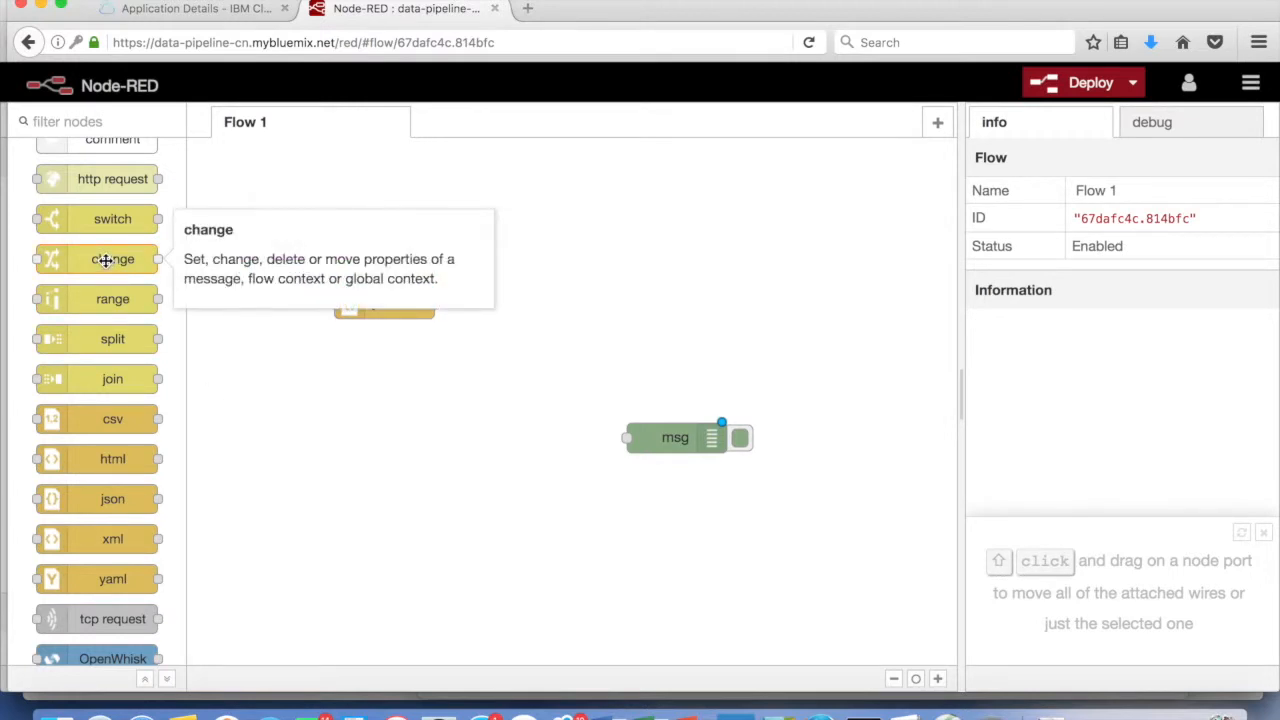
# Add a change node and wire the json node's output into it
pyautogui.moveTo(105, 260); pyautogui.dragTo(455, 363)
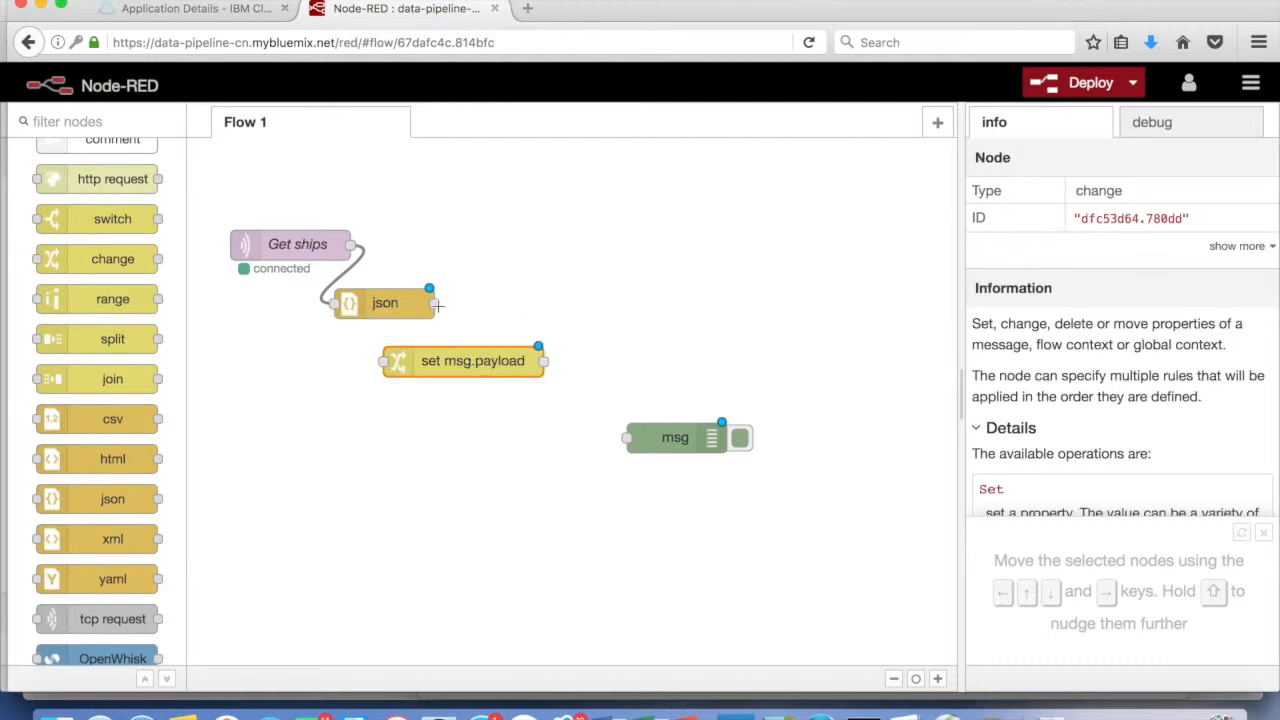
pyautogui.moveTo(436, 302); pyautogui.dragTo(398, 337)
pyautogui.moveTo(378, 360); pyautogui.dragTo(383, 361)
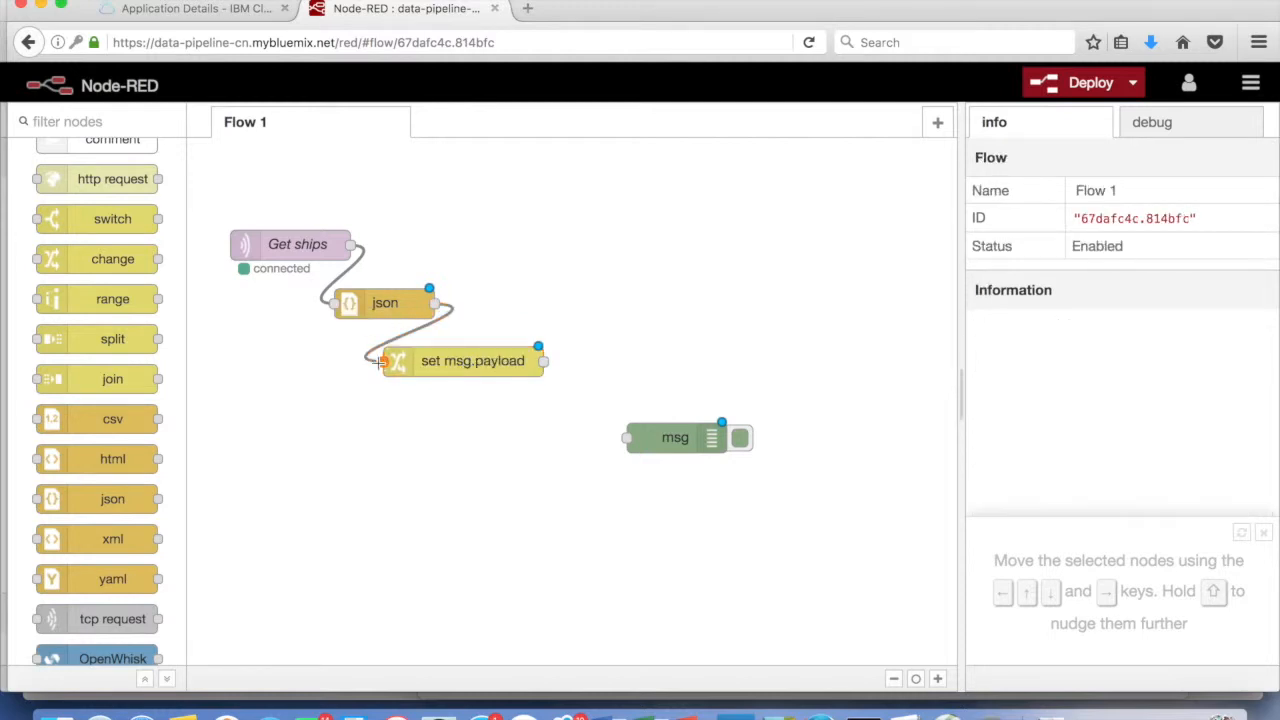
pyautogui.doubleClick(464, 363)
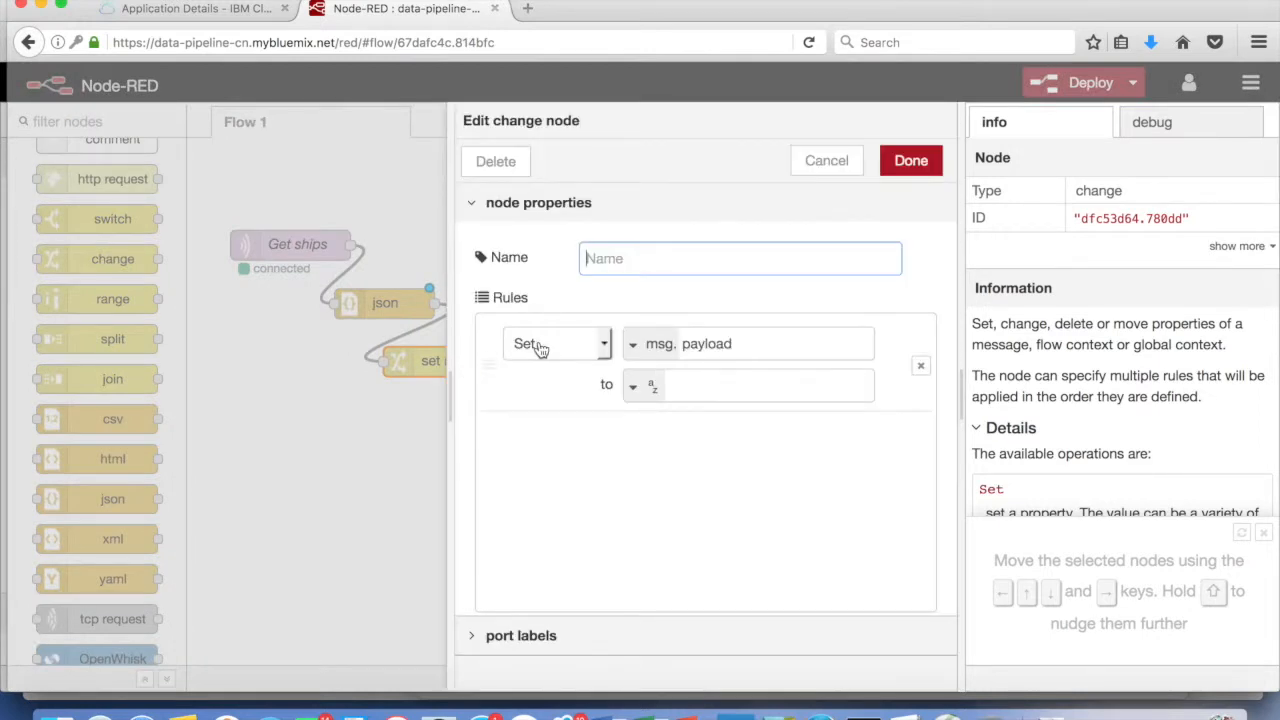
# Add Move rules taking msg.payload.lat to msg.lat and payload.lon to msg.lon
pyautogui.click(601, 344)
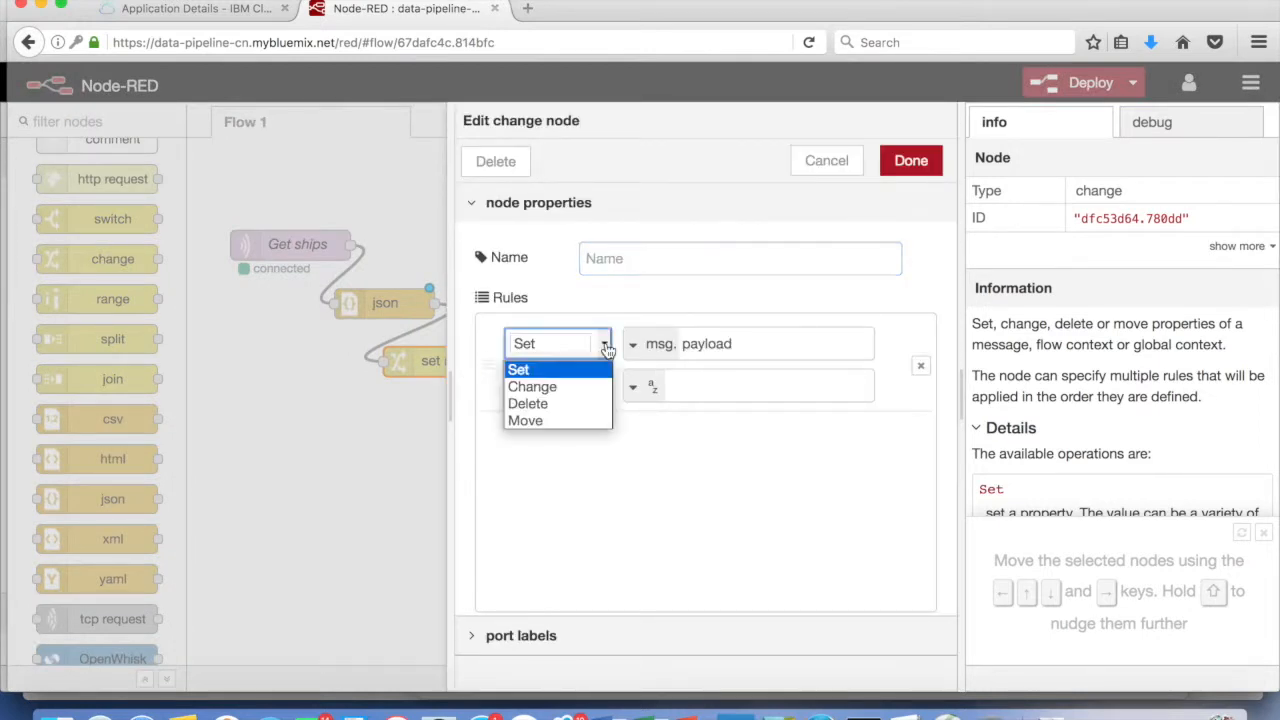
pyautogui.click(558, 421)
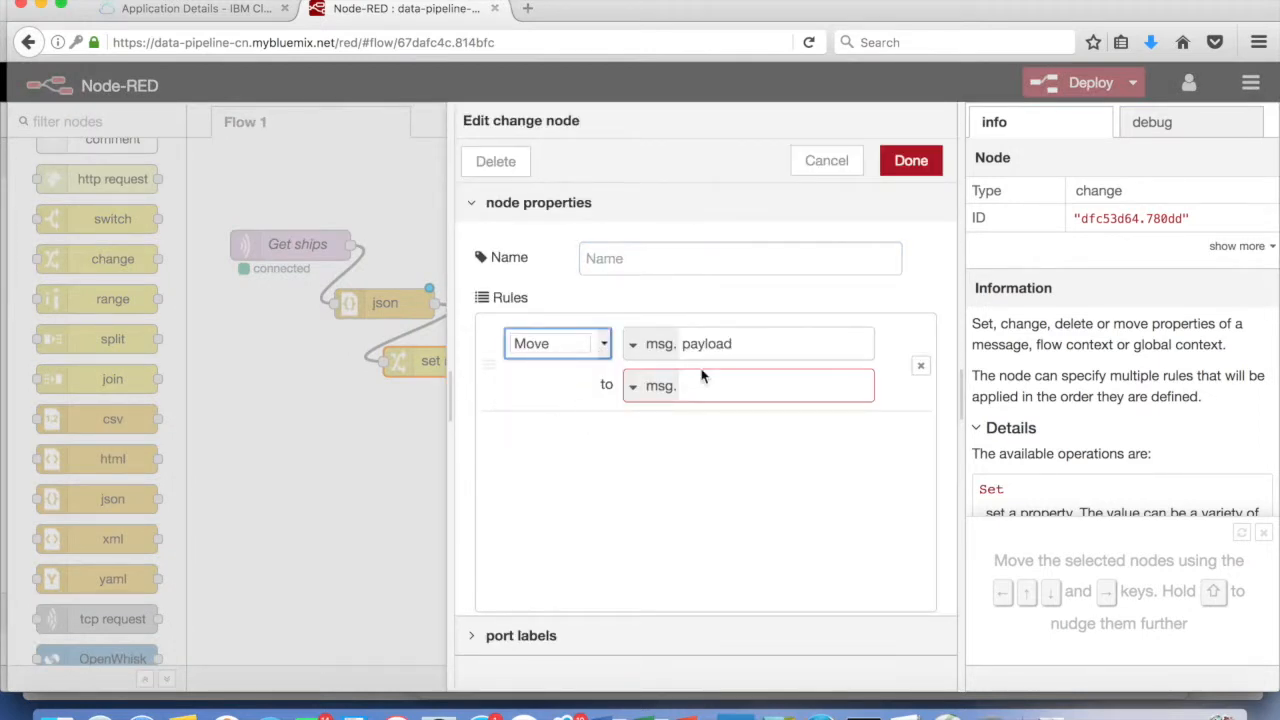
pyautogui.click(755, 346)
pyautogui.write('.lat')
pyautogui.click(775, 390)
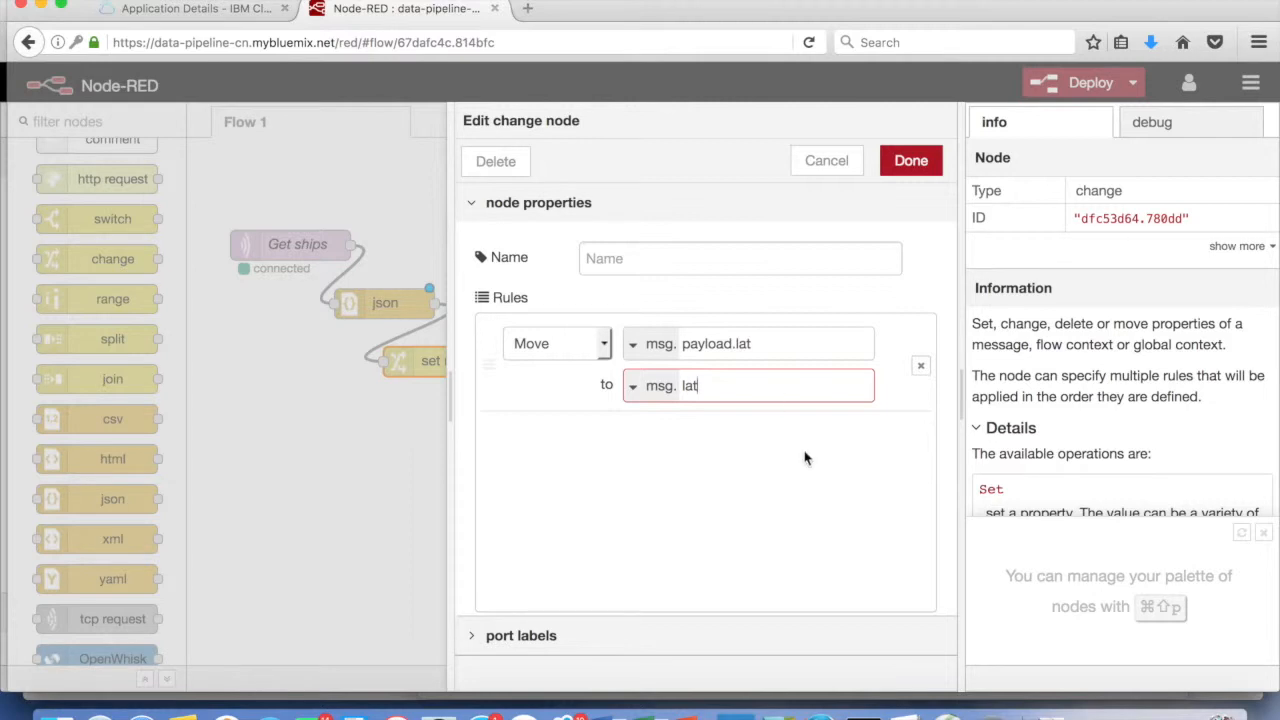
pyautogui.scroll(-1, 814, 514)
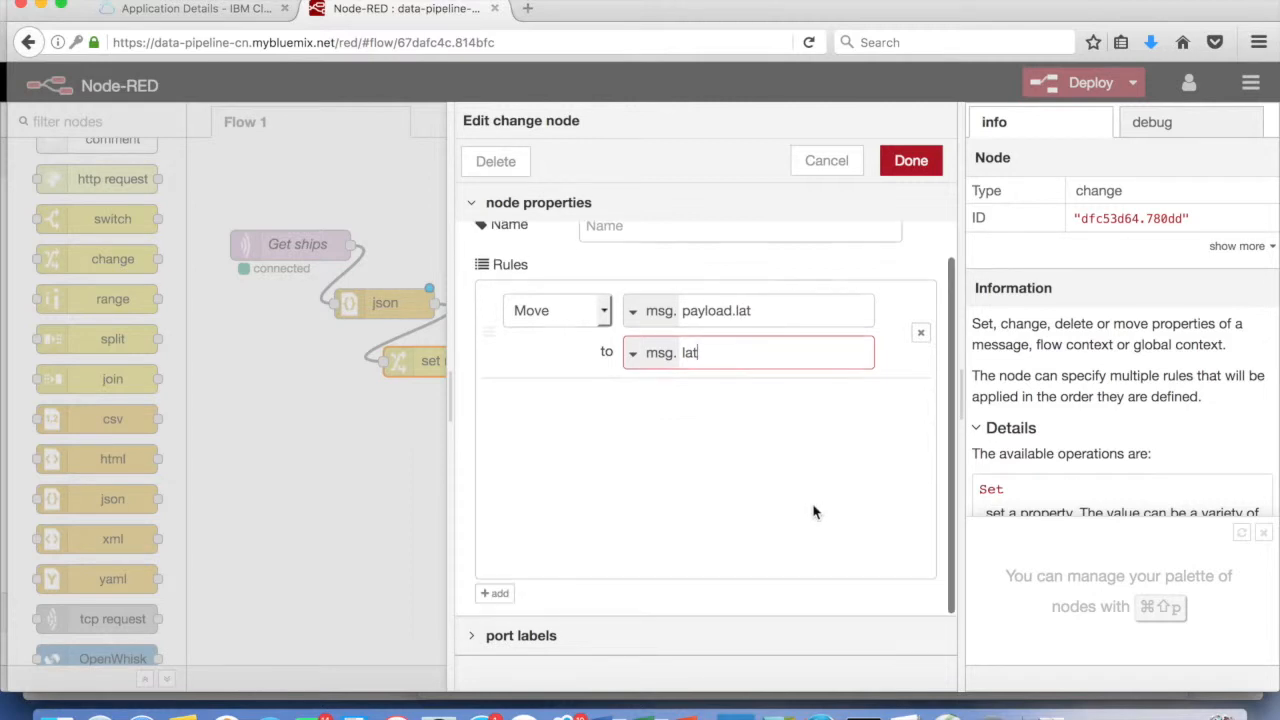
pyautogui.click(494, 593)
pyautogui.click(606, 408)
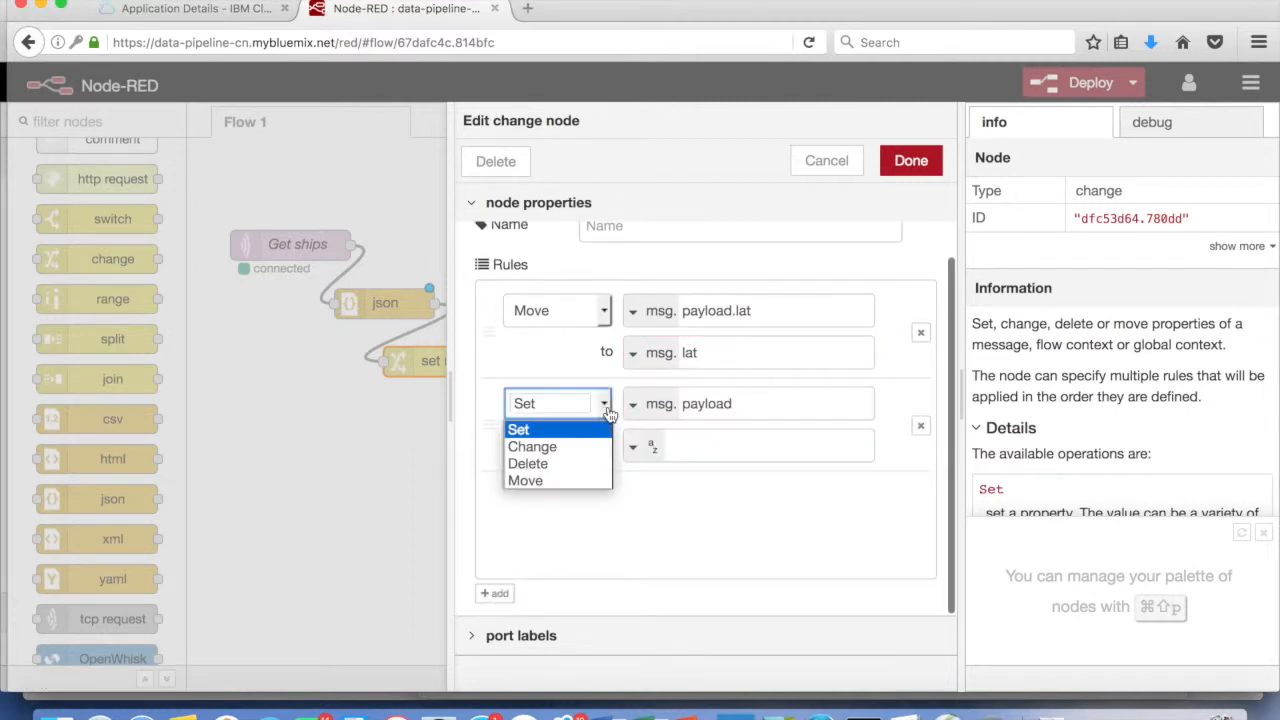
pyautogui.click(564, 481)
pyautogui.click(769, 414)
pyautogui.click(766, 449)
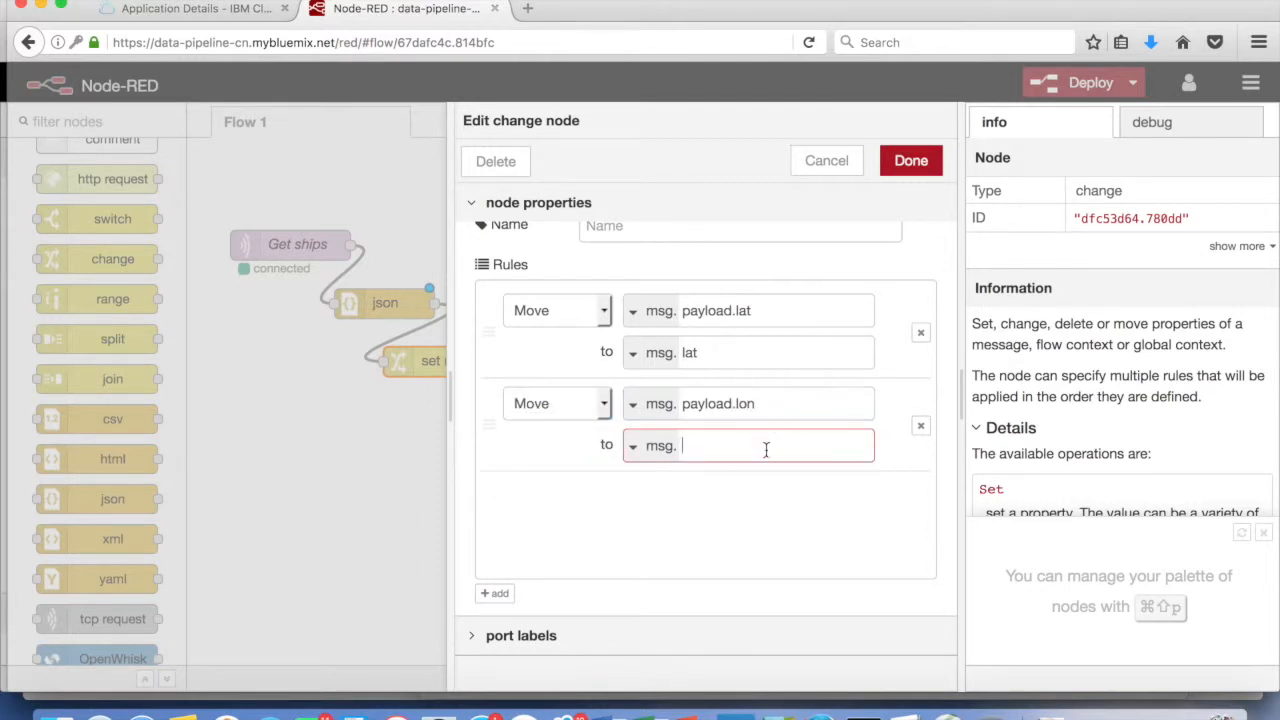
# Add a Move rule from payload.name to msg.name, start a fourth rule, and save
pyautogui.click(498, 594)
pyautogui.click(604, 503)
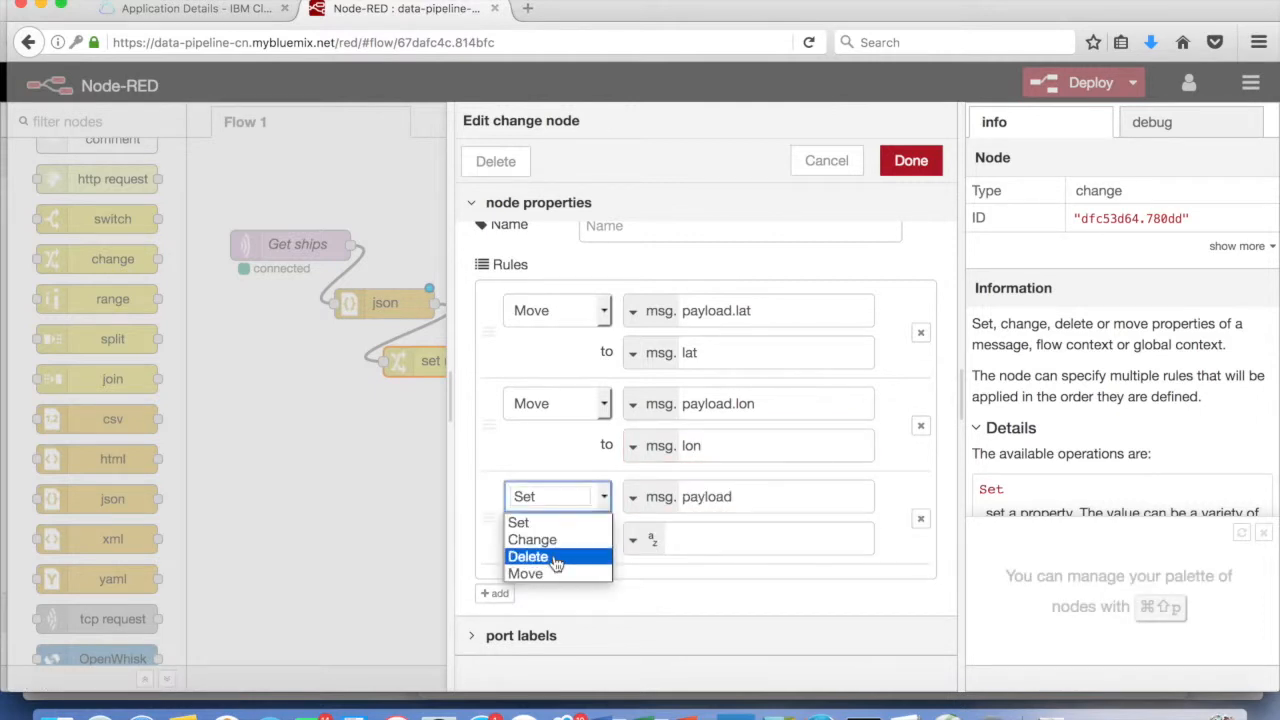
pyautogui.click(560, 577)
pyautogui.click(777, 499)
pyautogui.write('.name')
pyautogui.click(754, 537)
pyautogui.write('name')
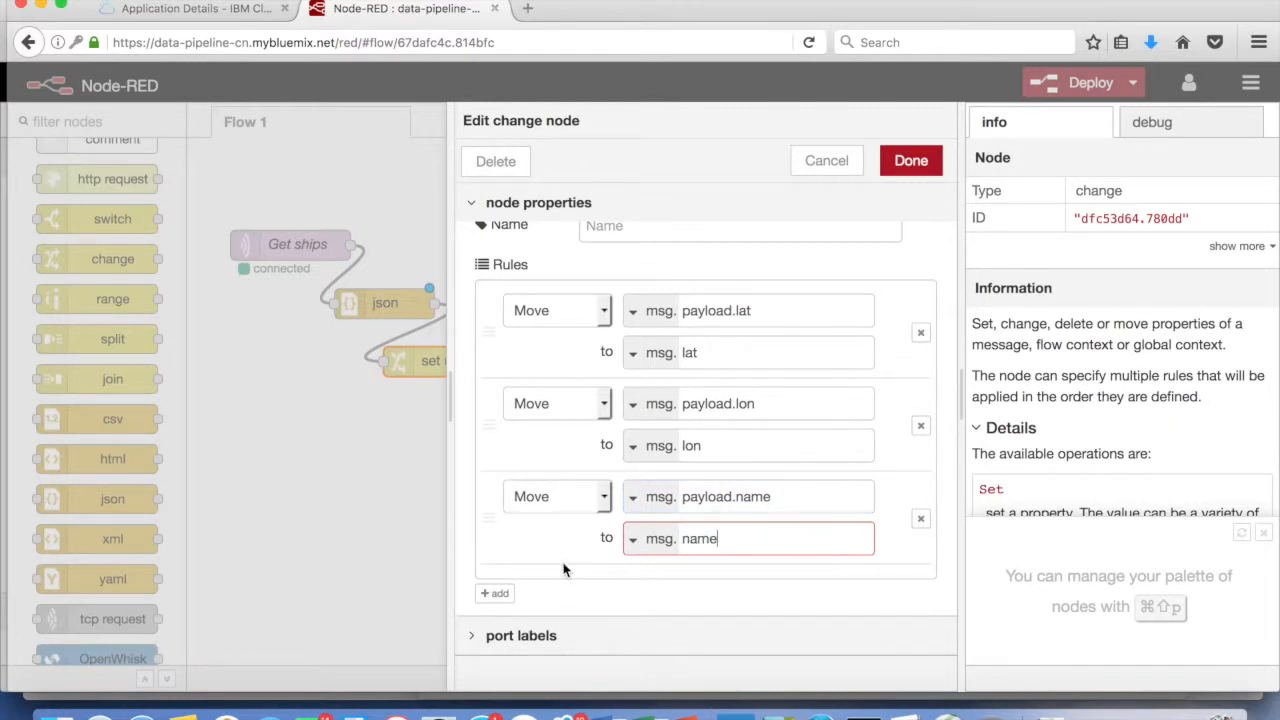
pyautogui.click(497, 594)
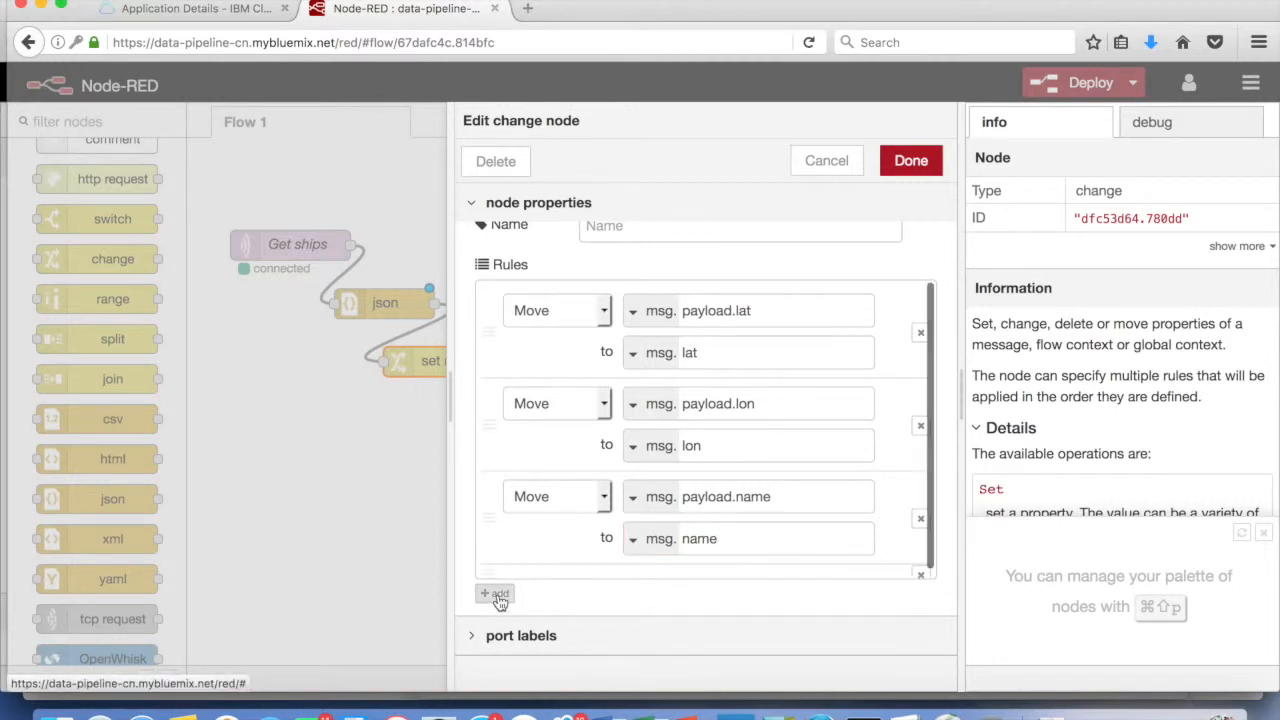
pyautogui.click(602, 520)
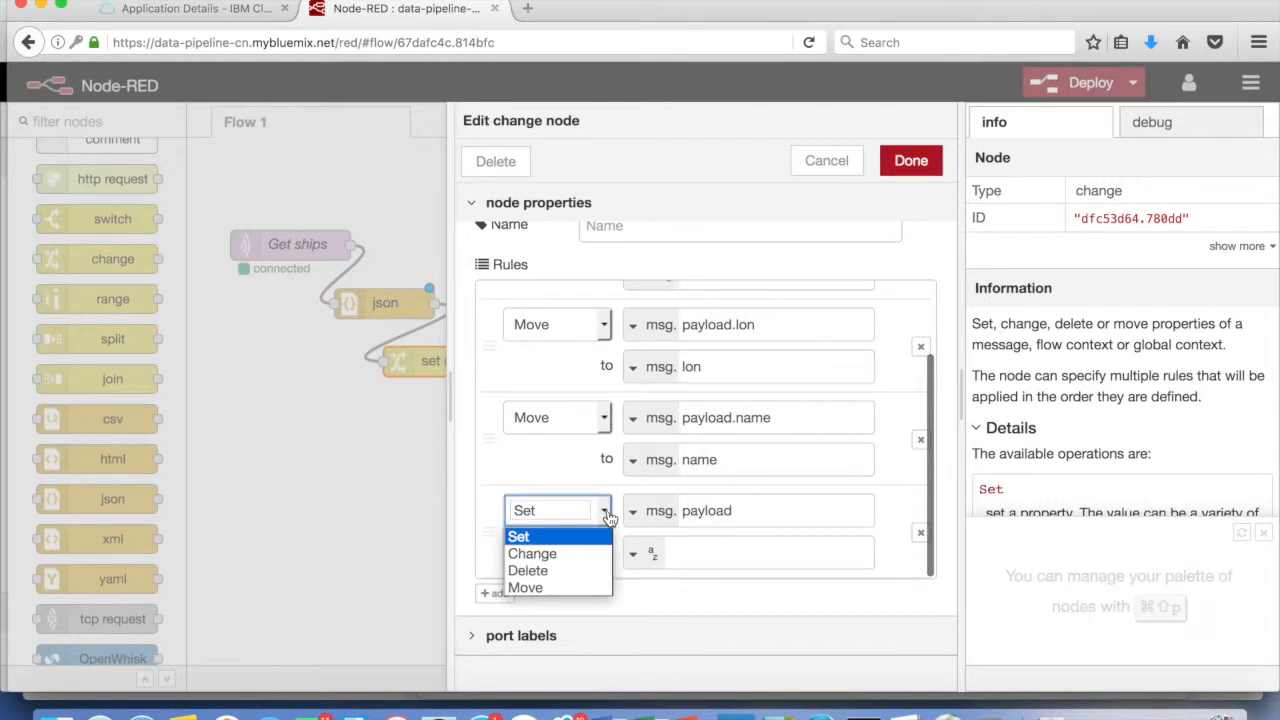
pyautogui.click(557, 590)
pyautogui.scroll(2, 700, 440)
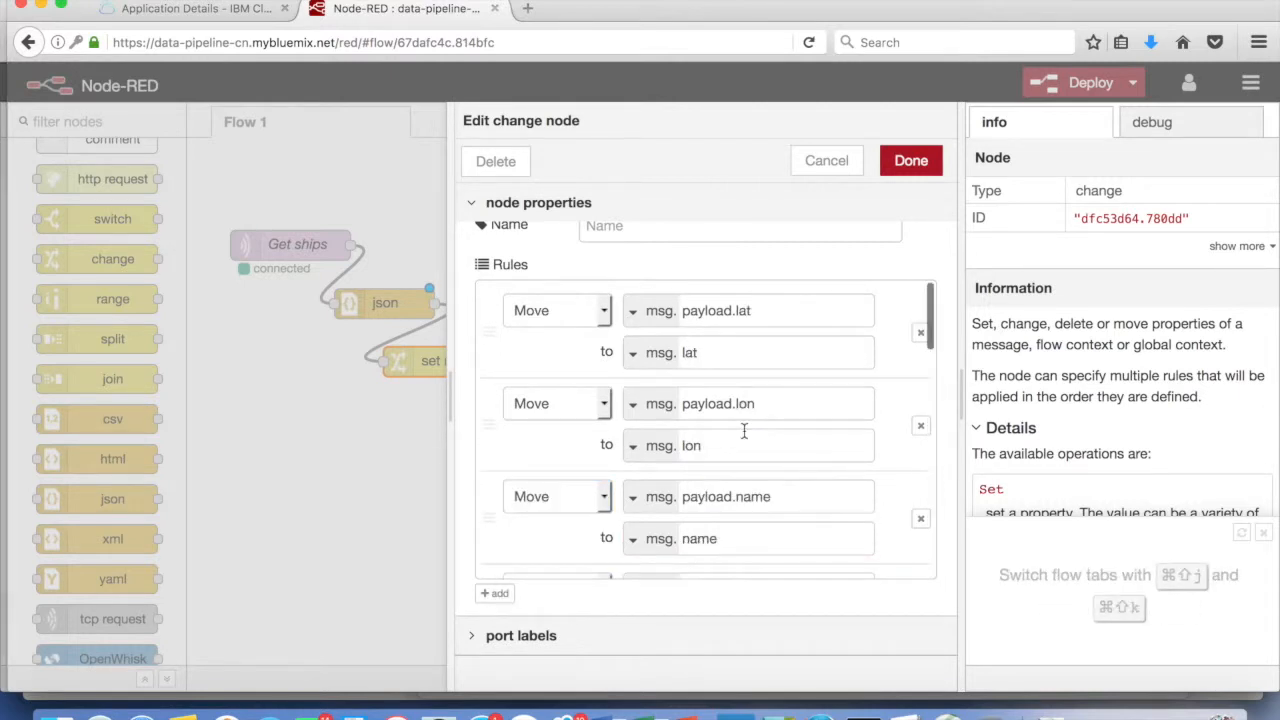
pyautogui.click(911, 162)
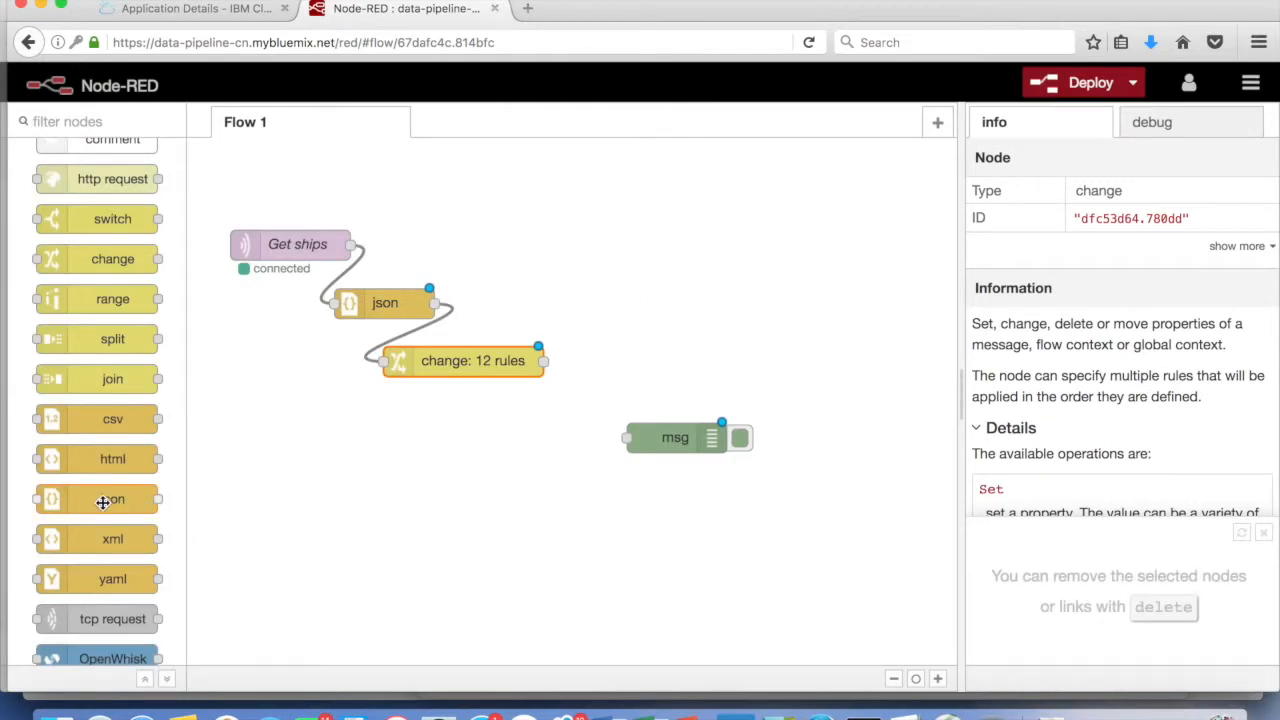
# Insert a second json node after the change node, feeding the msg debug node
pyautogui.moveTo(103, 502); pyautogui.dragTo(565, 426)
pyautogui.moveTo(543, 360); pyautogui.dragTo(514, 426)
pyautogui.moveTo(671, 437); pyautogui.dragTo(751, 519)
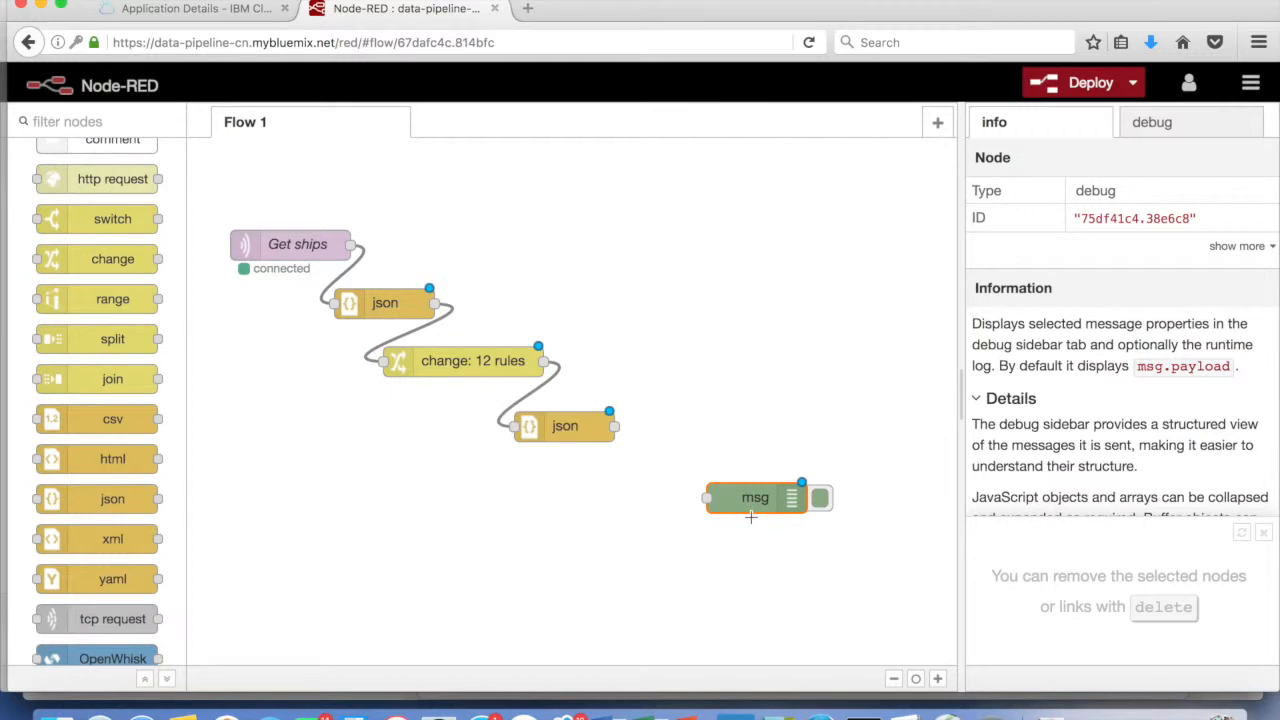
pyautogui.moveTo(614, 426); pyautogui.dragTo(706, 497)
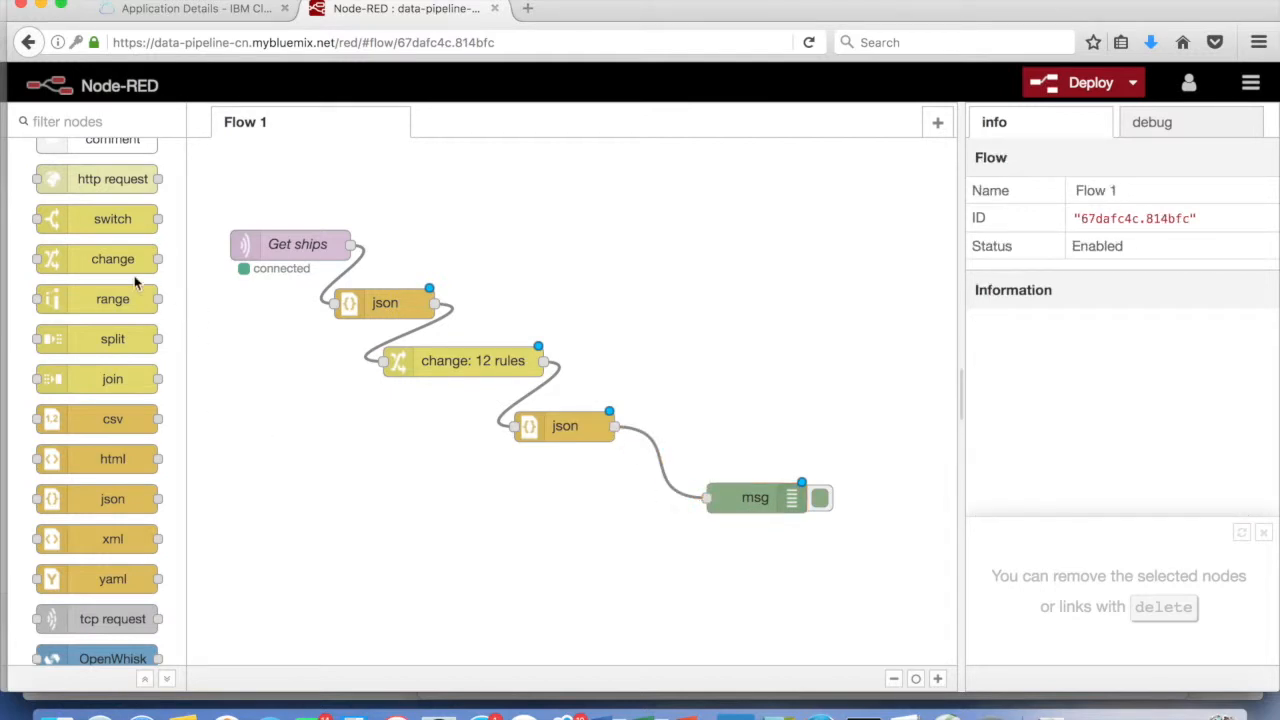
# Add a cloudant out node fed by the second json node and open its settings
pyautogui.scroll(-10, 135, 284)
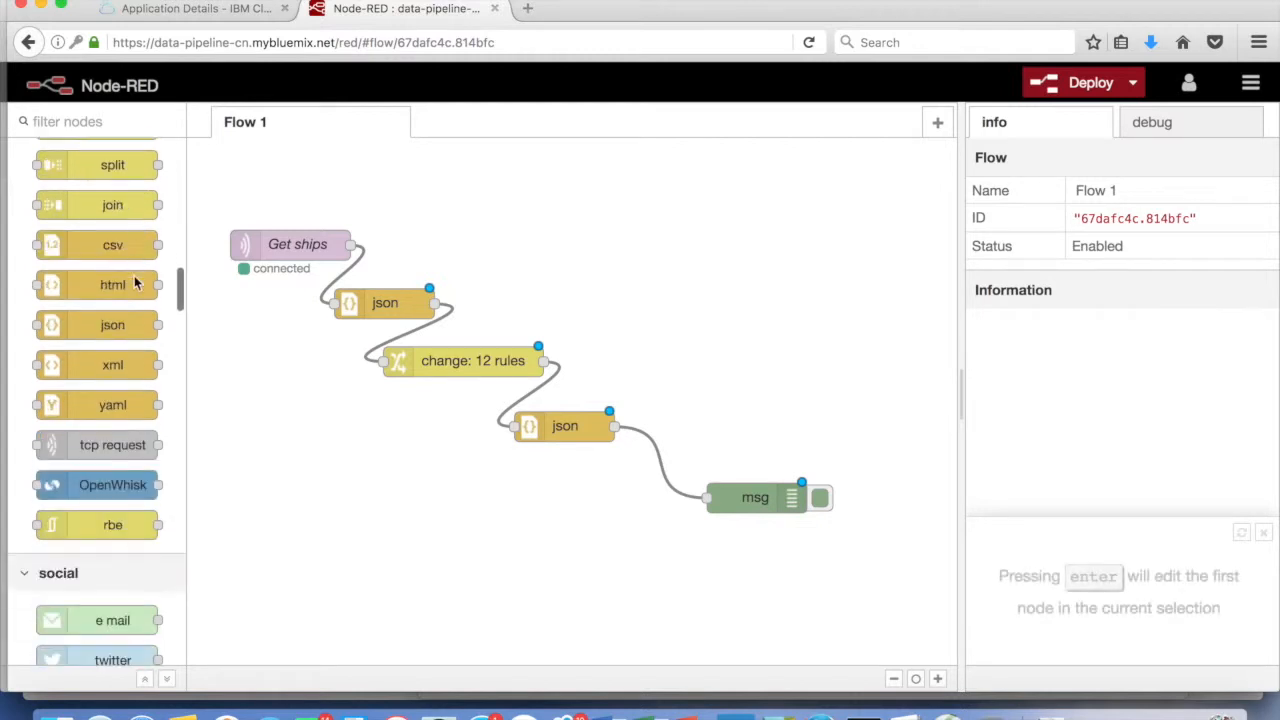
pyautogui.scroll(-7, 134, 276)
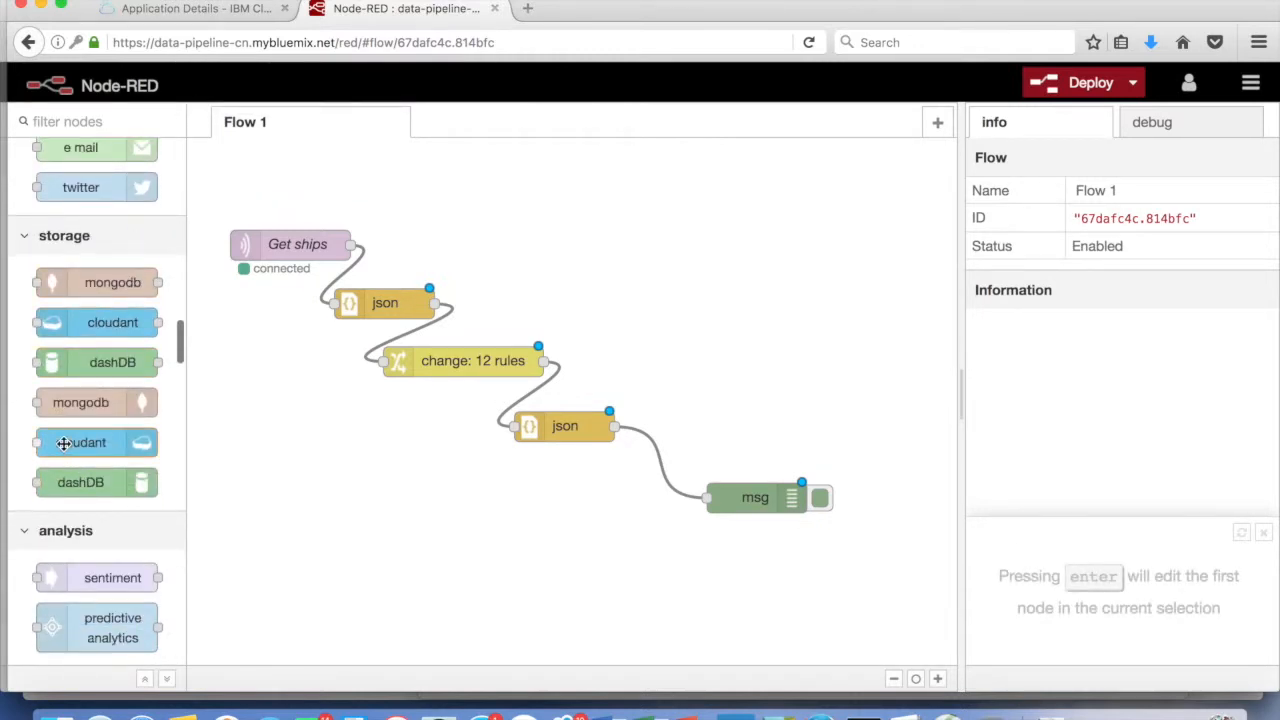
pyautogui.moveTo(78, 443); pyautogui.dragTo(784, 415)
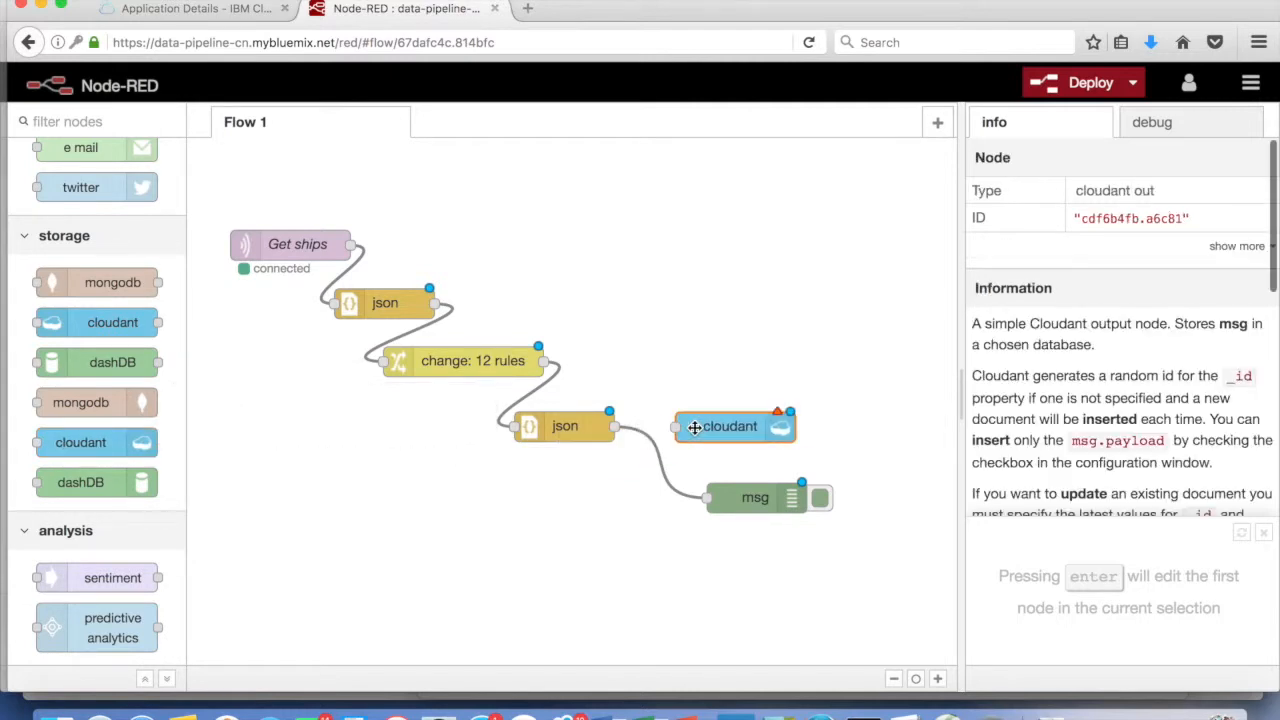
pyautogui.moveTo(724, 449); pyautogui.dragTo(740, 451)
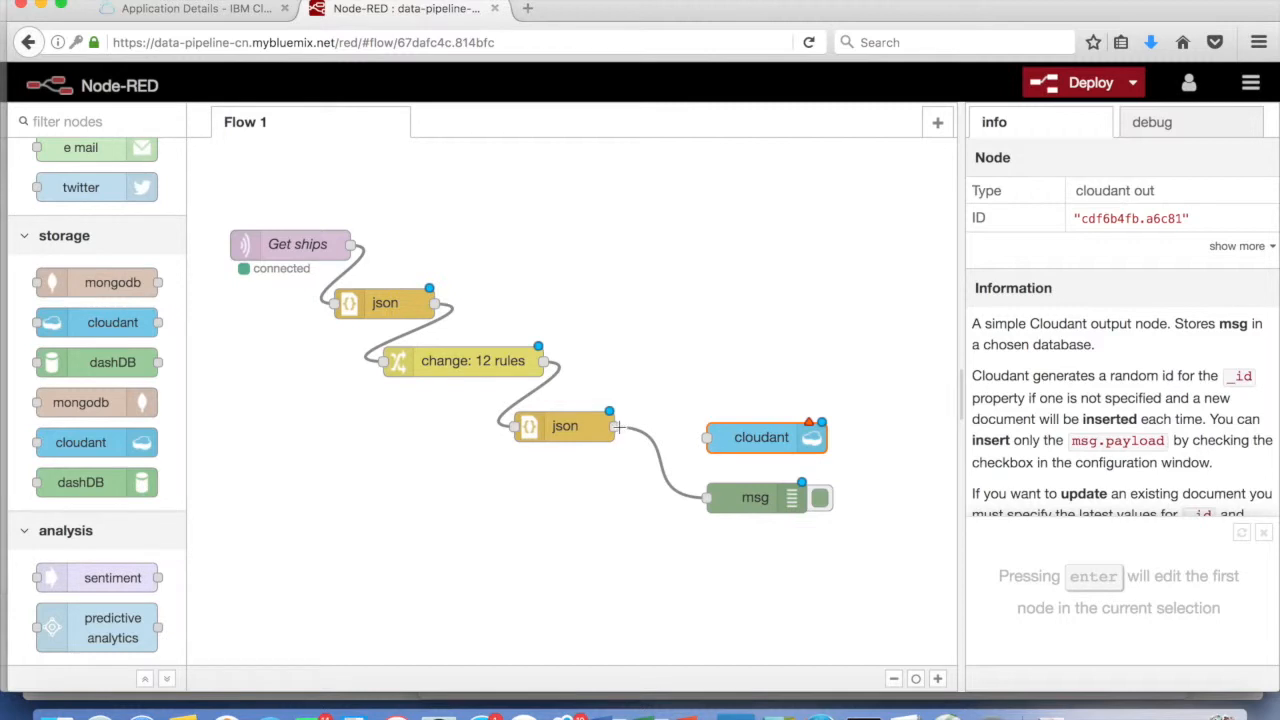
pyautogui.moveTo(614, 426); pyautogui.dragTo(708, 437)
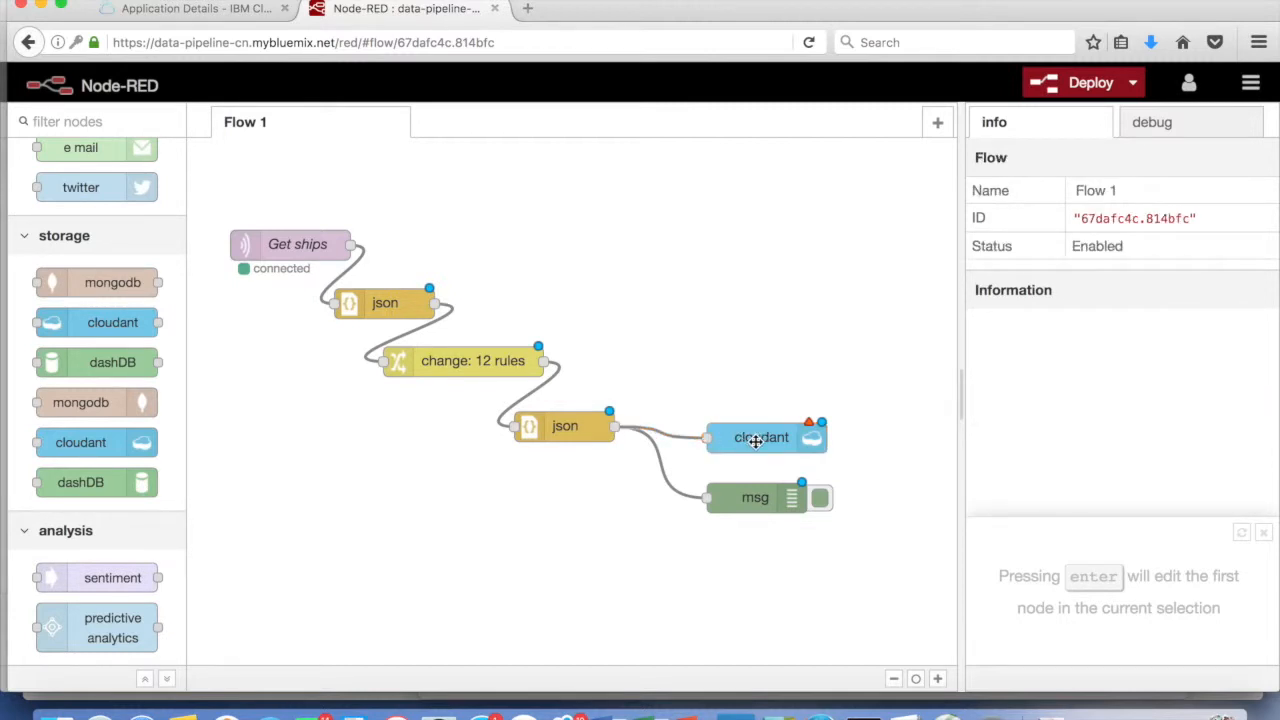
pyautogui.doubleClick(756, 440)
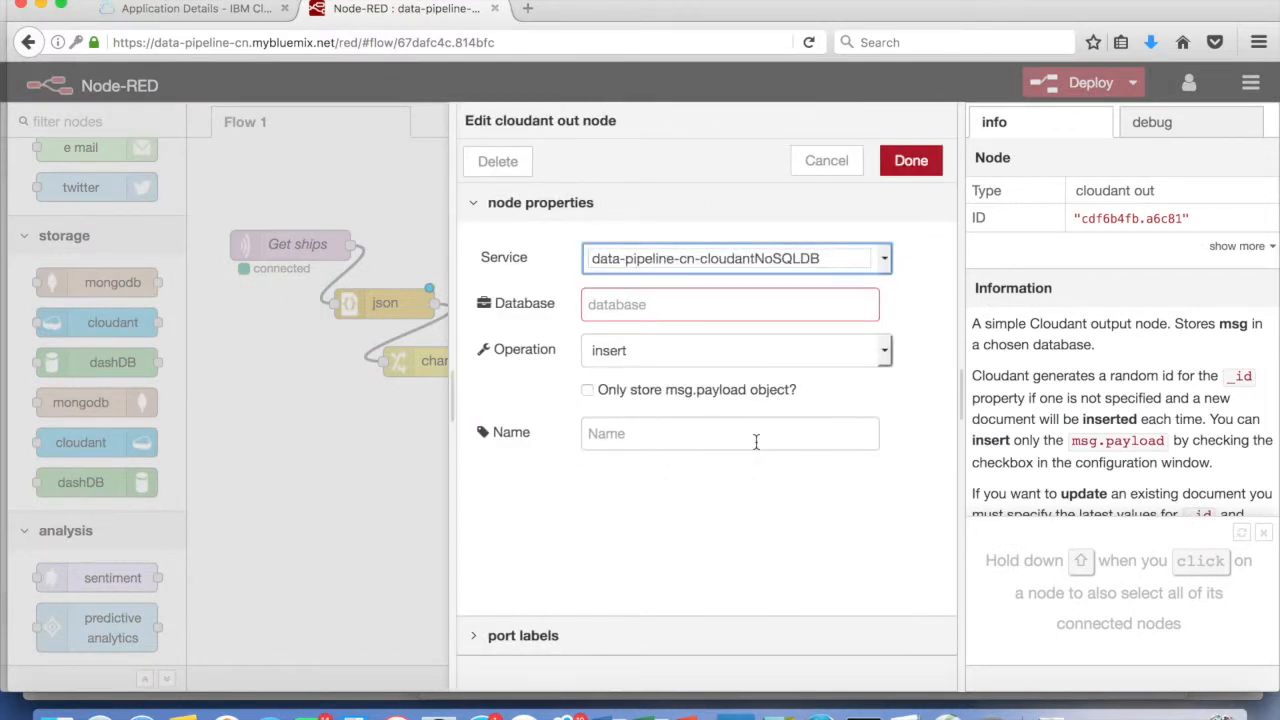
# From the app overview, open the data-pipeline-cn-cloudantNoSQLDB connection and launch its Cloudant dashboard
pyautogui.click(200, 12)
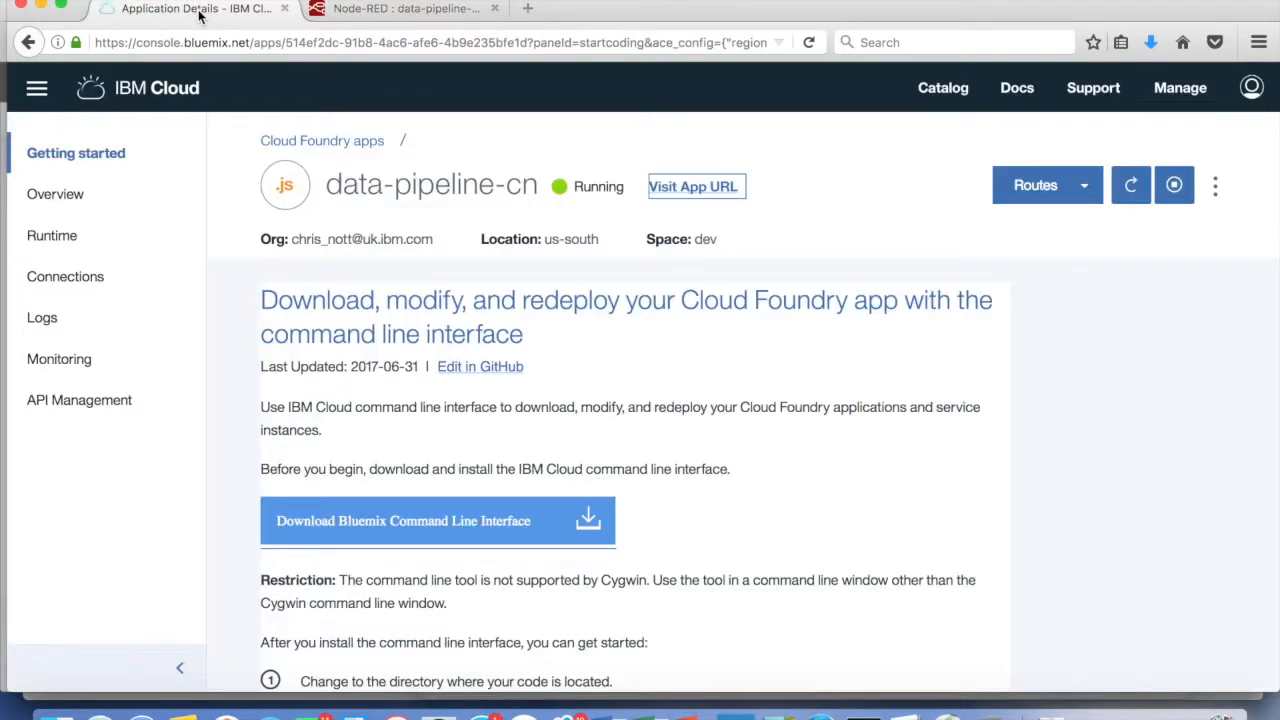
pyautogui.click(64, 198)
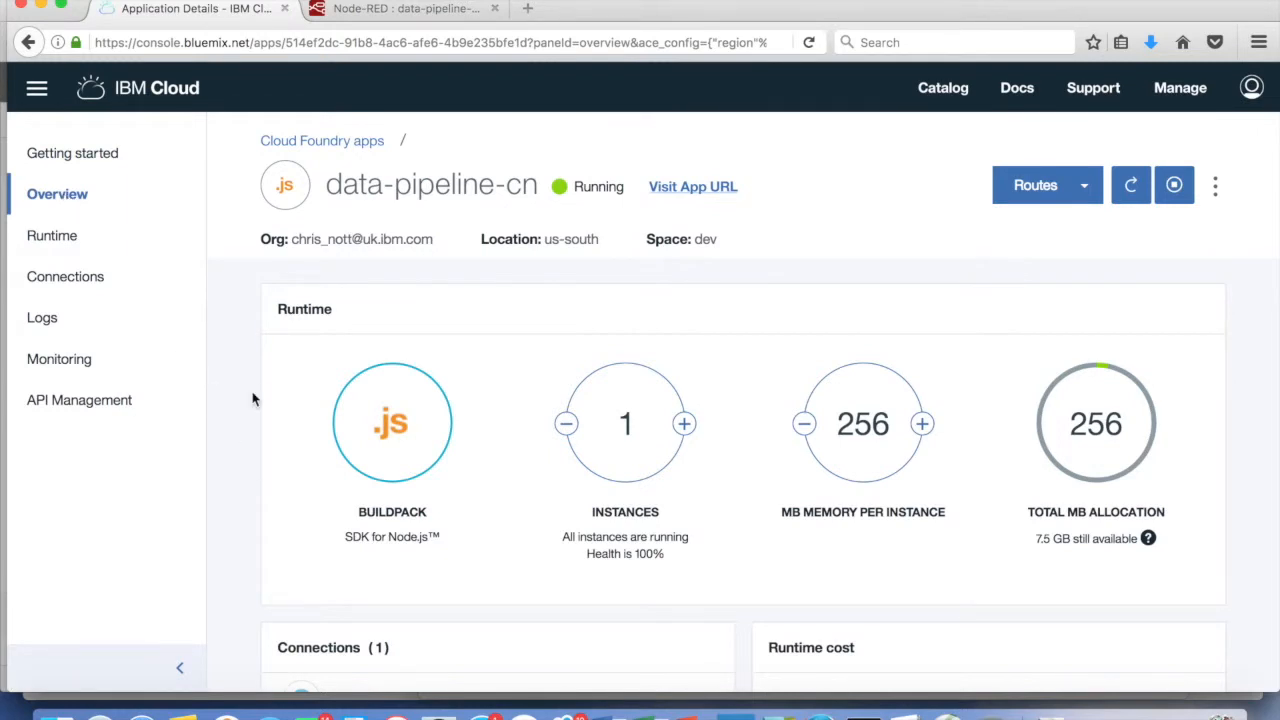
pyautogui.scroll(-5, 253, 400)
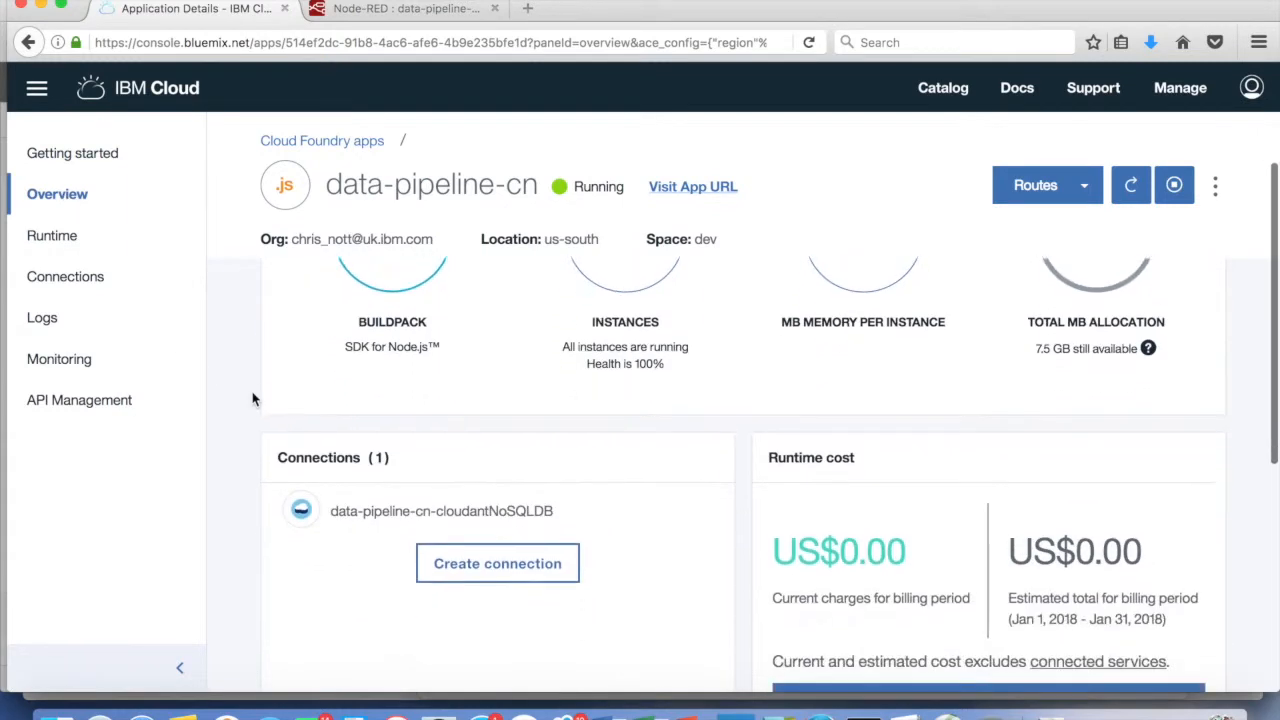
pyautogui.scroll(-4, 253, 400)
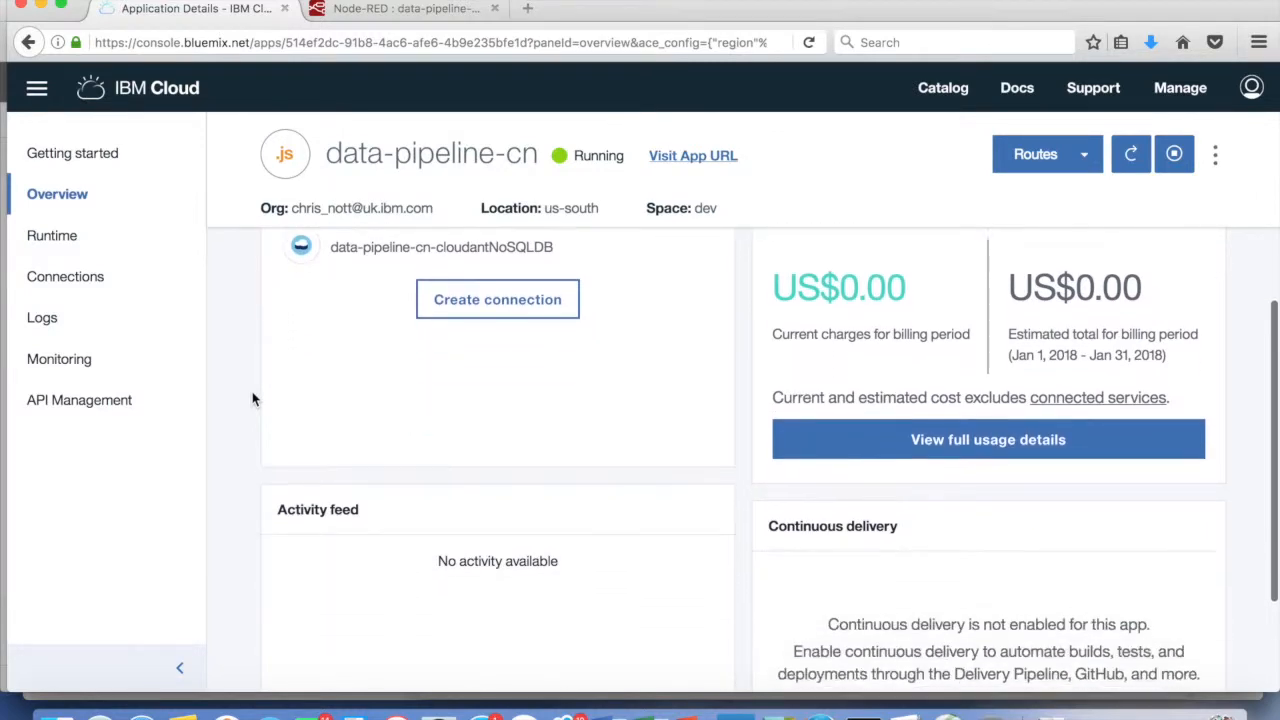
pyautogui.scroll(1, 253, 400)
pyautogui.scroll(2, 253, 400)
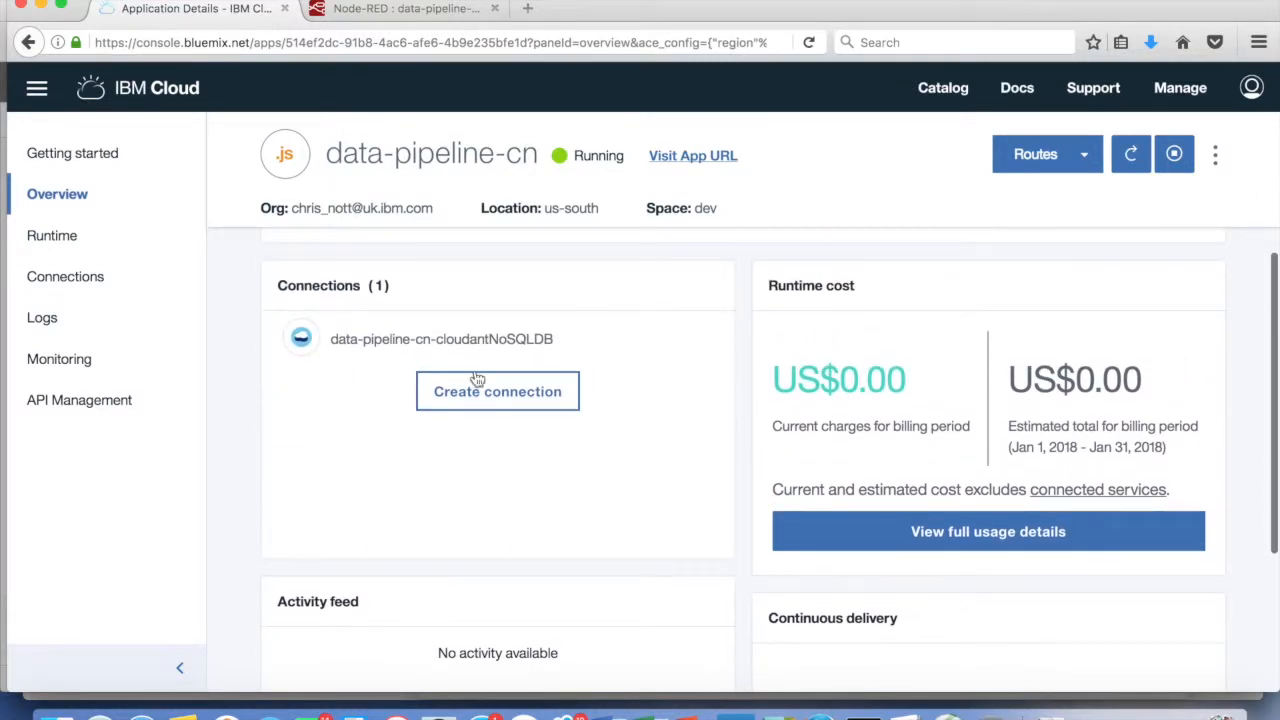
pyautogui.click(424, 340)
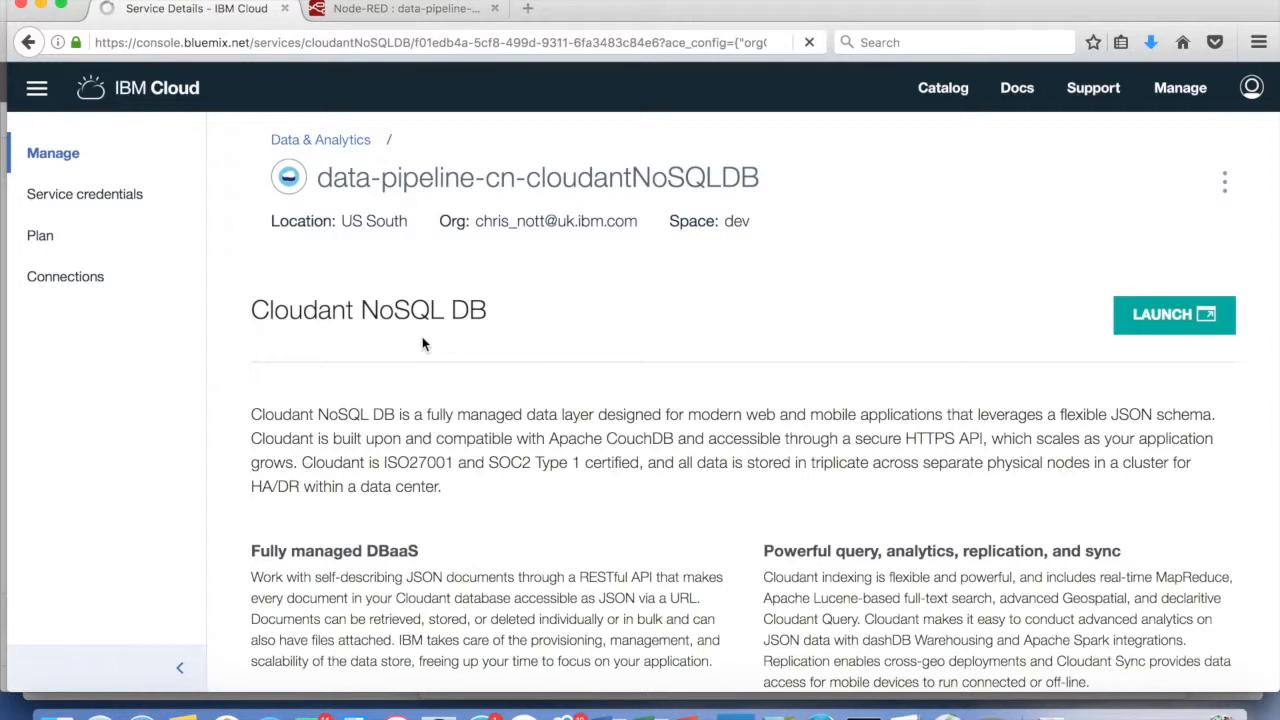
pyautogui.click(1167, 318)
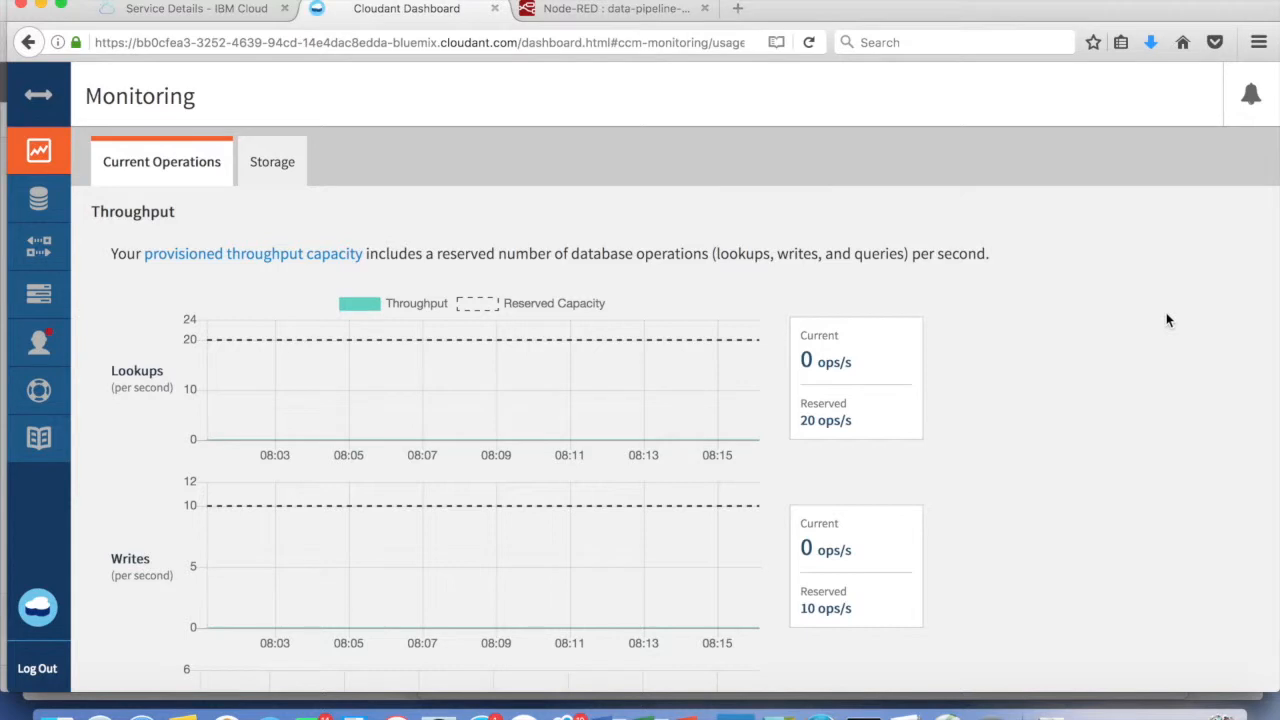
# Create an empty Cloudant database named 'ships', then return to the Node-RED tab
pyautogui.click(42, 202)
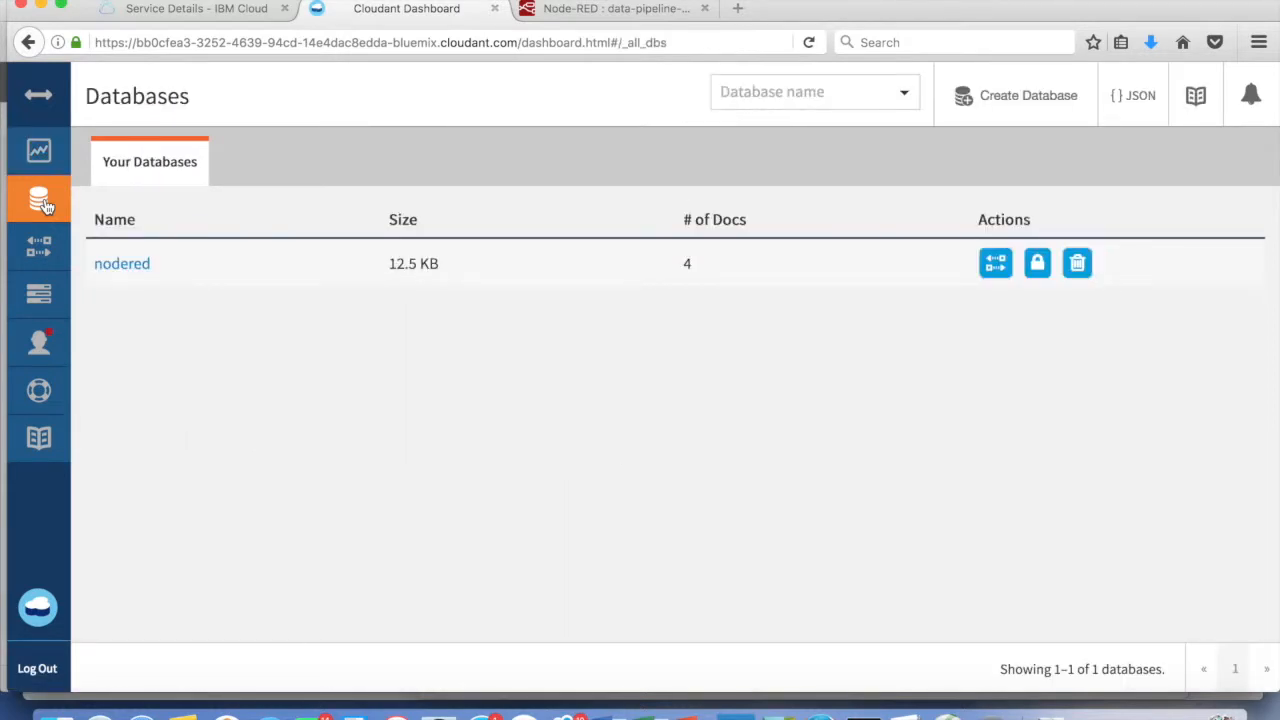
pyautogui.click(1034, 100)
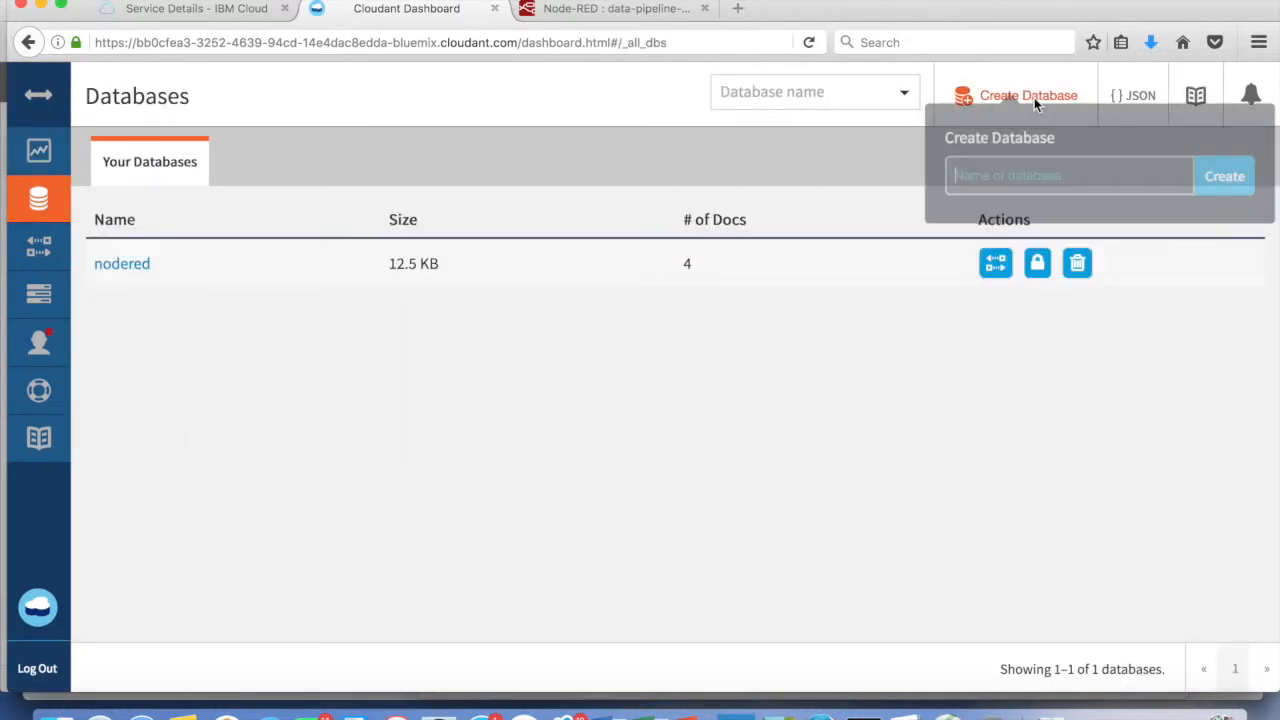
pyautogui.write('ships')
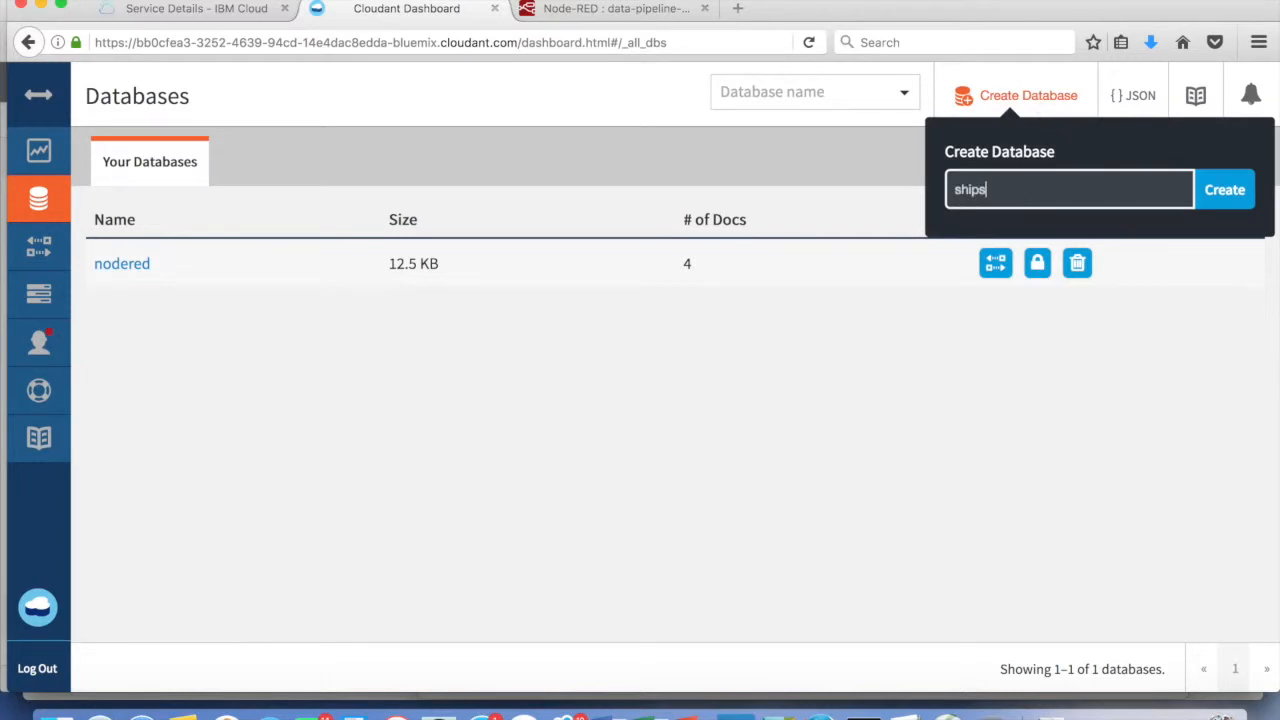
pyautogui.click(1227, 193)
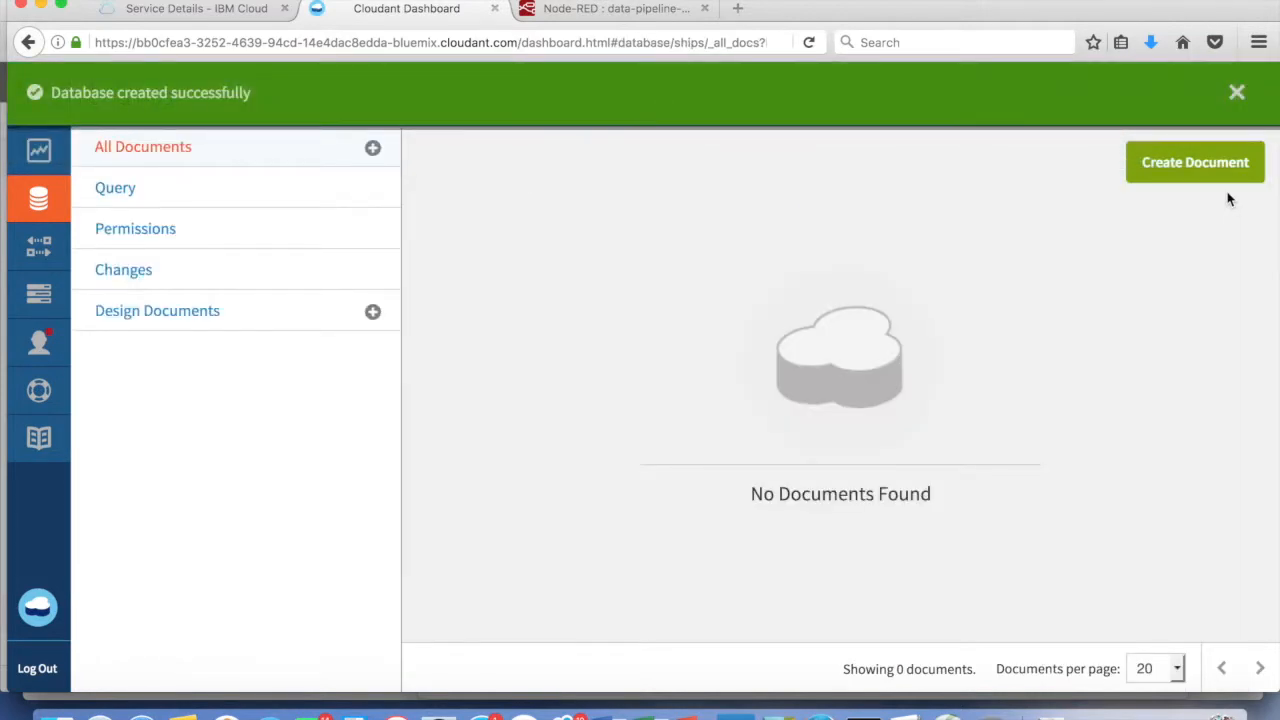
pyautogui.click(622, 10)
# Set the cloudant out node's database to 'ships' and its name to 'Store ships'
pyautogui.click(753, 307)
pyautogui.write('s')
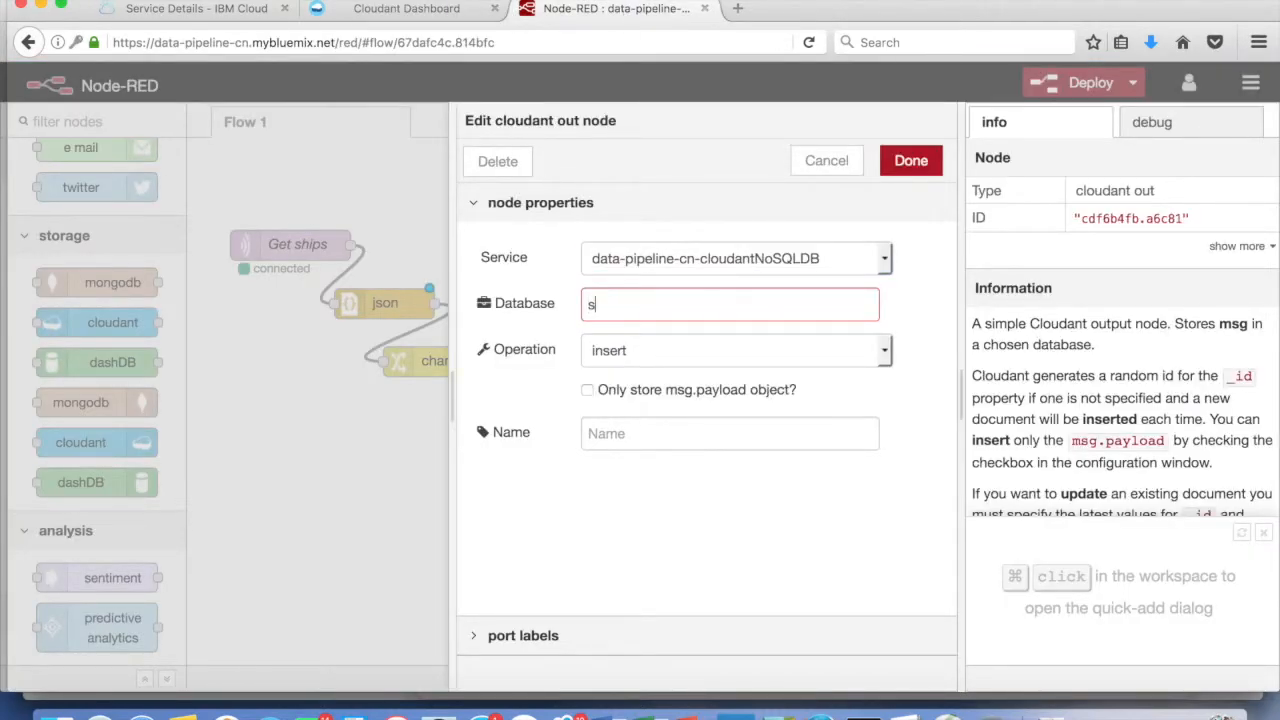
pyautogui.write('hips')
pyautogui.click(730, 437)
pyautogui.write('Store ship')
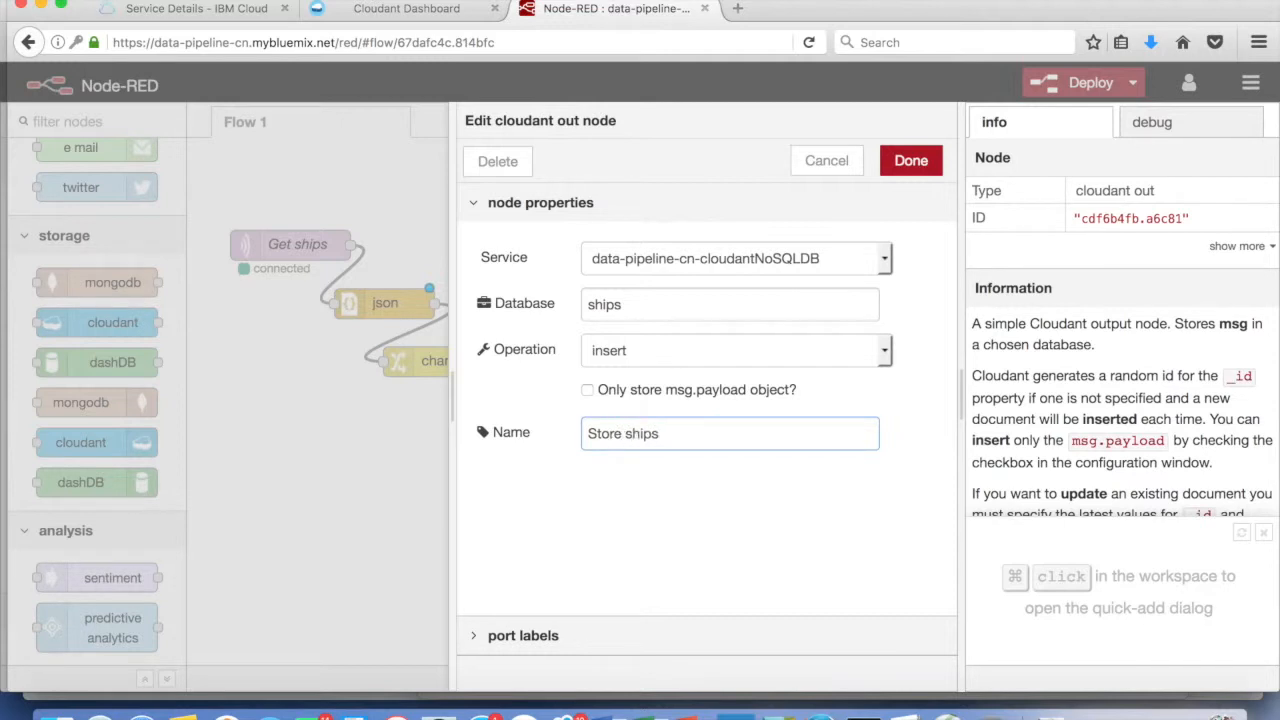
pyautogui.click(911, 162)
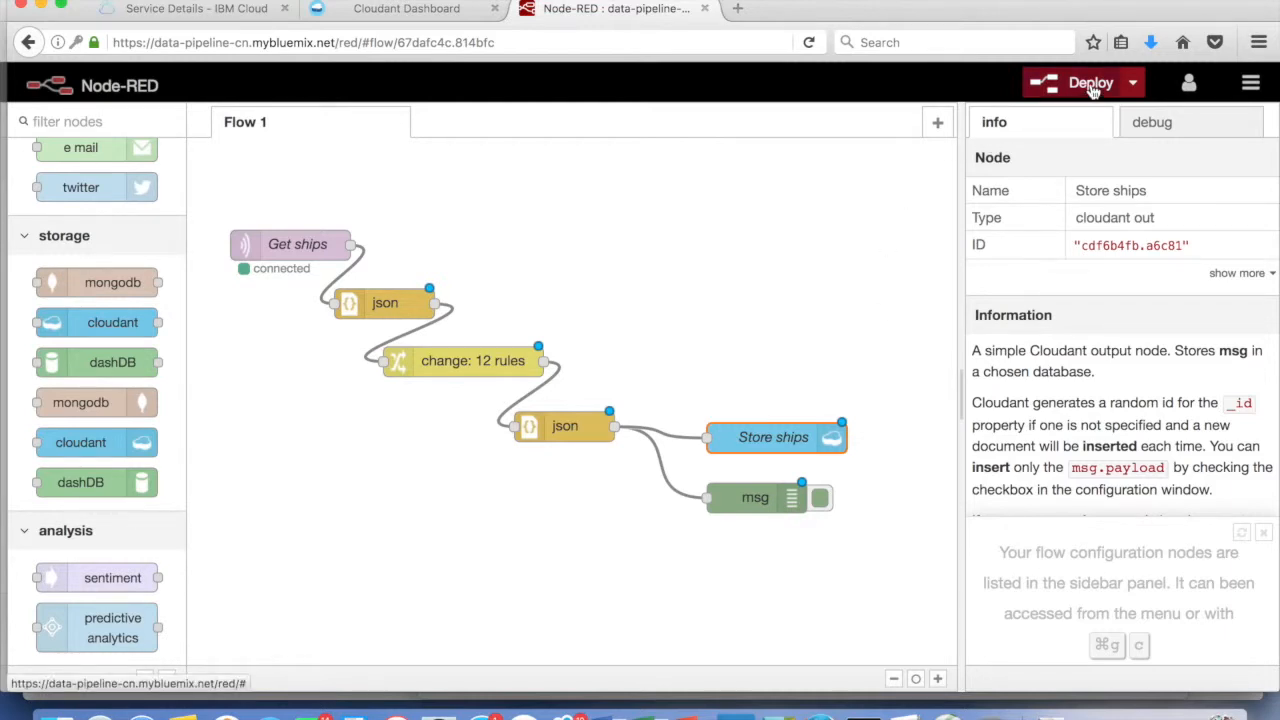
# Clear the old debug messages and deploy the flow containing Store ships
pyautogui.click(1153, 122)
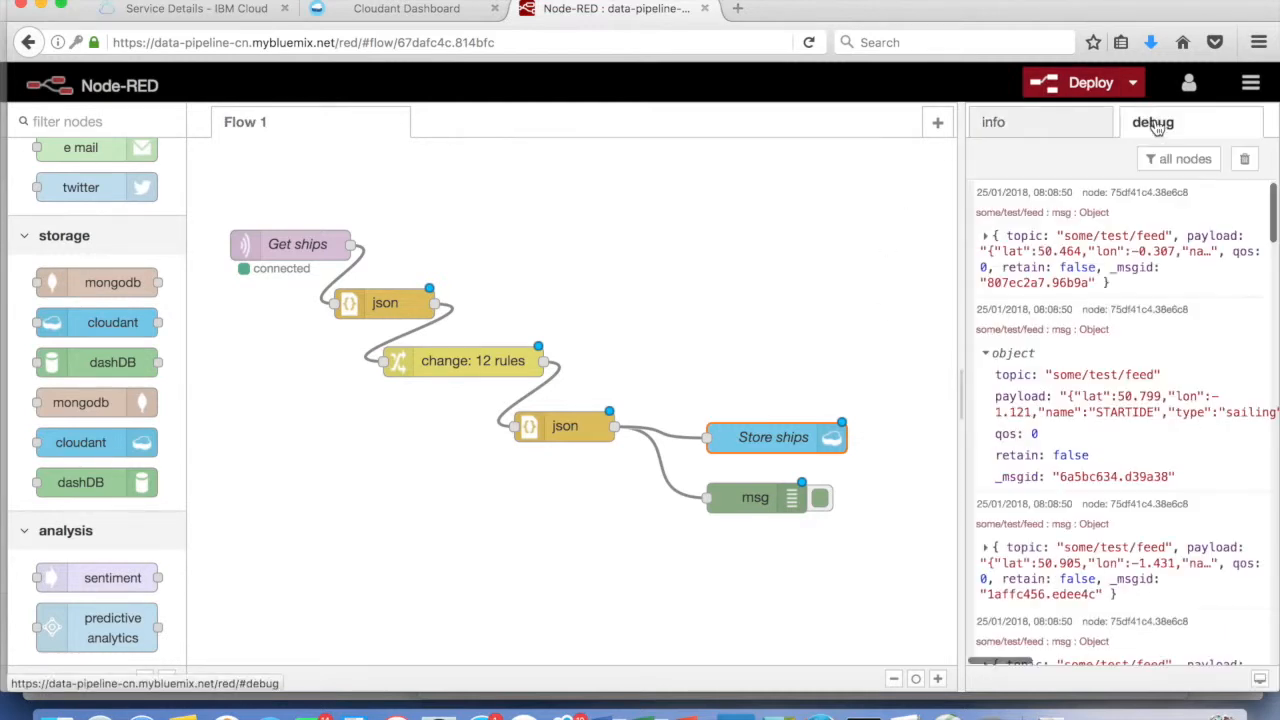
pyautogui.click(1245, 161)
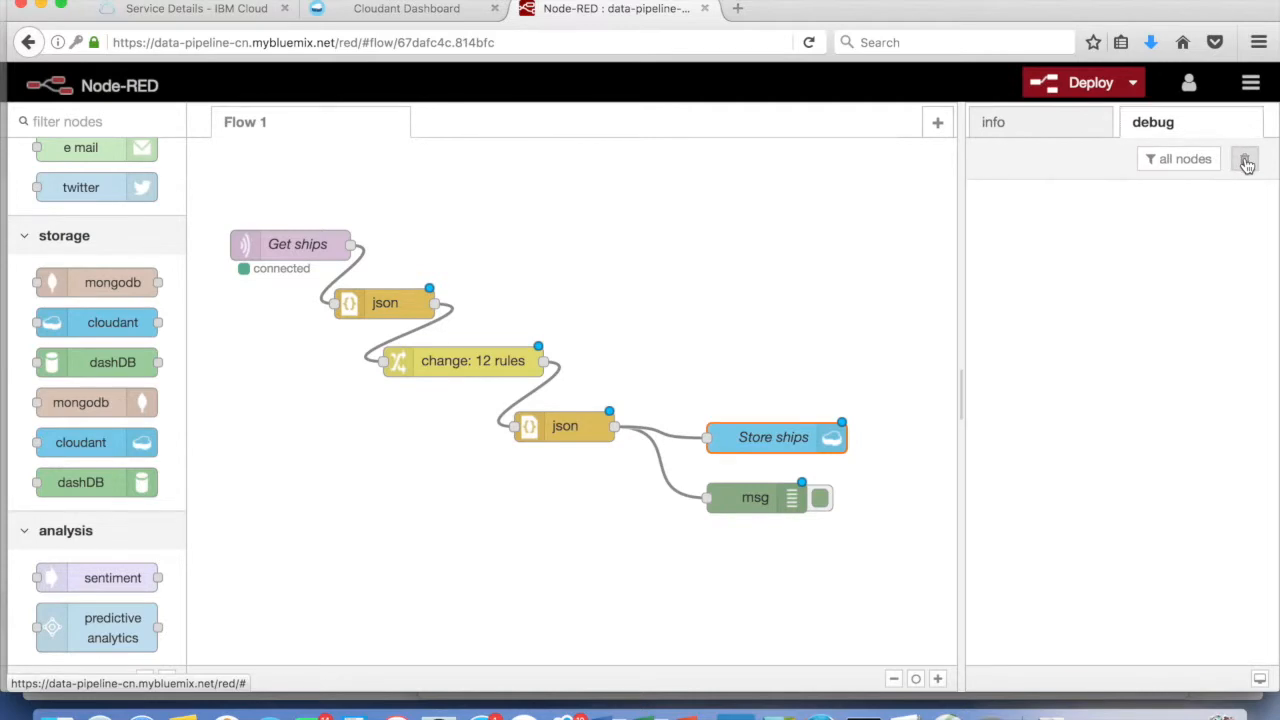
pyautogui.click(1092, 84)
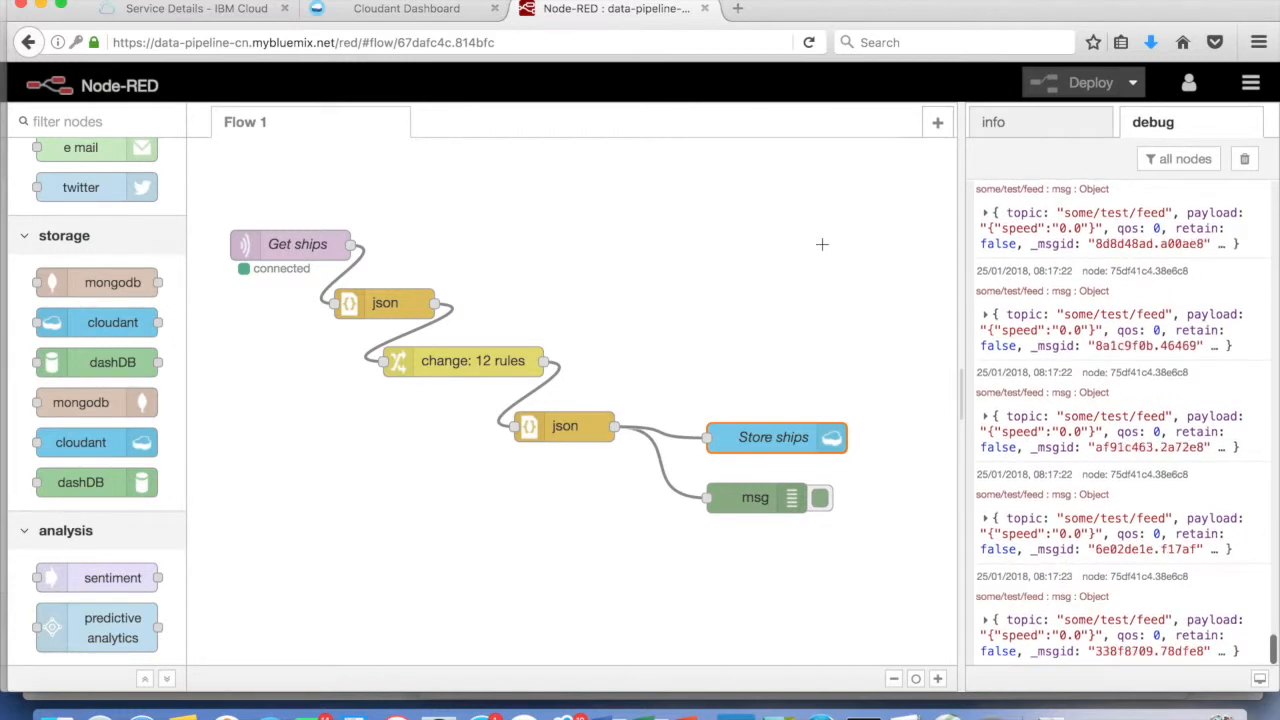
# Query all documents in the ships database and open the first stored ship document
pyautogui.click(428, 10)
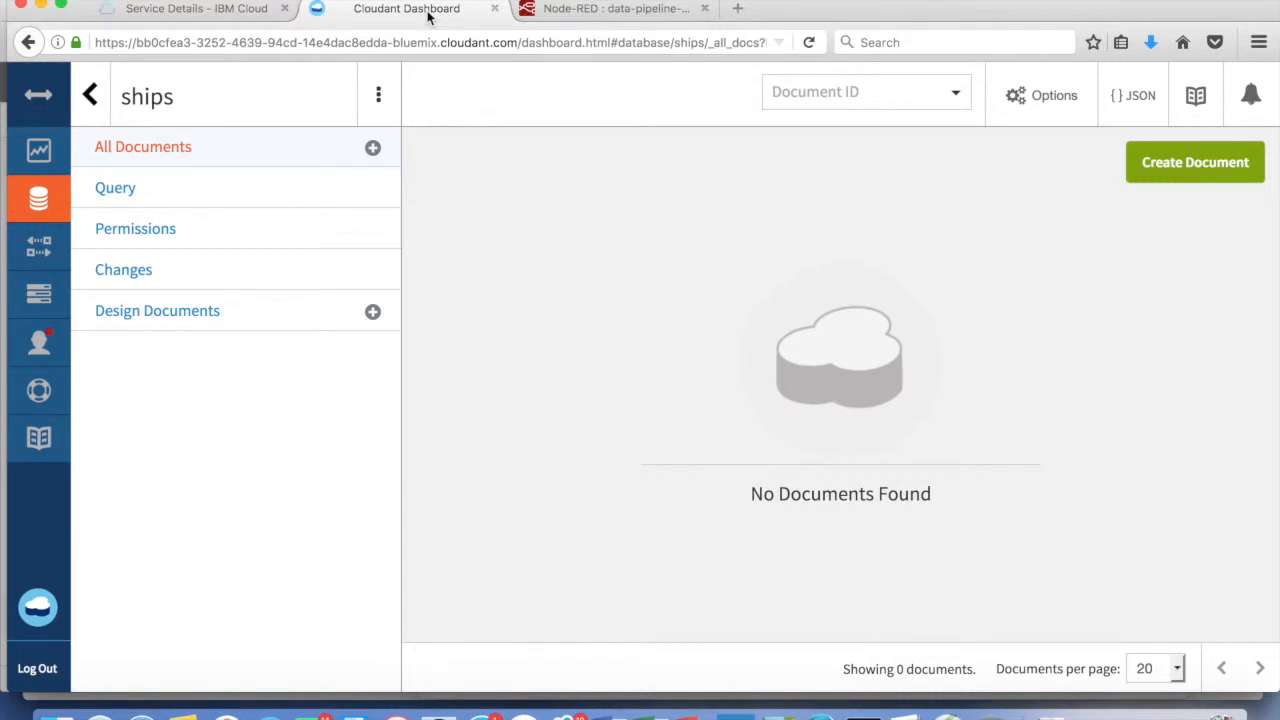
pyautogui.click(128, 190)
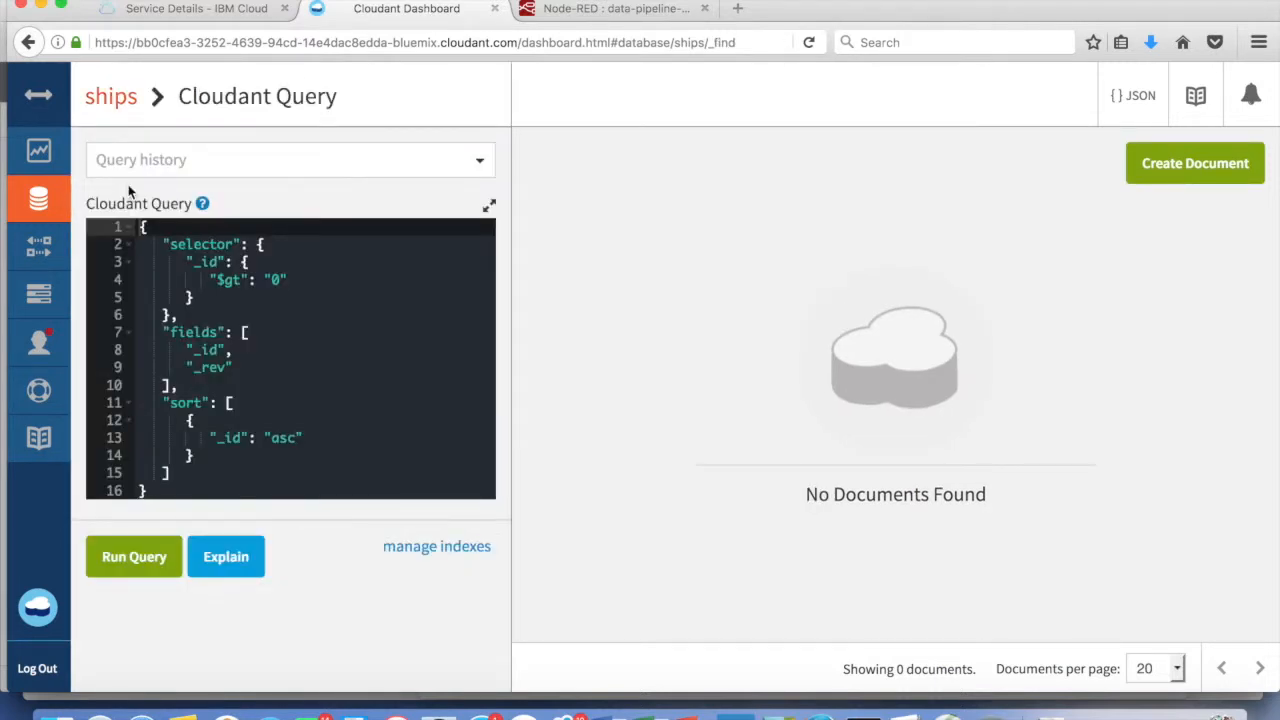
pyautogui.click(134, 566)
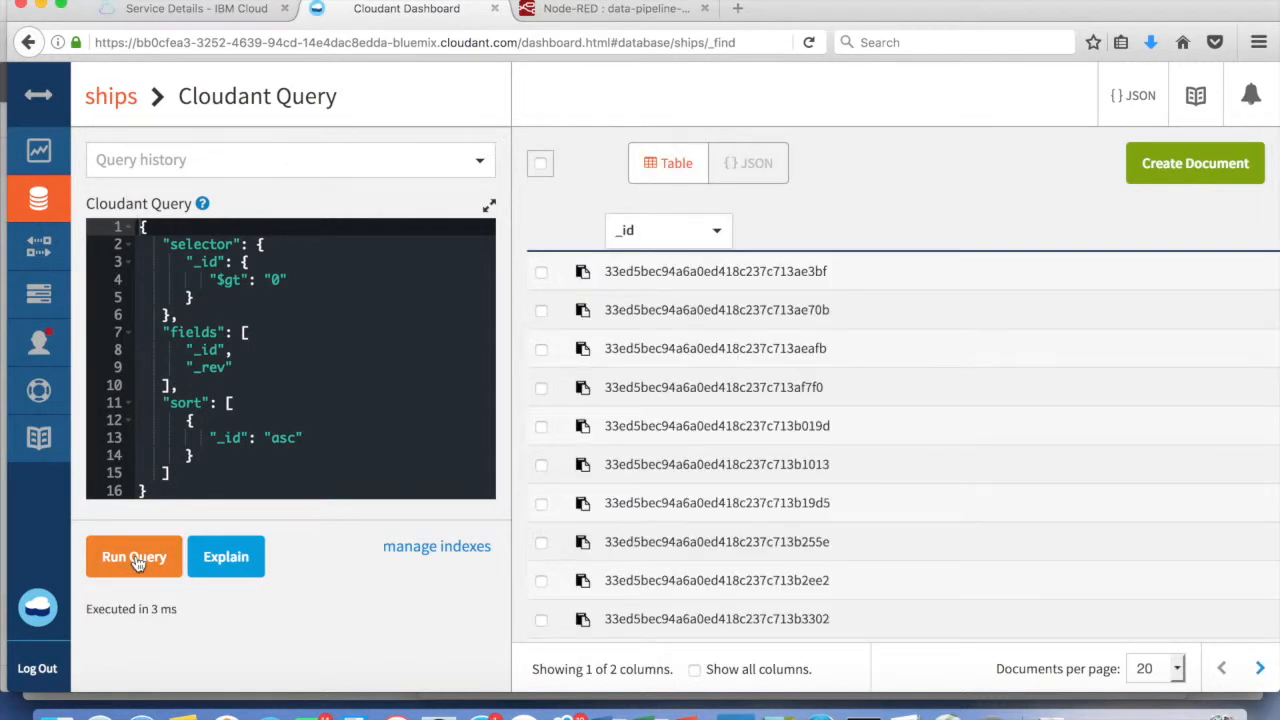
pyautogui.click(763, 275)
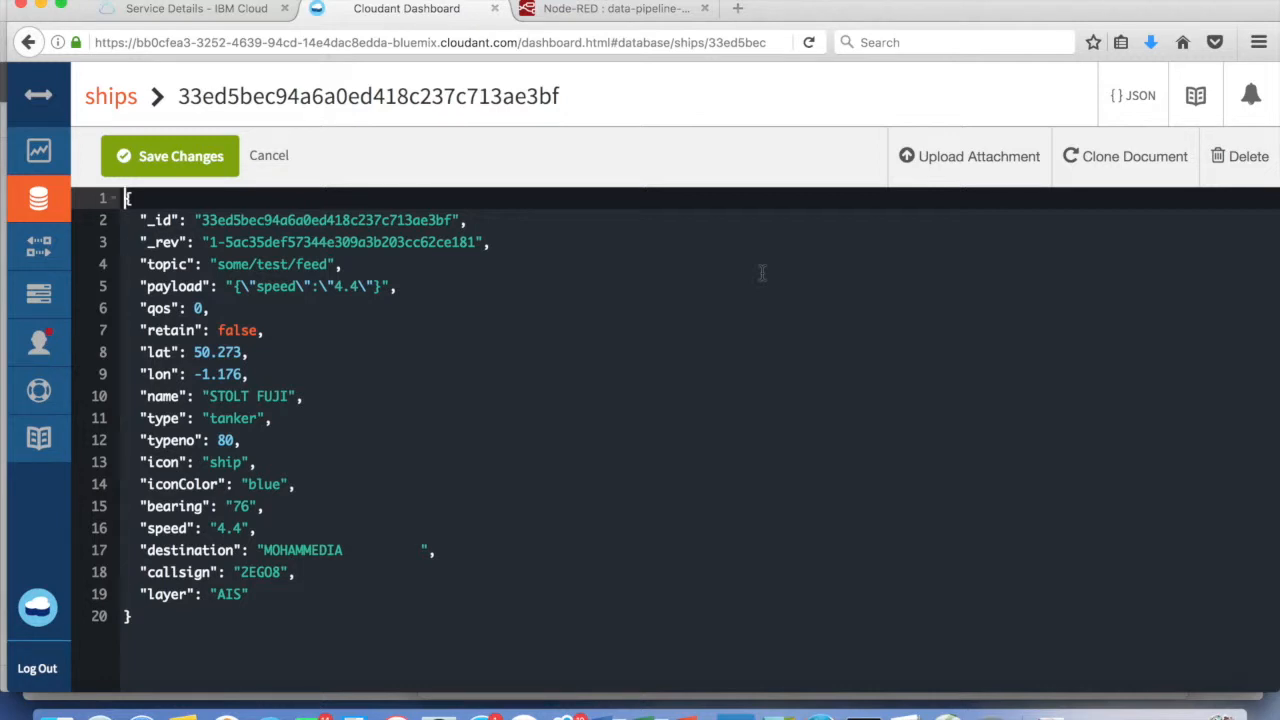
pyautogui.click(640, 9)
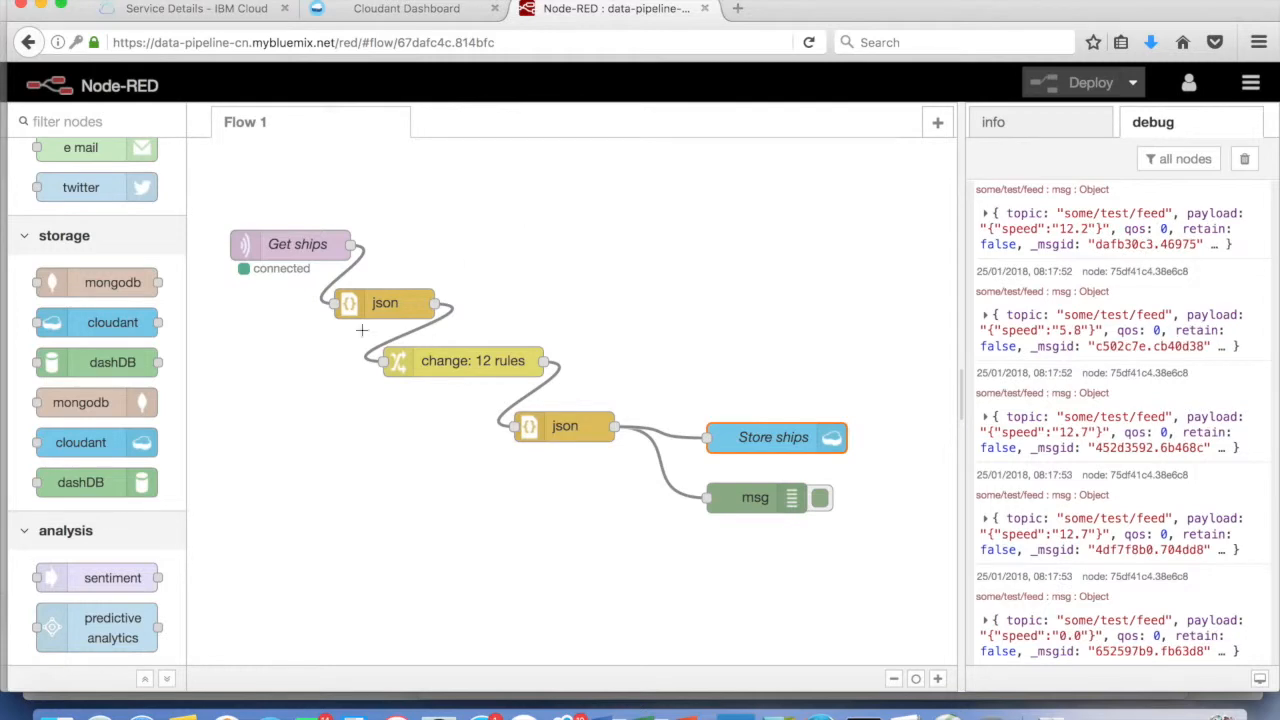
# Place an http input node and an http response node below the existing flow
pyautogui.scroll(10, 107, 370)
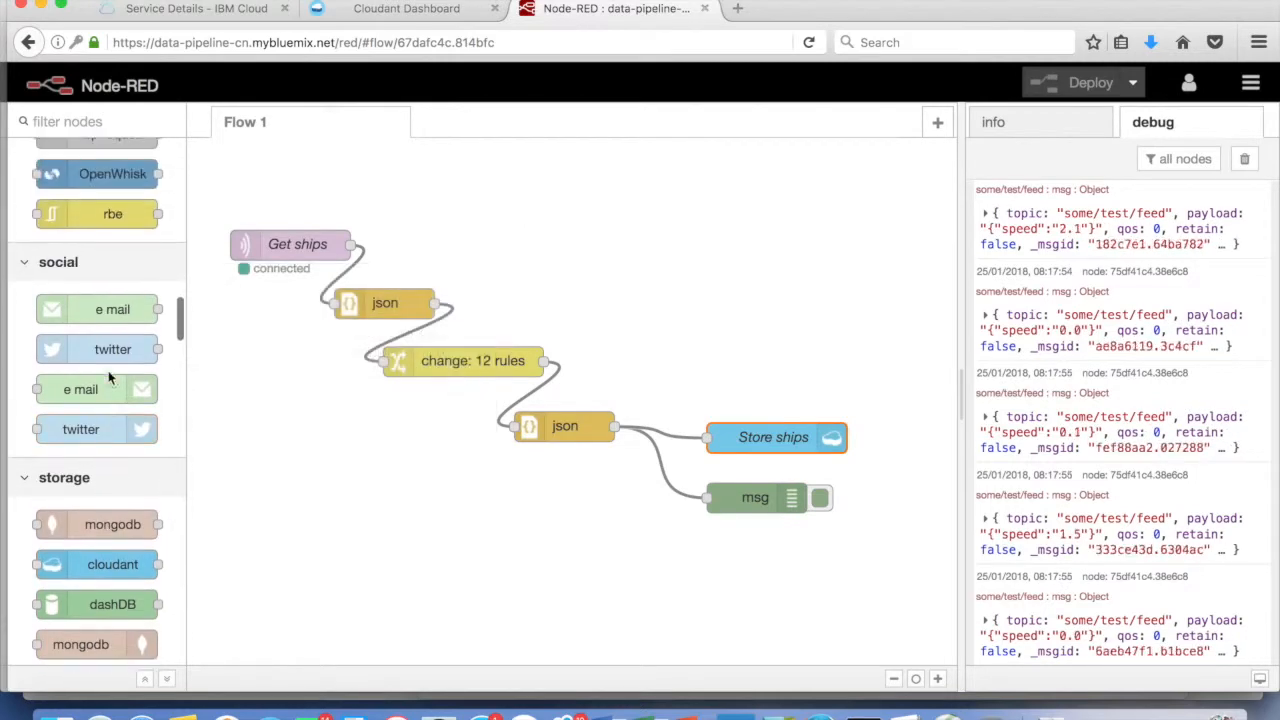
pyautogui.scroll(10, 107, 370)
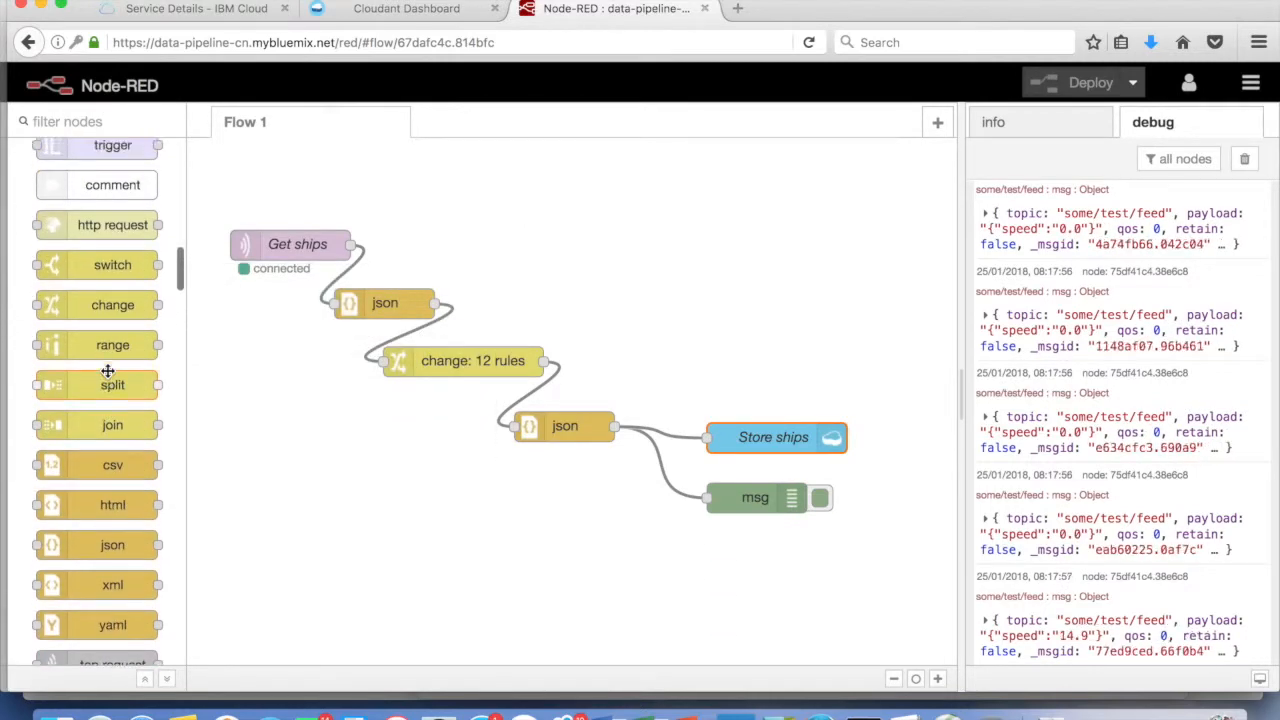
pyautogui.scroll(15, 110, 376)
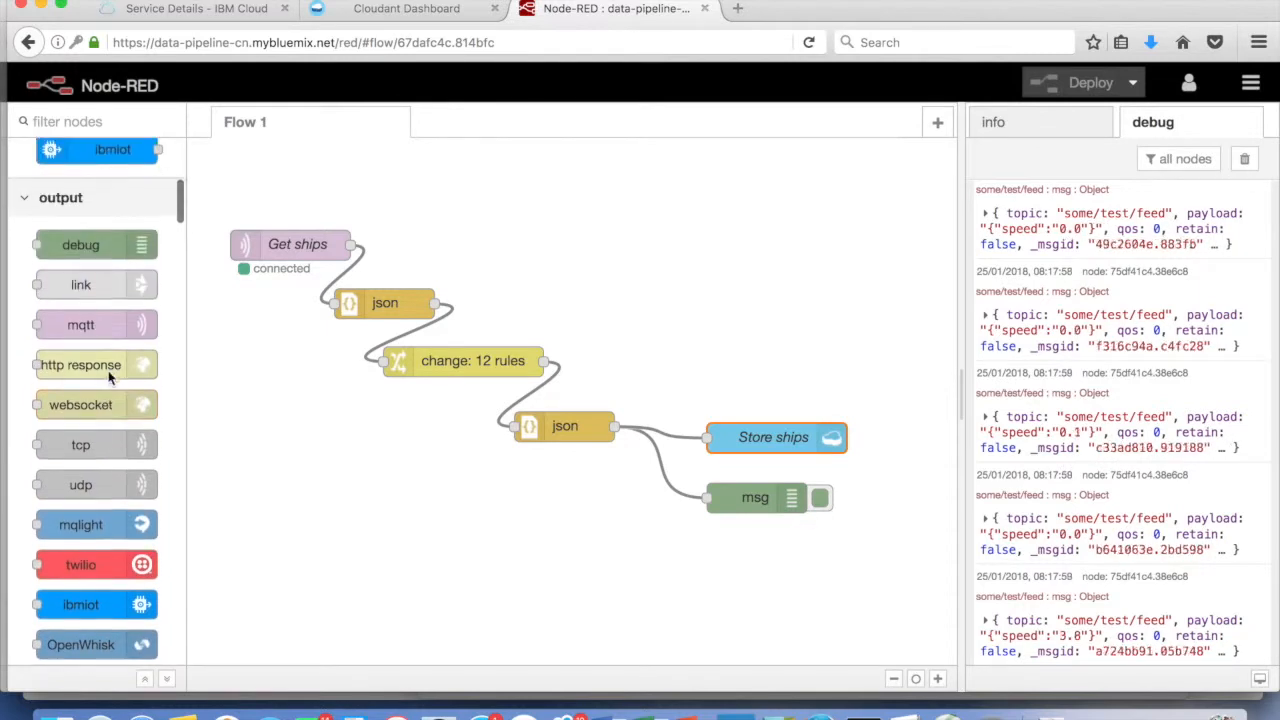
pyautogui.scroll(2, 108, 370)
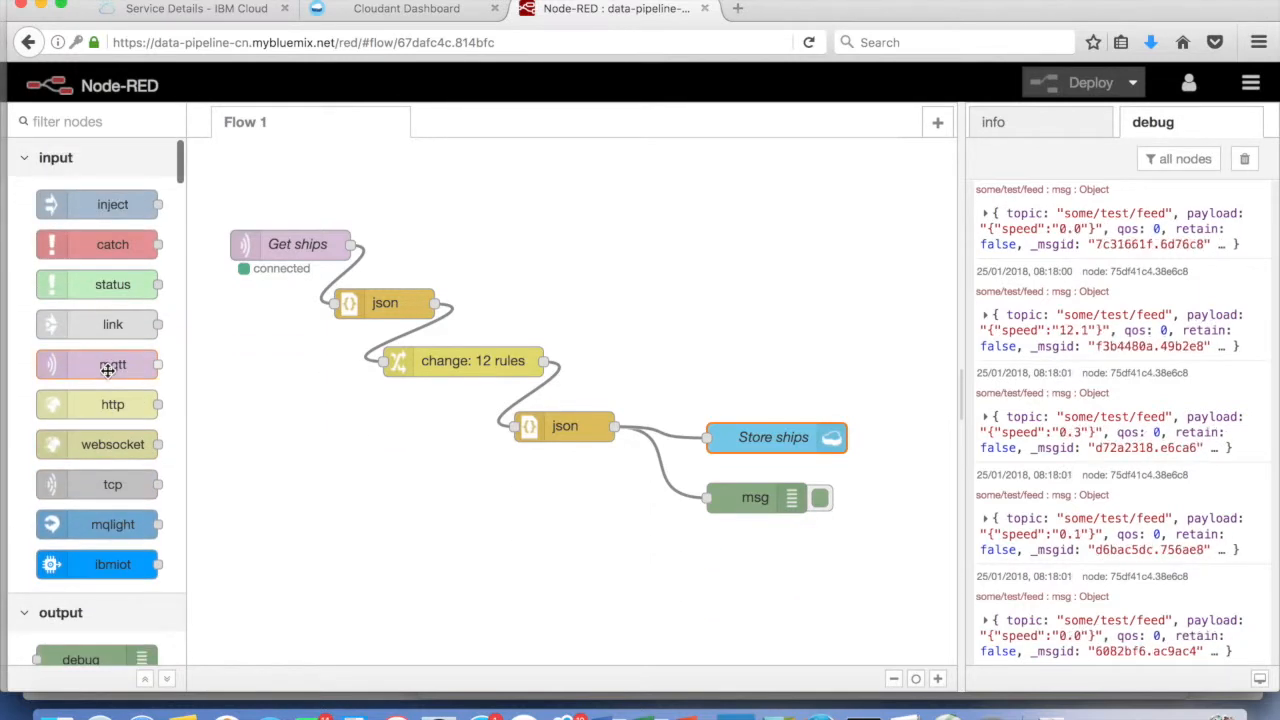
pyautogui.moveTo(97, 407); pyautogui.dragTo(298, 532)
pyautogui.scroll(-5, 148, 574)
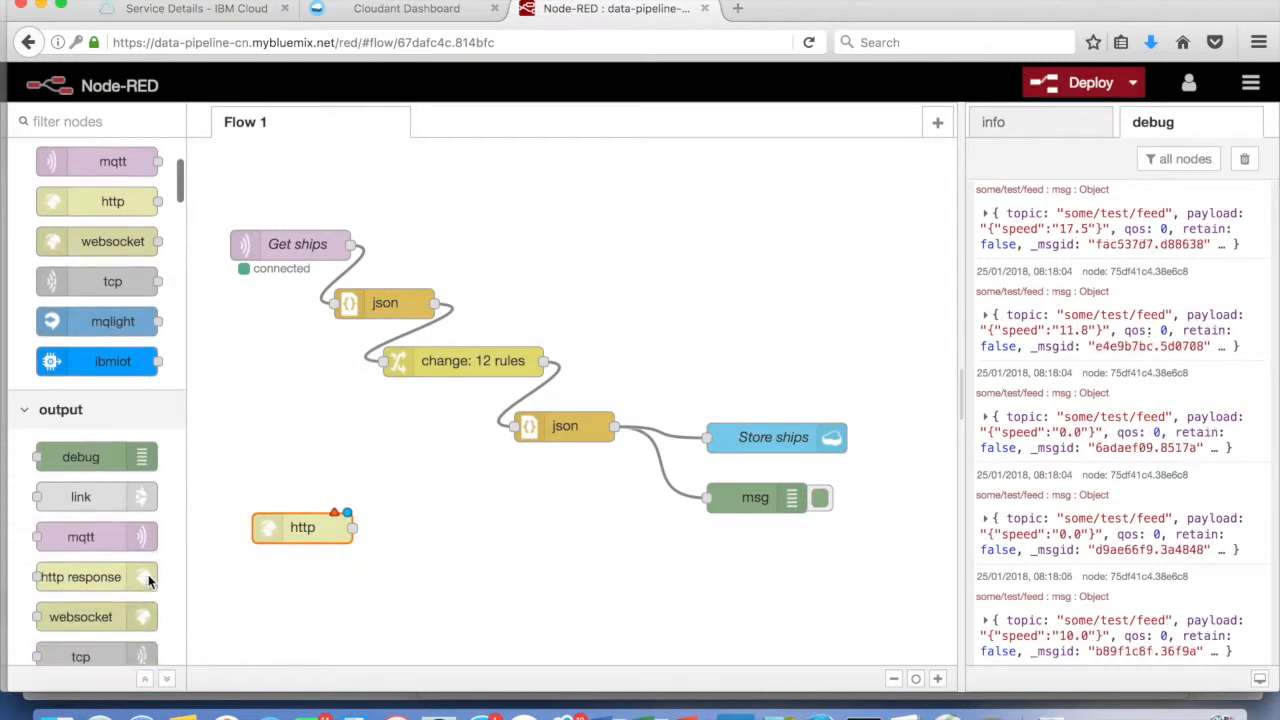
pyautogui.moveTo(101, 484); pyautogui.dragTo(594, 584)
# Add a cloudant node between them and wire the http input into it
pyautogui.scroll(-6, 115, 560)
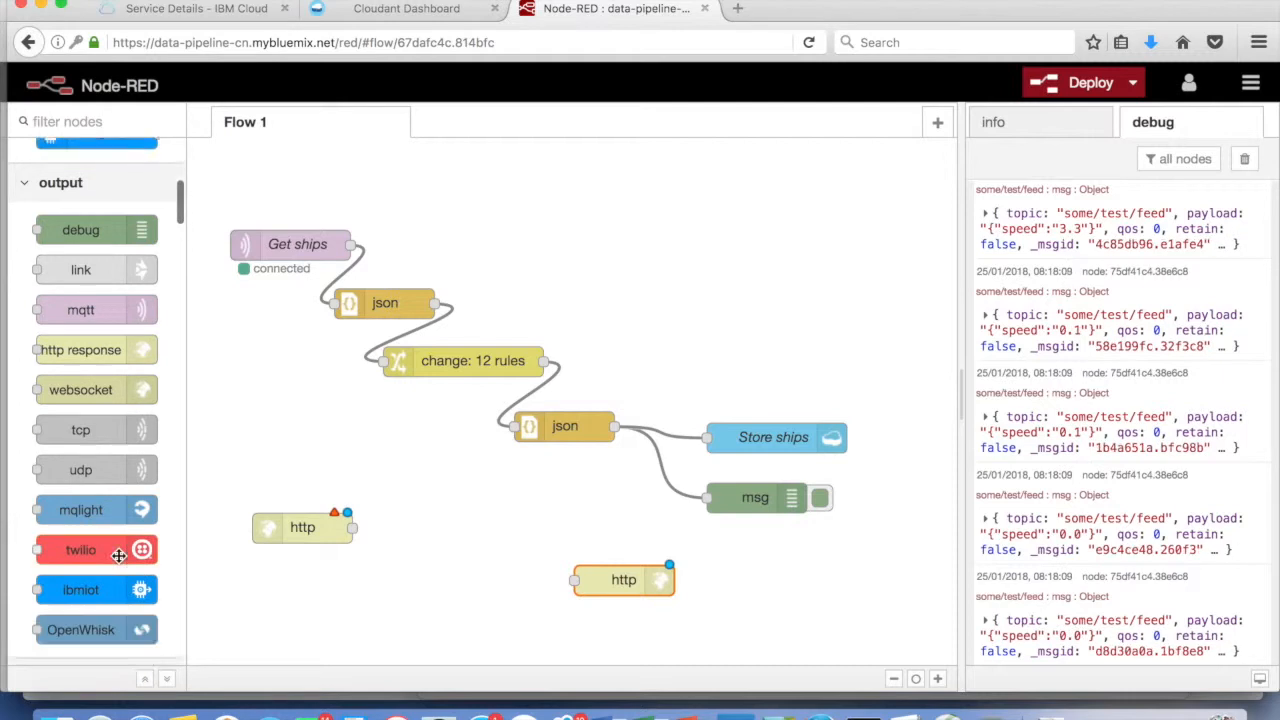
pyautogui.scroll(-8, 119, 566)
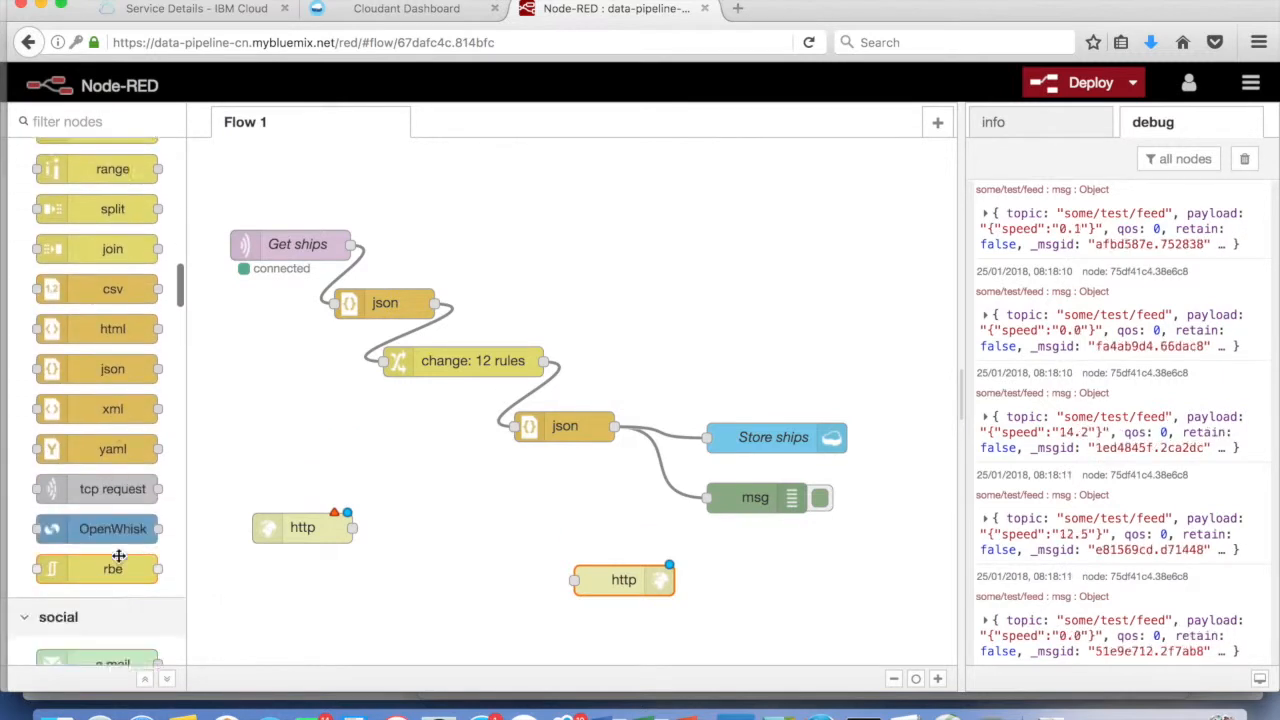
pyautogui.scroll(-5, 119, 556)
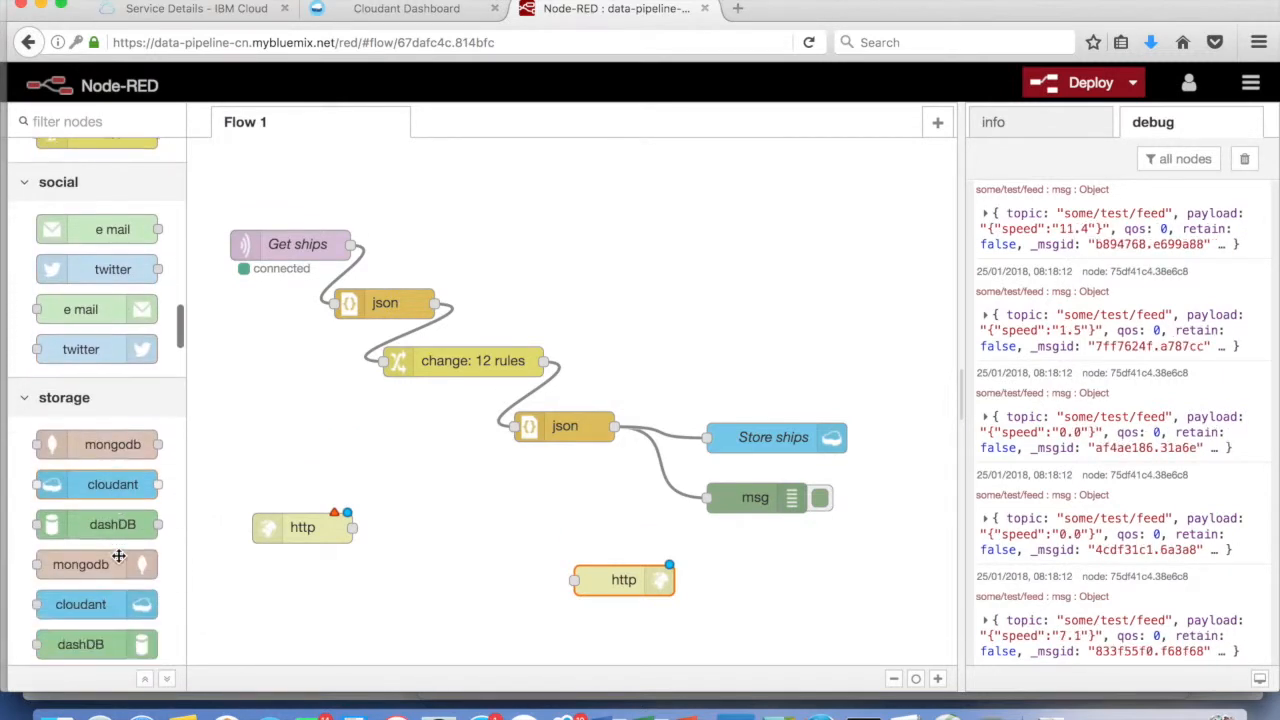
pyautogui.moveTo(95, 482); pyautogui.dragTo(397, 565)
pyautogui.moveTo(518, 563); pyautogui.dragTo(572, 580)
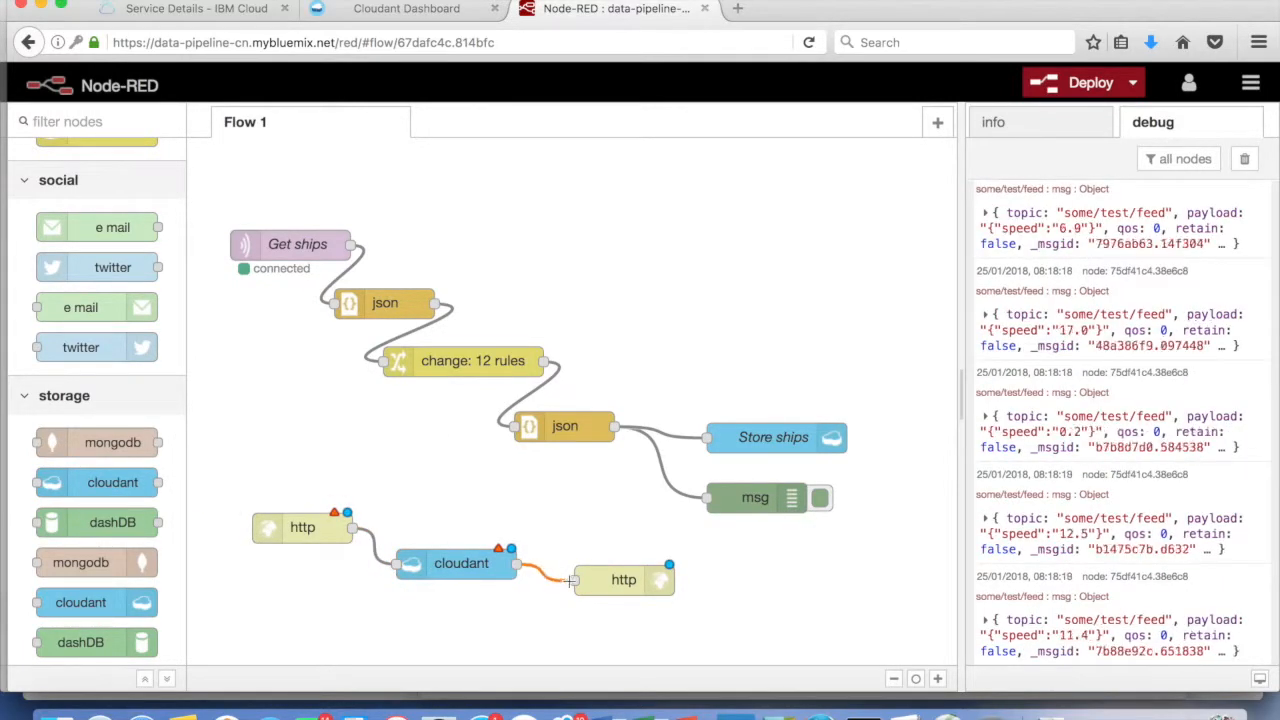
# Set the http input node's URL to /getShips
pyautogui.doubleClick(296, 531)
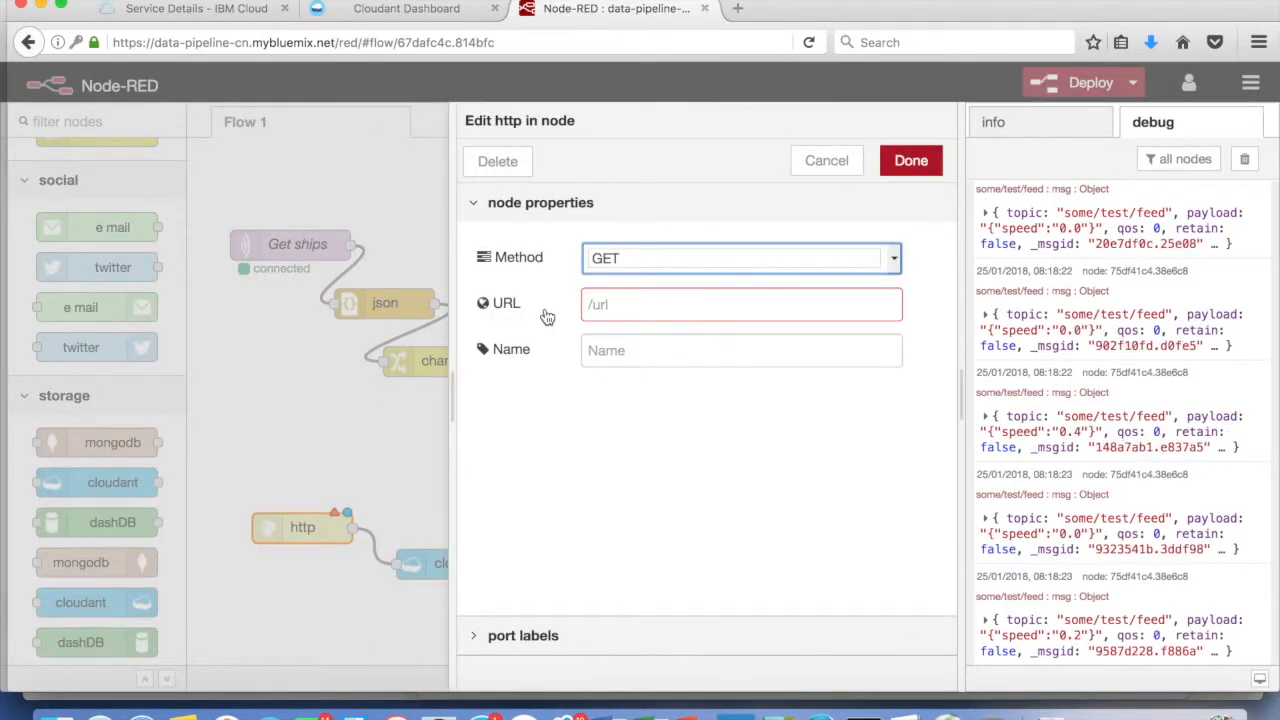
pyautogui.click(645, 306)
pyautogui.write('/g')
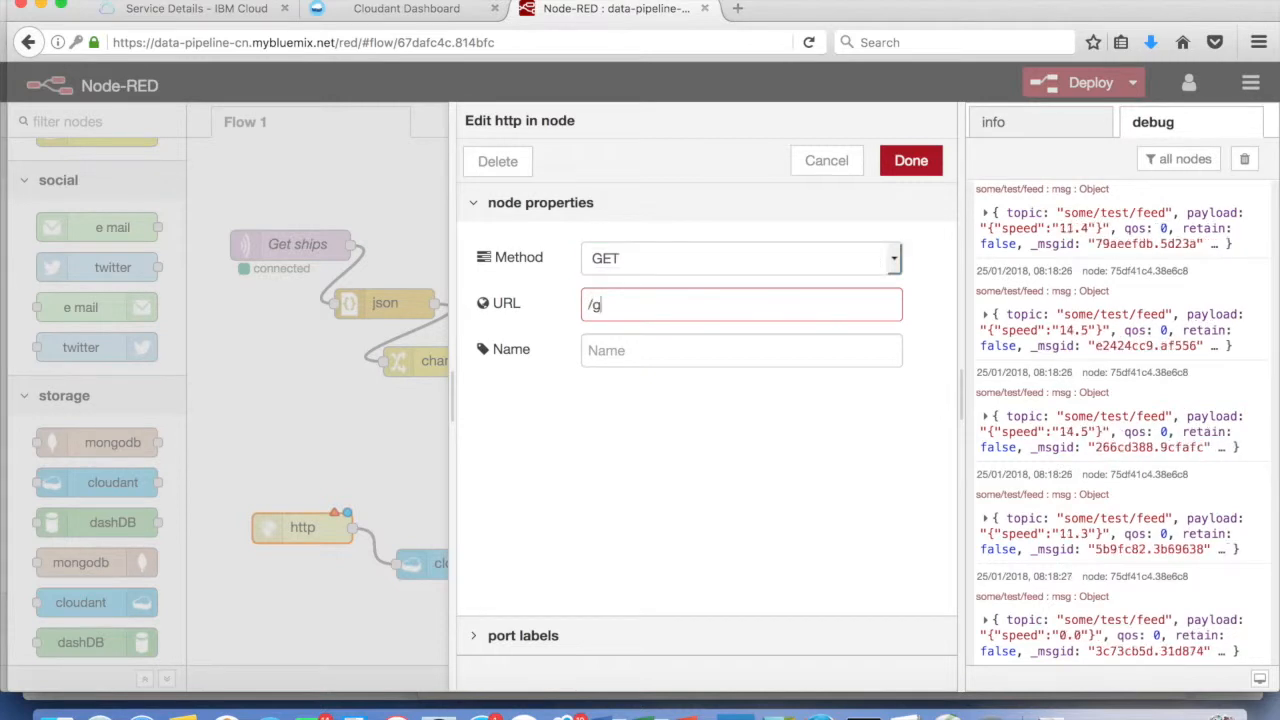
pyautogui.write('etShips')
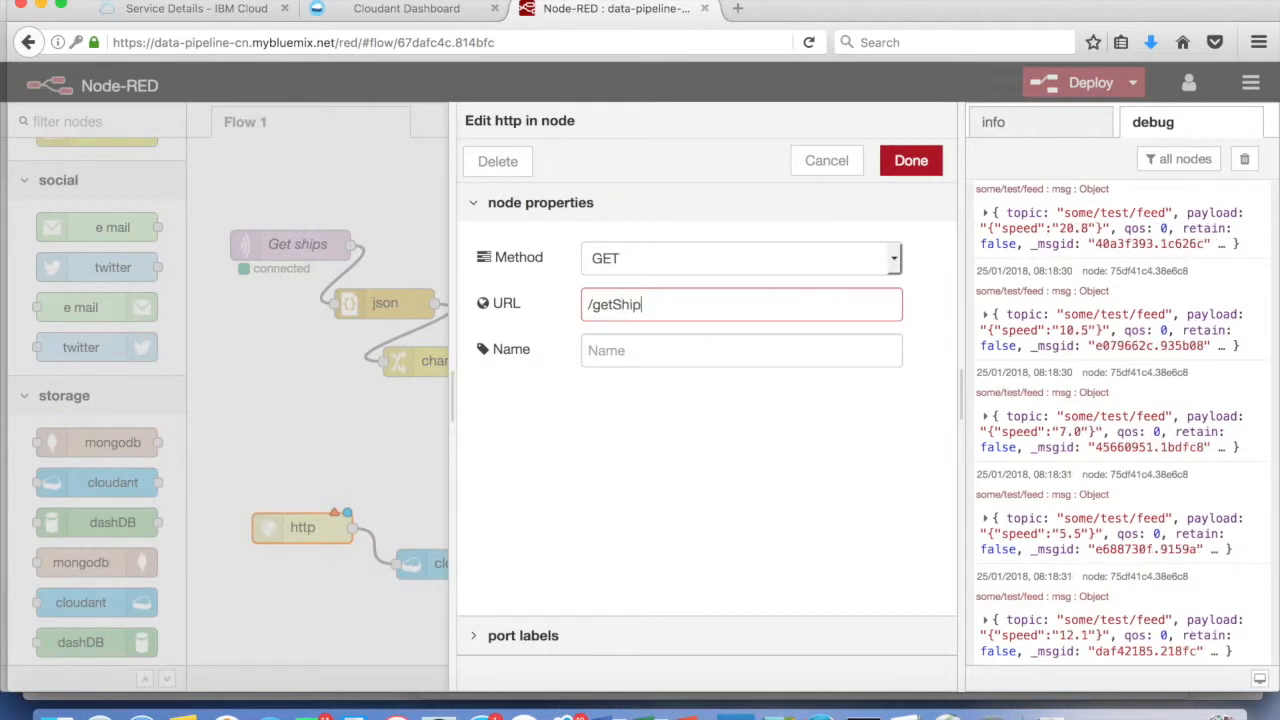
pyautogui.click(911, 168)
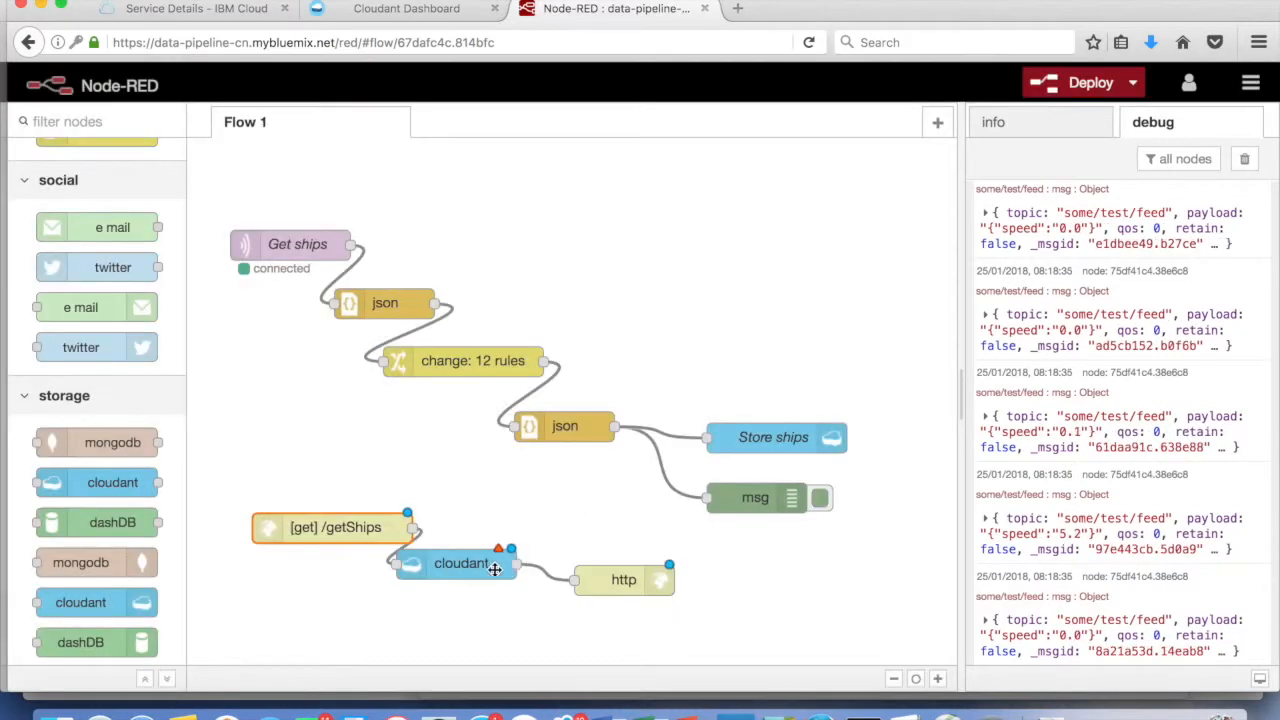
# Configure the cloudant node: data-pipeline-cn-cloudantNoSQLDB service, database 'ships', all documents, named 'Query ships'
pyautogui.click(473, 569)
pyautogui.doubleClick(473, 569)
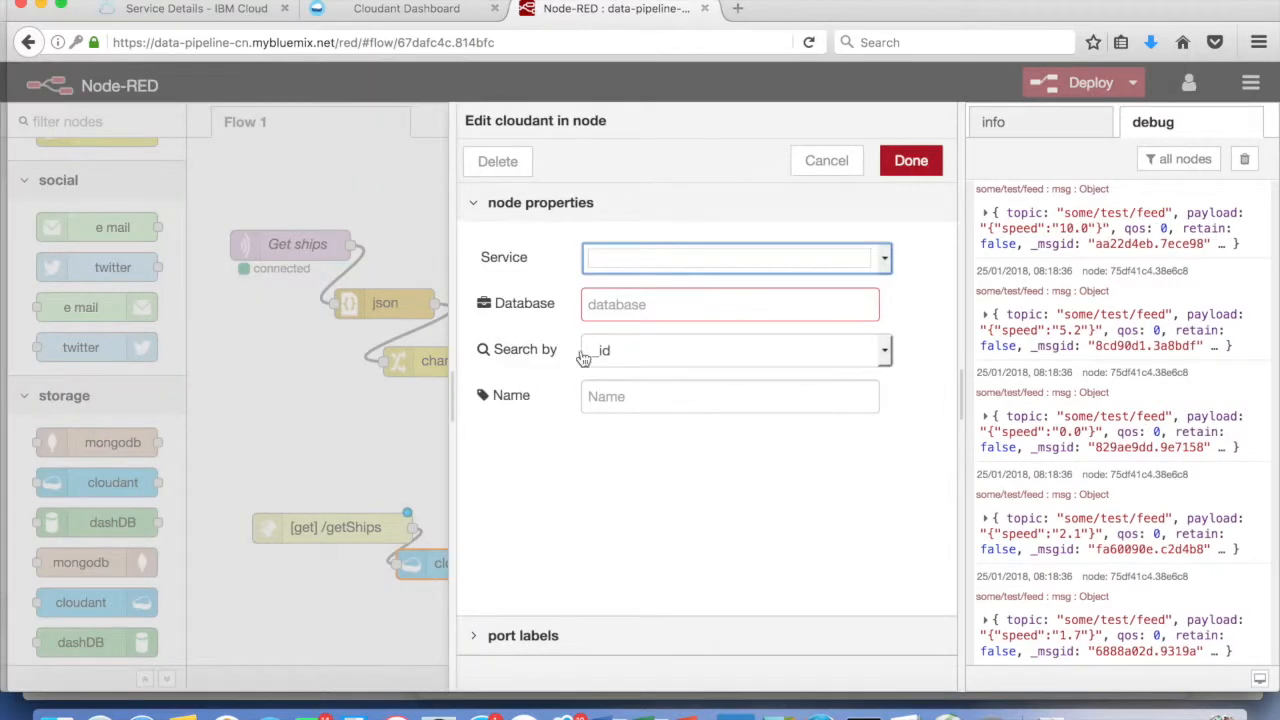
pyautogui.click(886, 263)
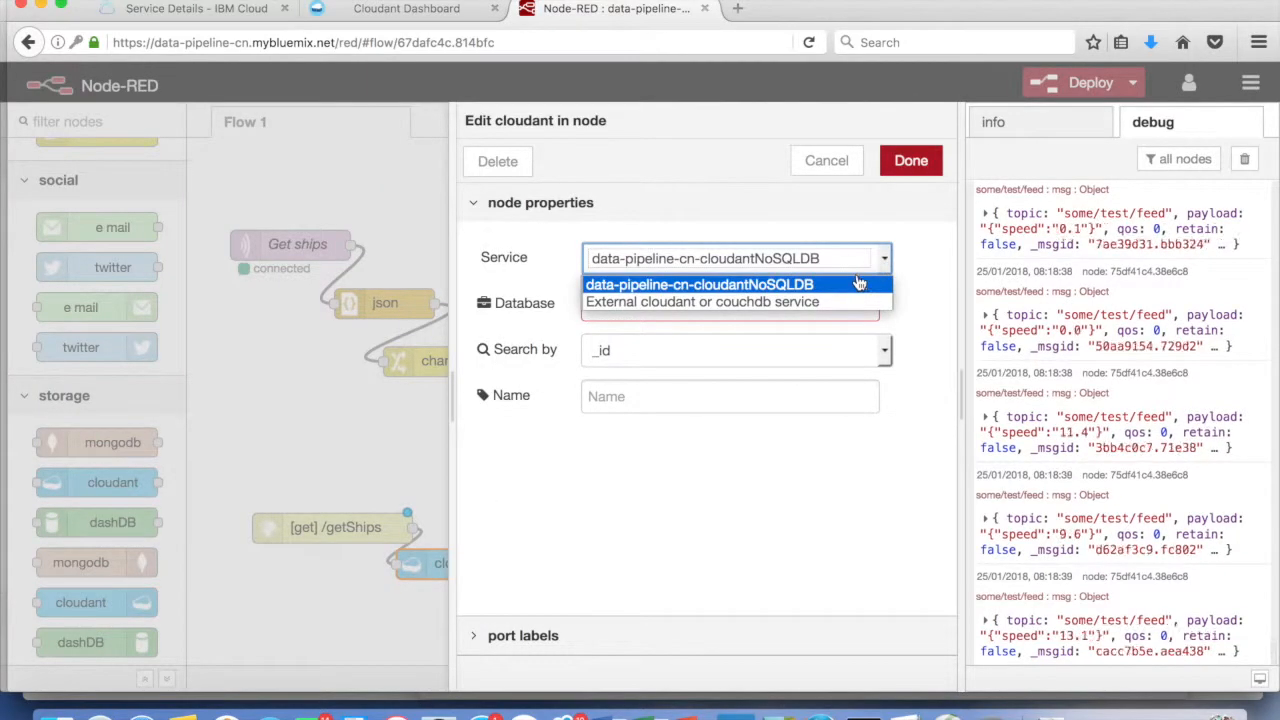
pyautogui.click(810, 289)
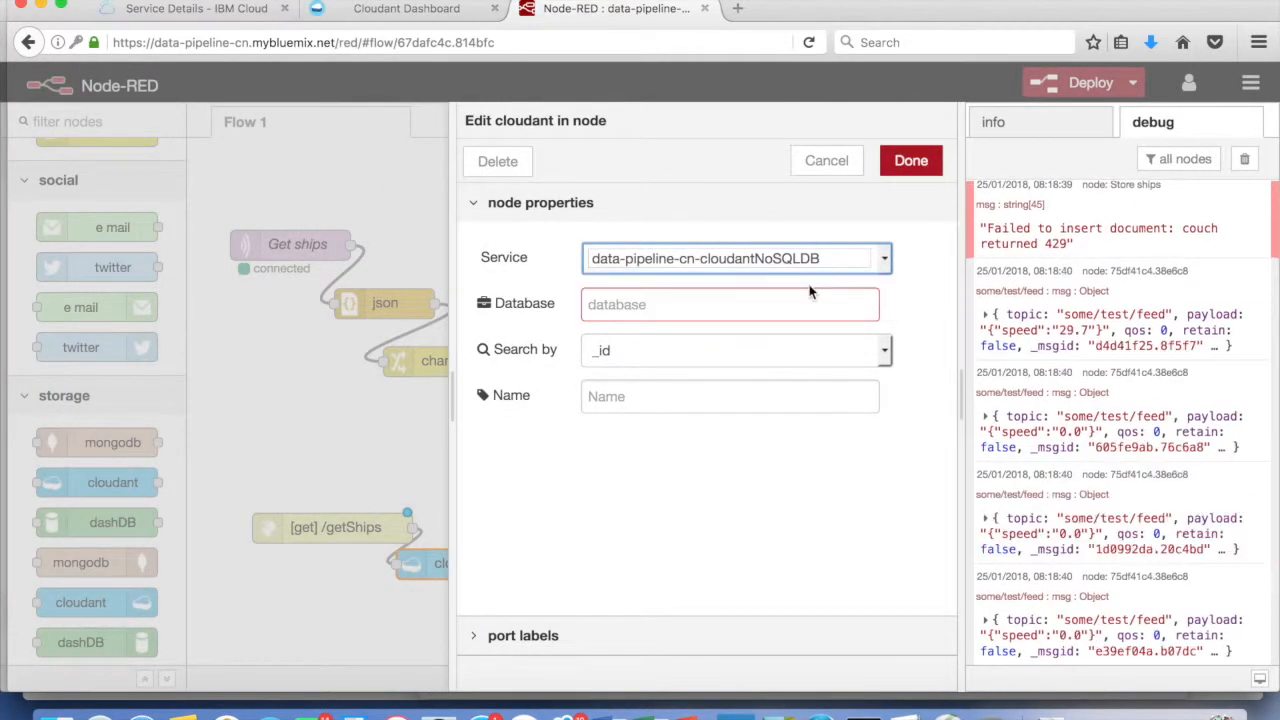
pyautogui.click(760, 310)
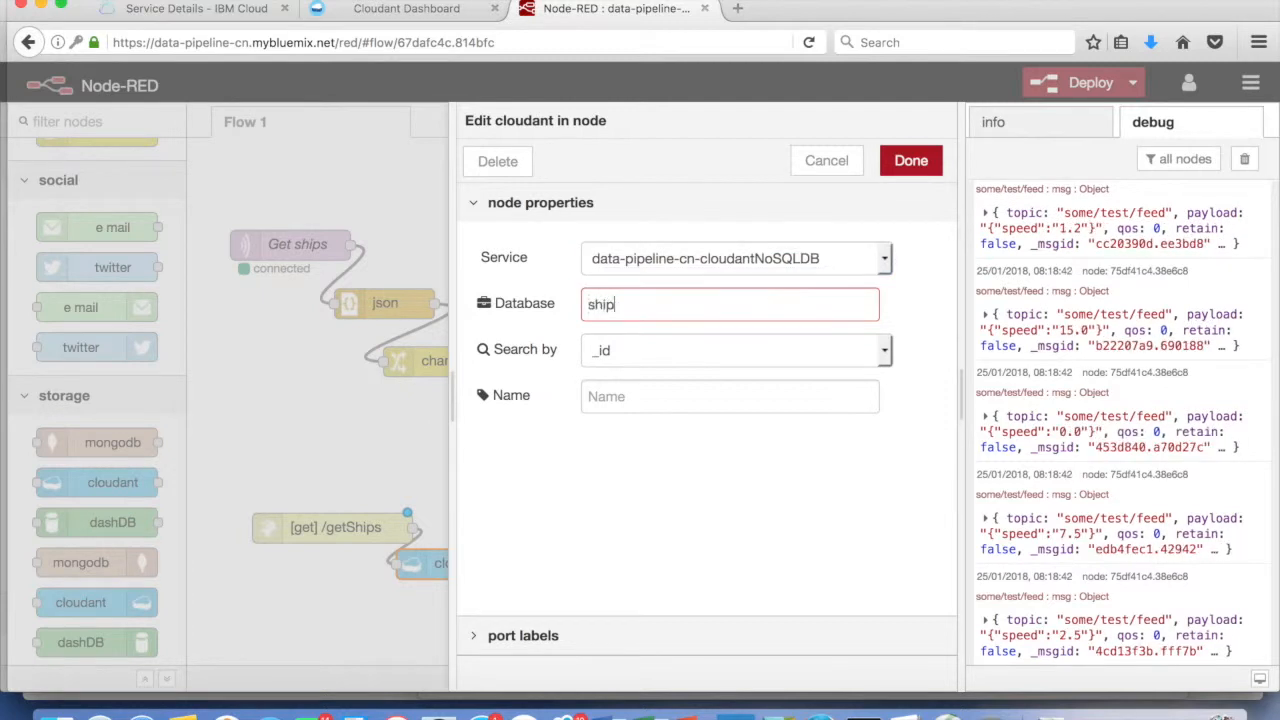
pyautogui.write('ships')
pyautogui.click(804, 358)
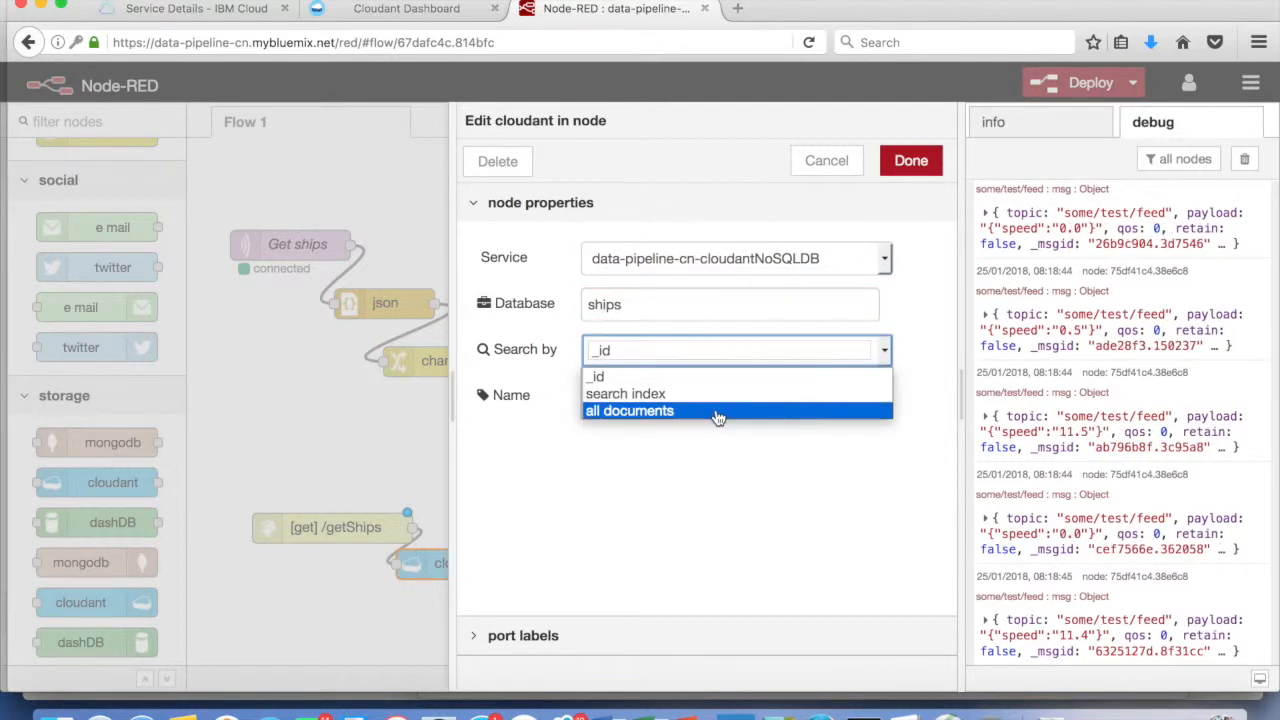
pyautogui.click(718, 411)
pyautogui.click(716, 402)
pyautogui.write('Query ships')
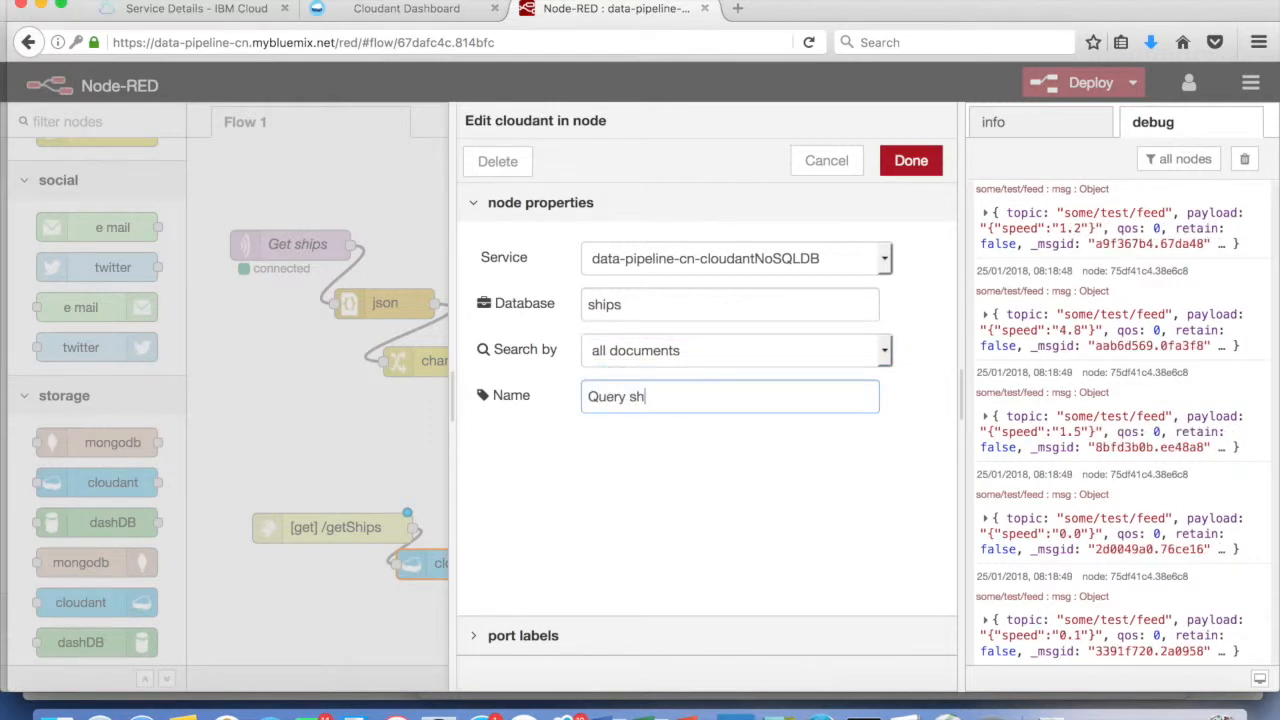
pyautogui.click(911, 162)
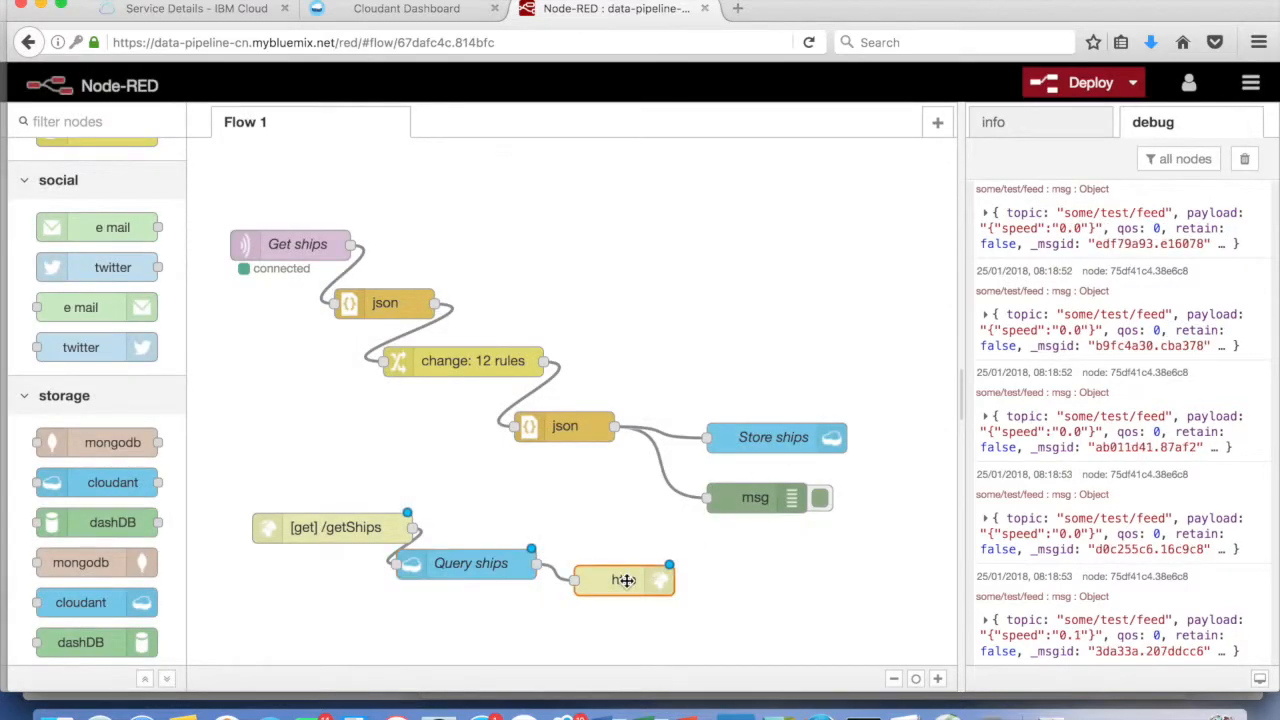
# Name the http response node 'Return ships'
pyautogui.doubleClick(625, 580)
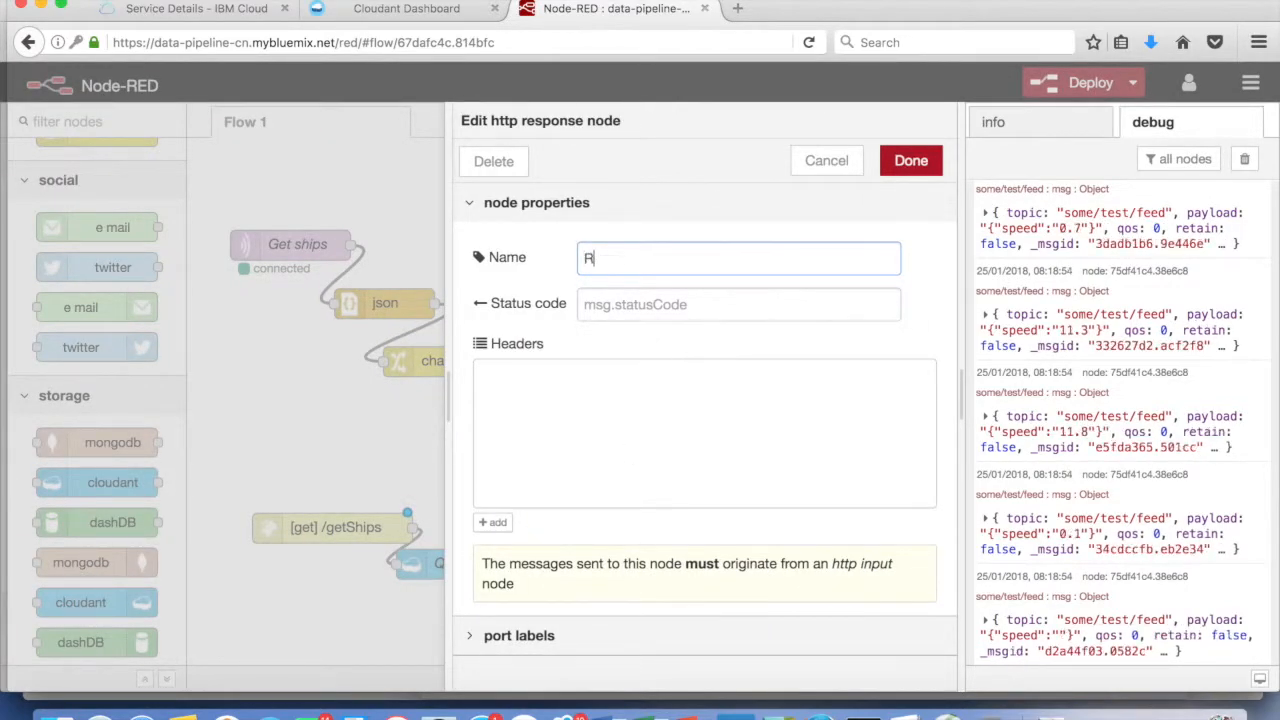
pyautogui.write('Return ships')
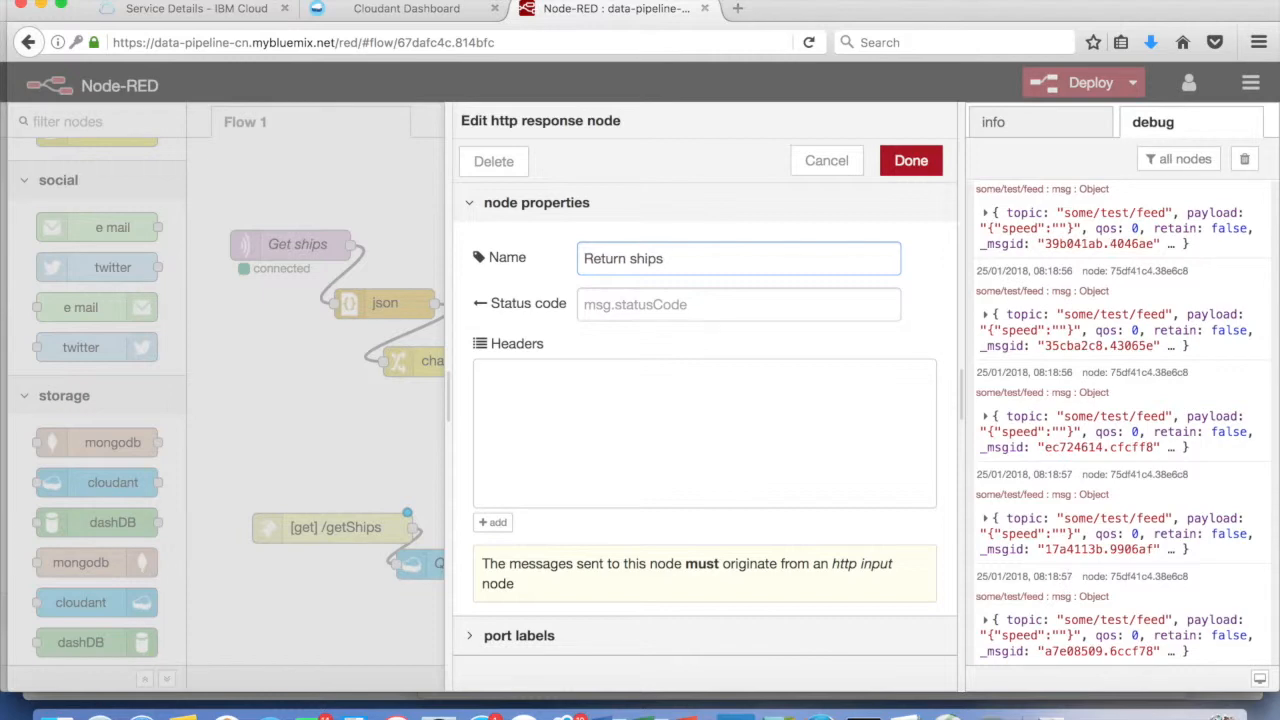
pyautogui.click(911, 161)
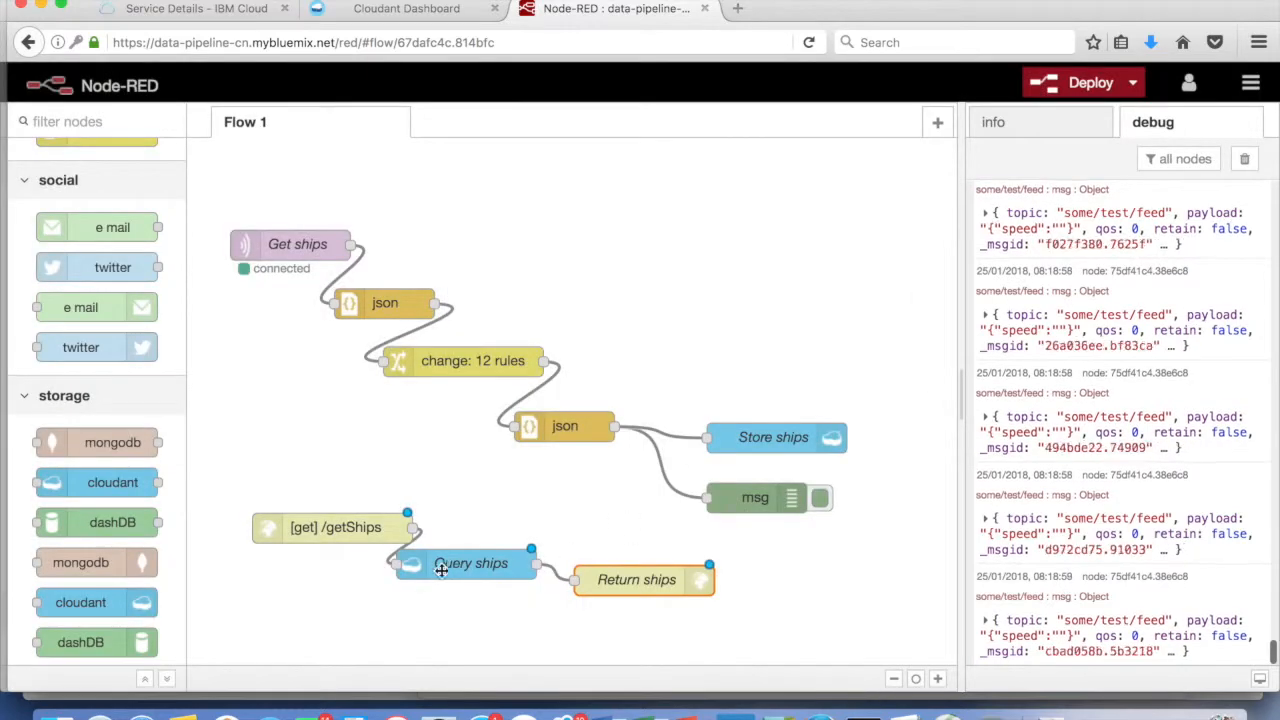
# Tidy the /getShips chain layout and deploy the flow
pyautogui.moveTo(365, 527); pyautogui.dragTo(340, 497)
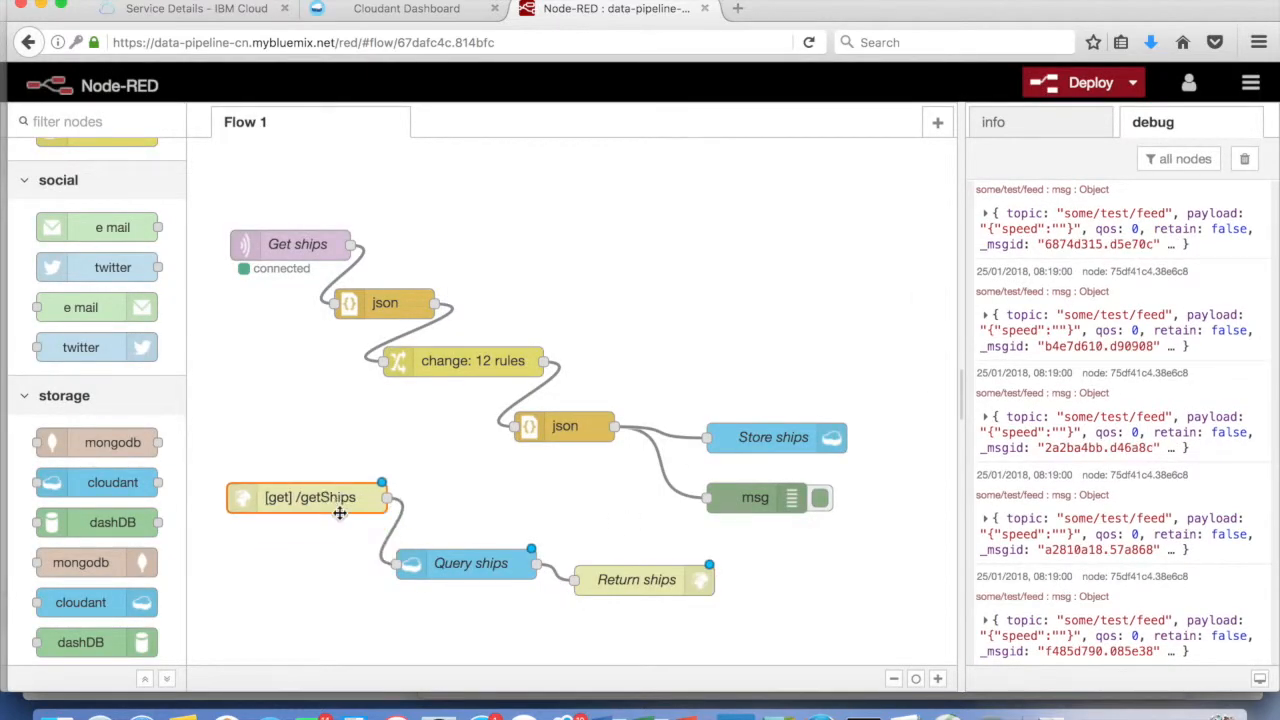
pyautogui.moveTo(604, 583); pyautogui.dragTo(608, 611)
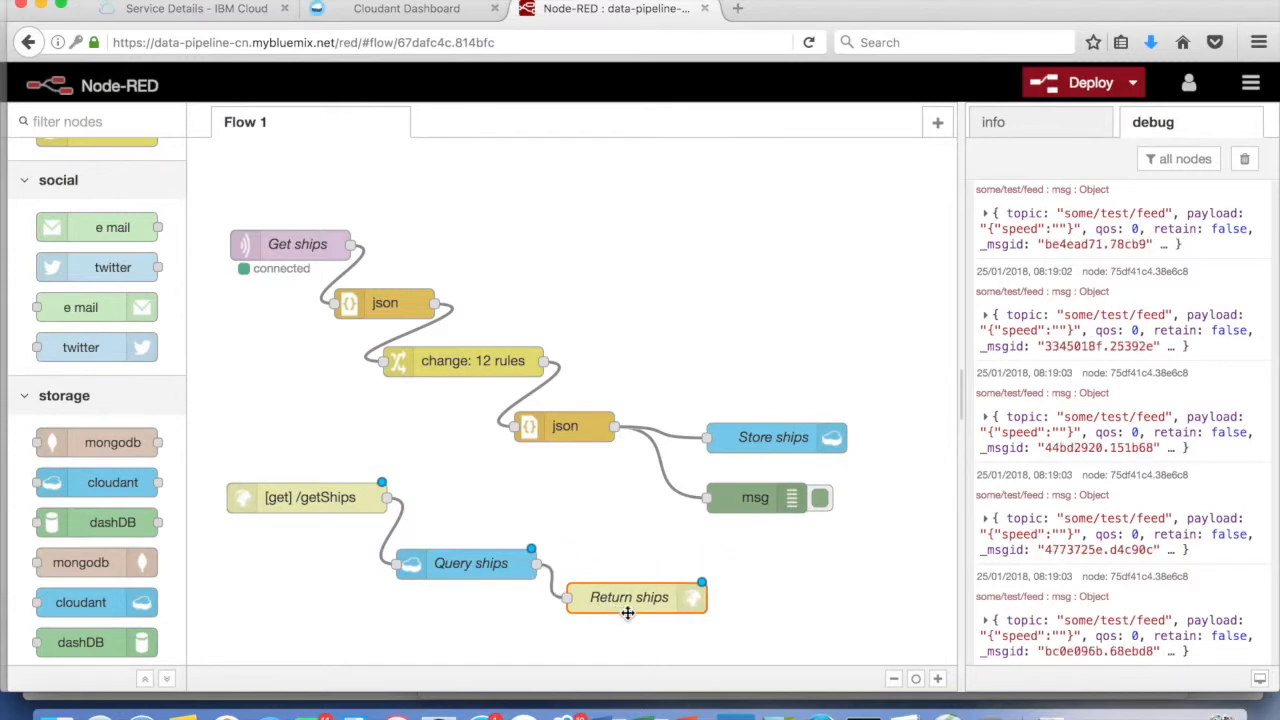
pyautogui.click(1089, 87)
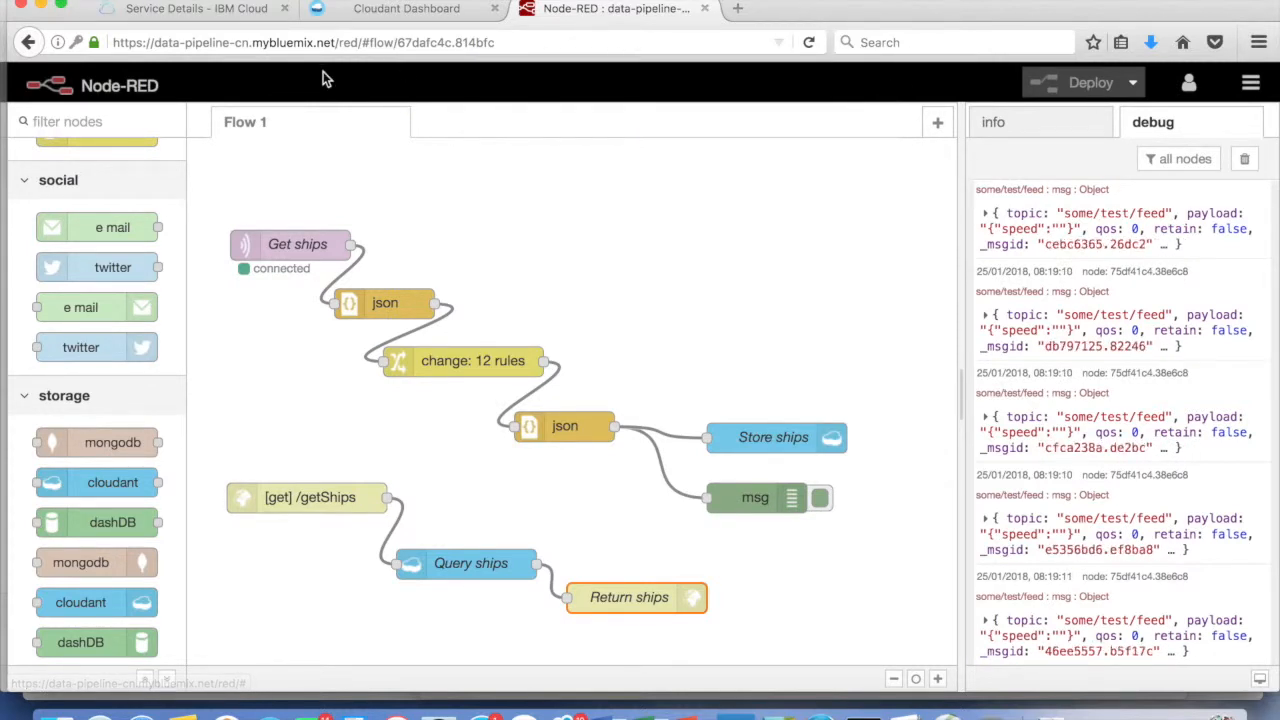
pyautogui.click(316, 42)
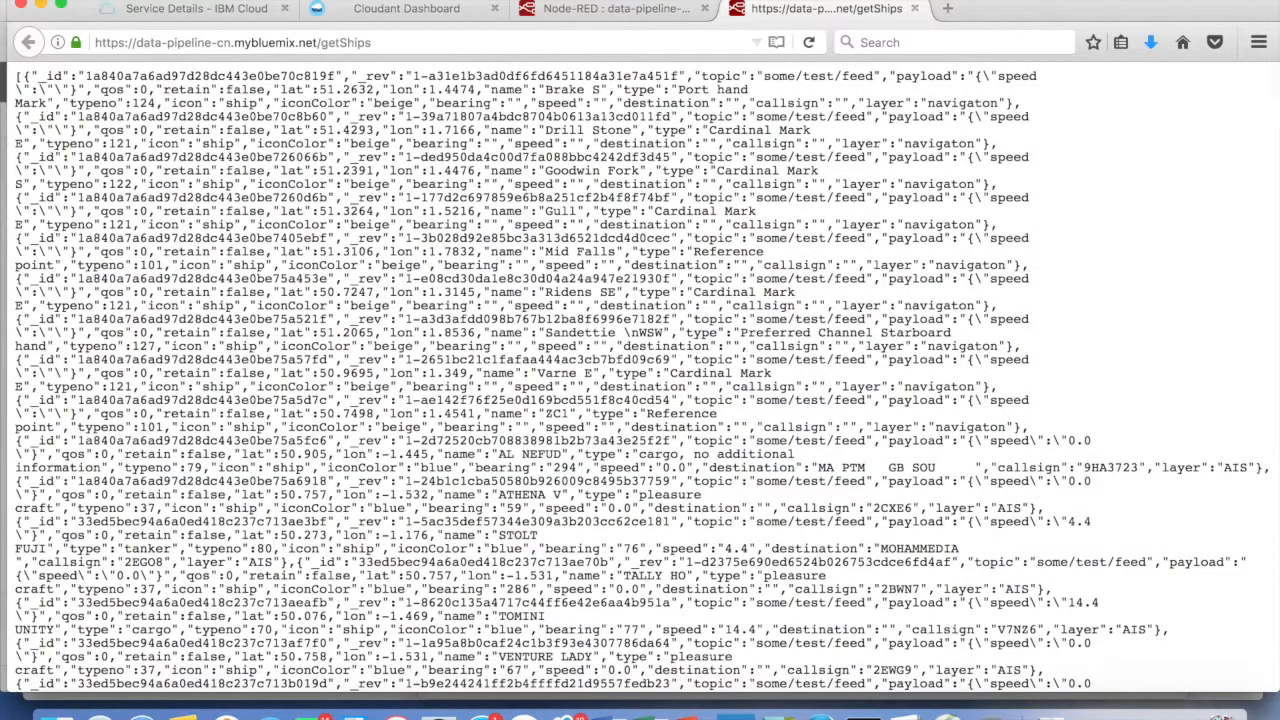
# Scroll through the JSON ship documents returned by /getShips, then return to the Node-RED editor
pyautogui.scroll(-15, 424, 368)
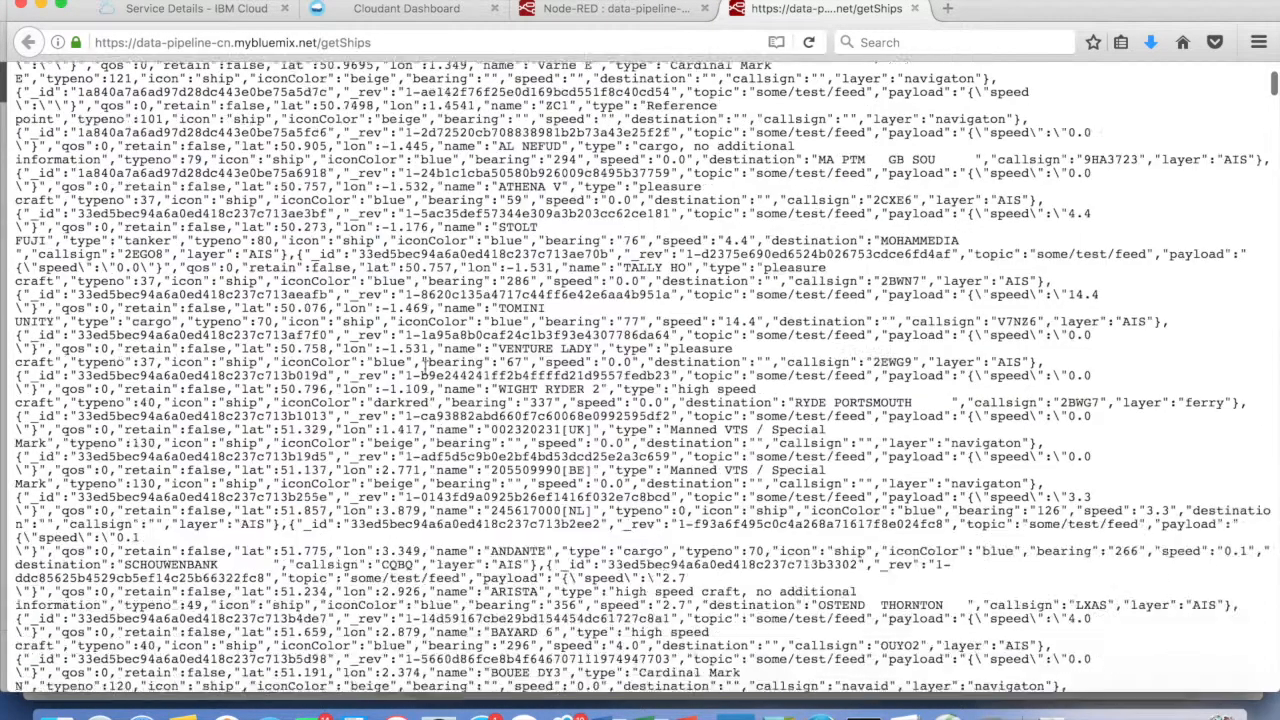
pyautogui.scroll(-5, 425, 368)
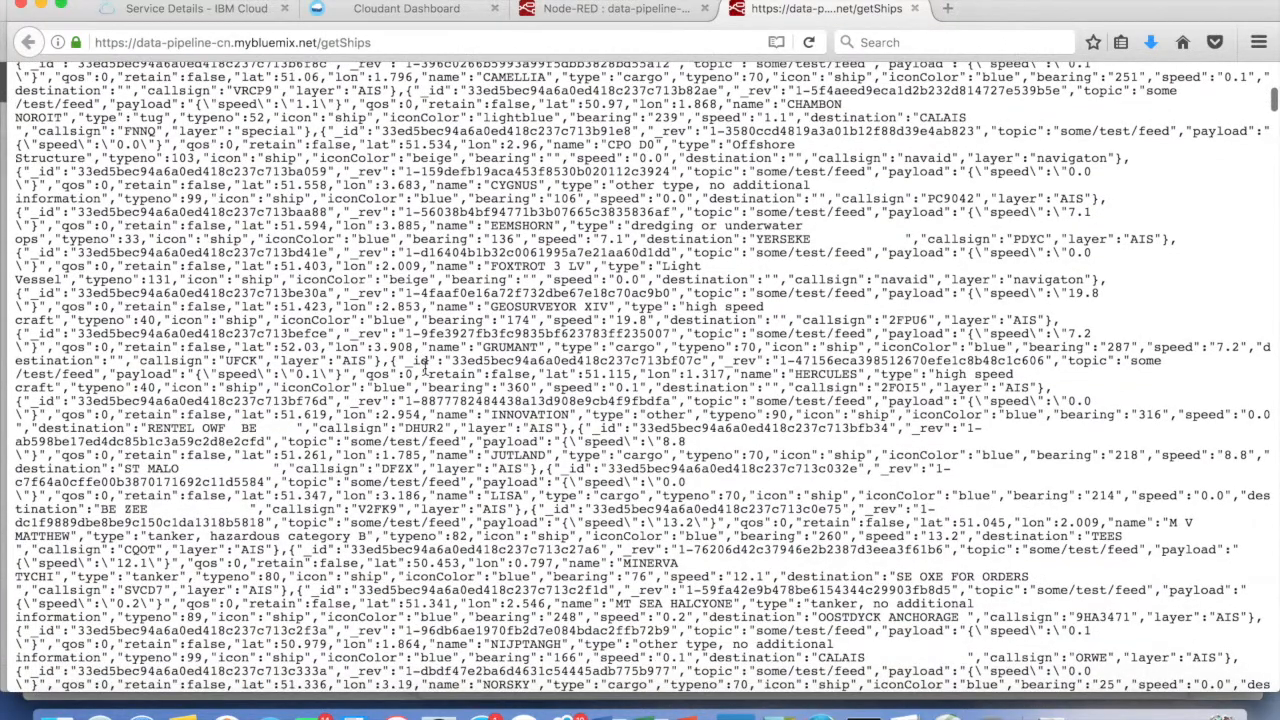
pyautogui.scroll(15, 425, 368)
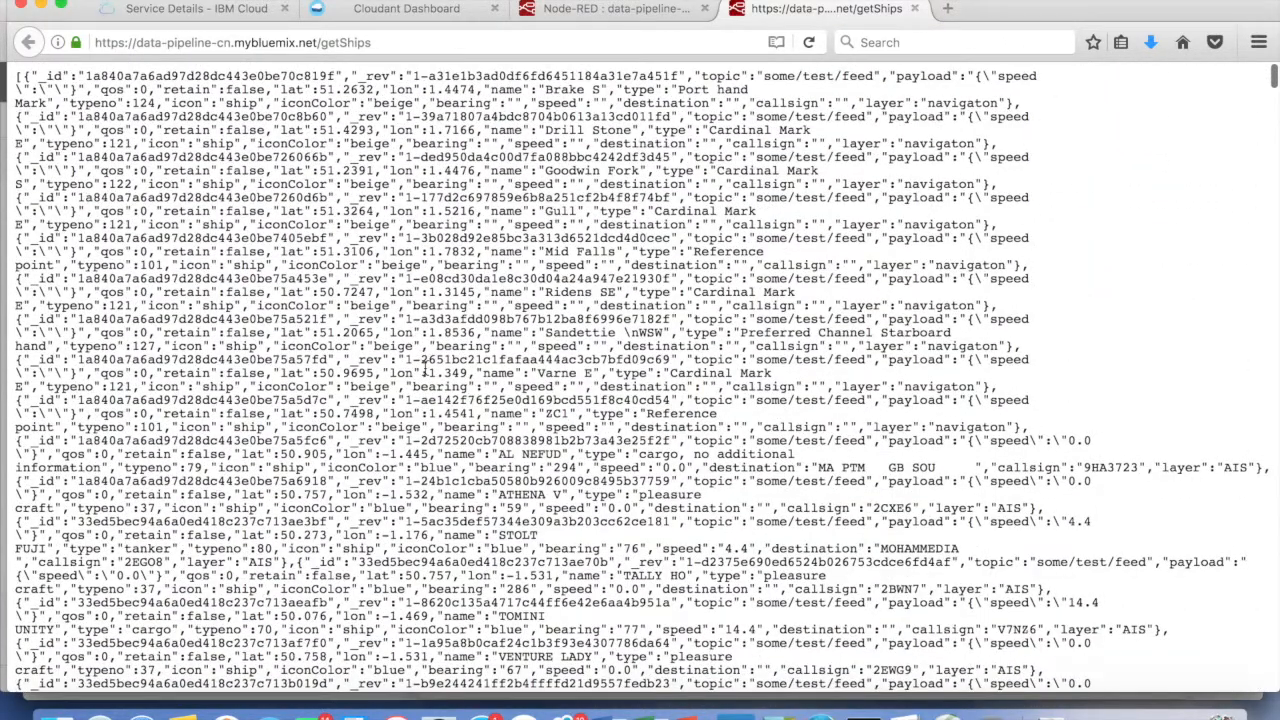
pyautogui.click(608, 14)
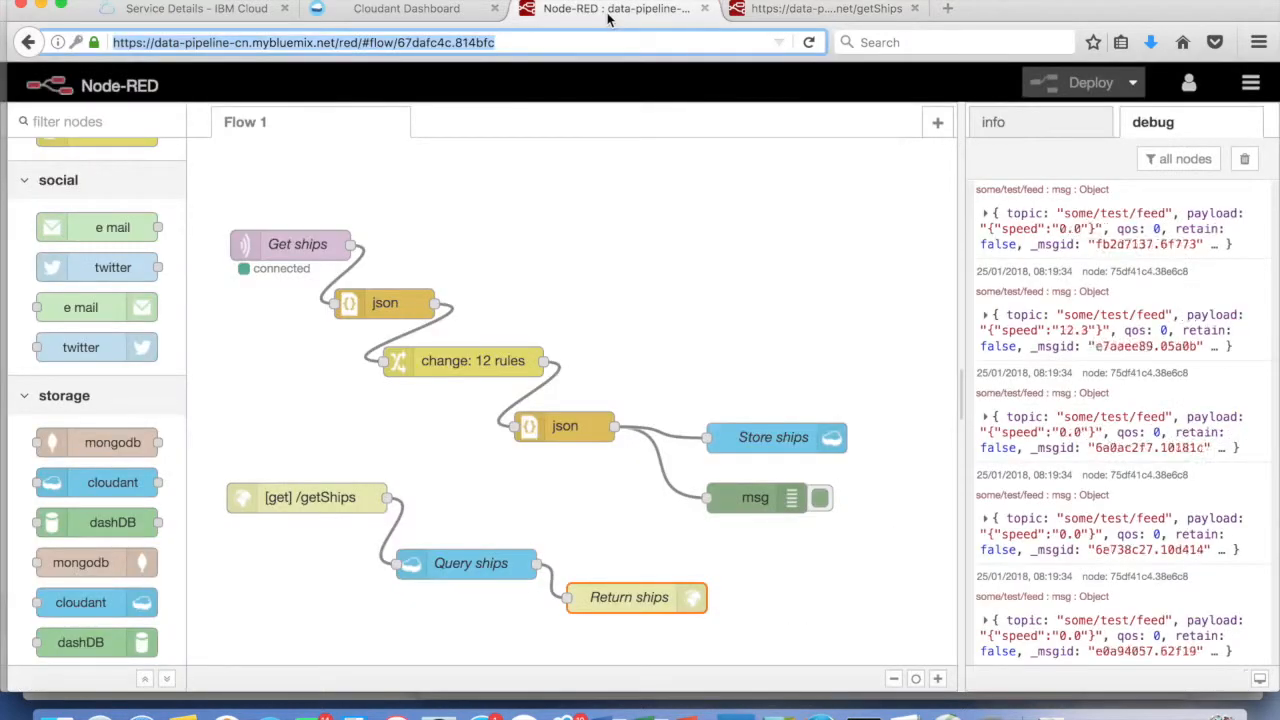
# Deselect everything on the canvas and switch the sidebar to the info panel for Flow 1
pyautogui.click(753, 168)
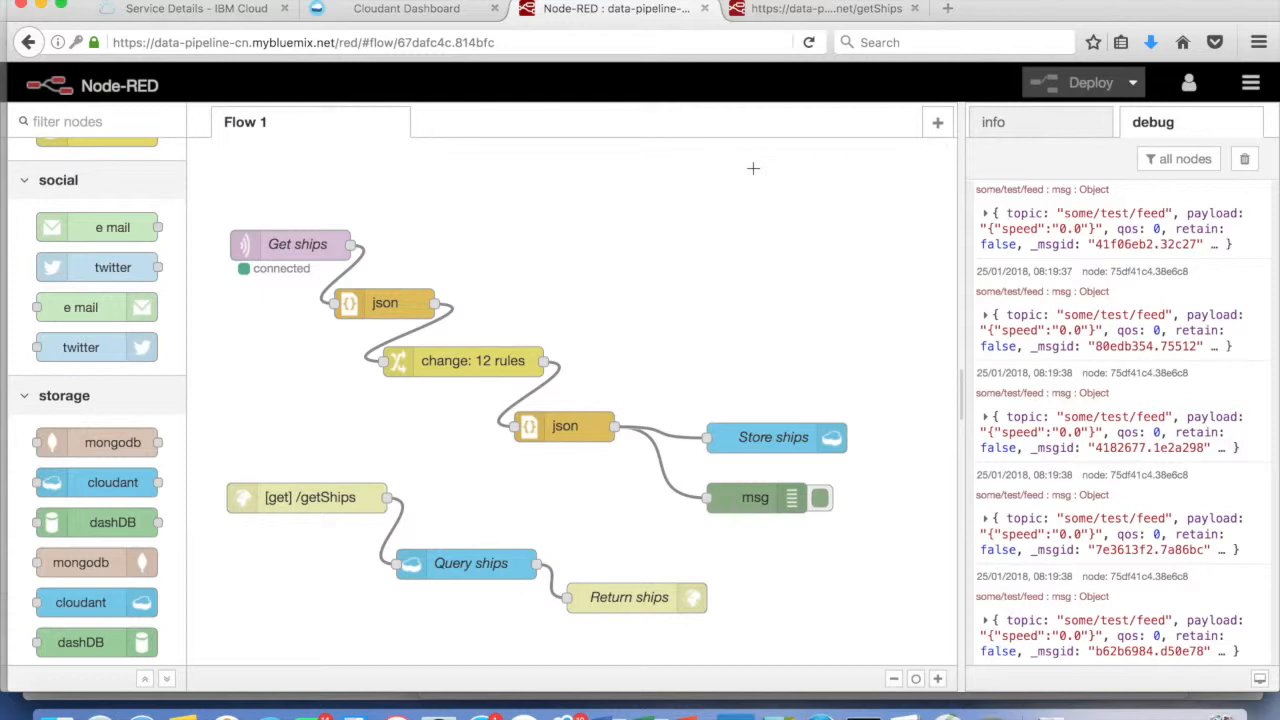
pyautogui.click(1037, 133)
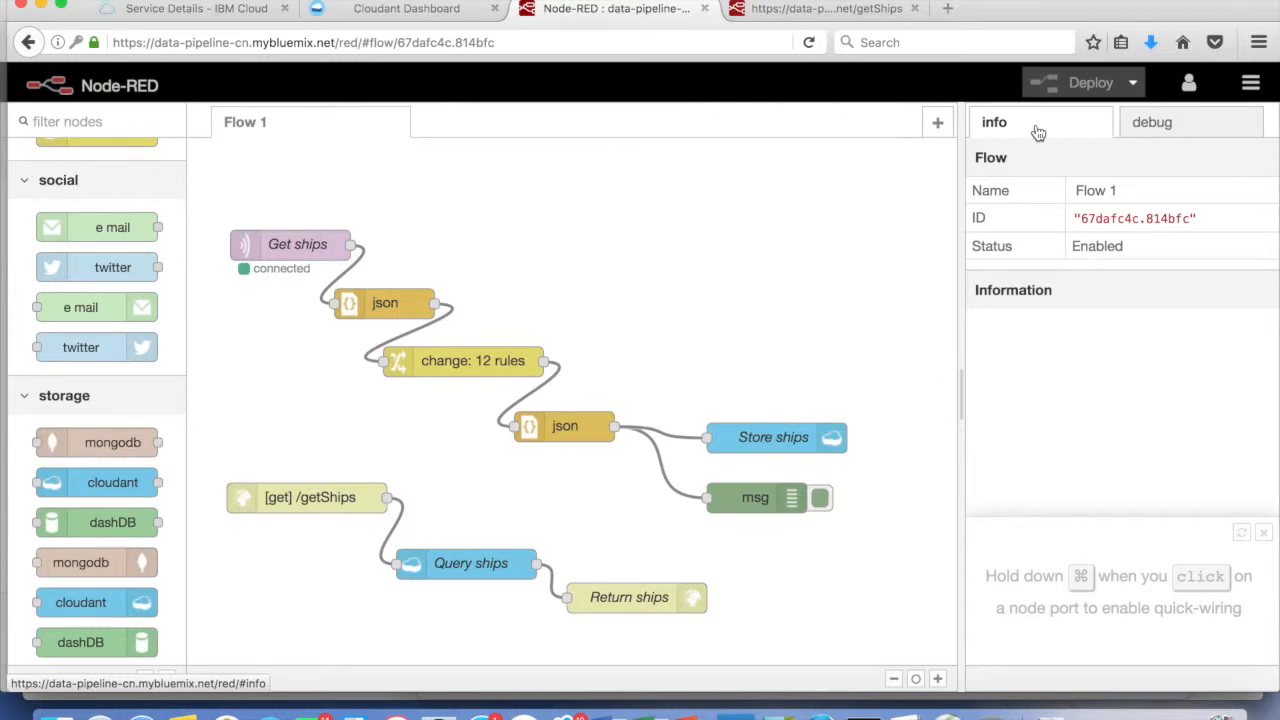
pyautogui.click(1038, 133)
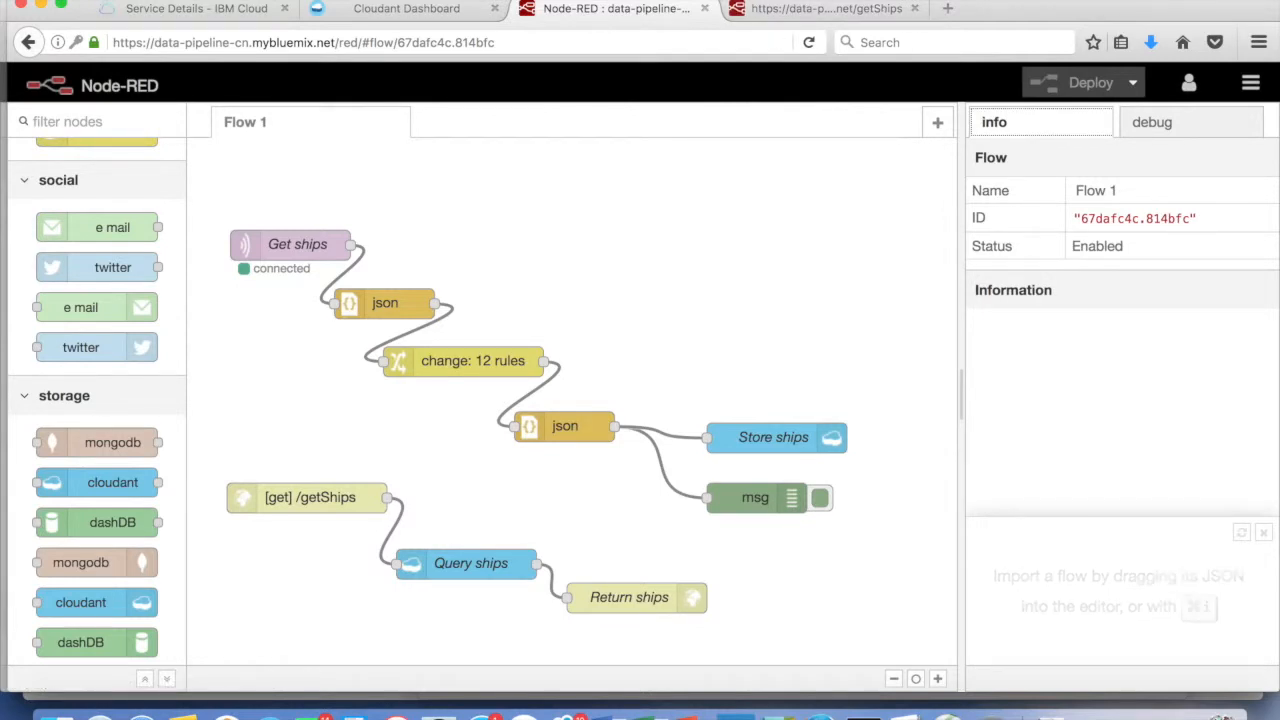